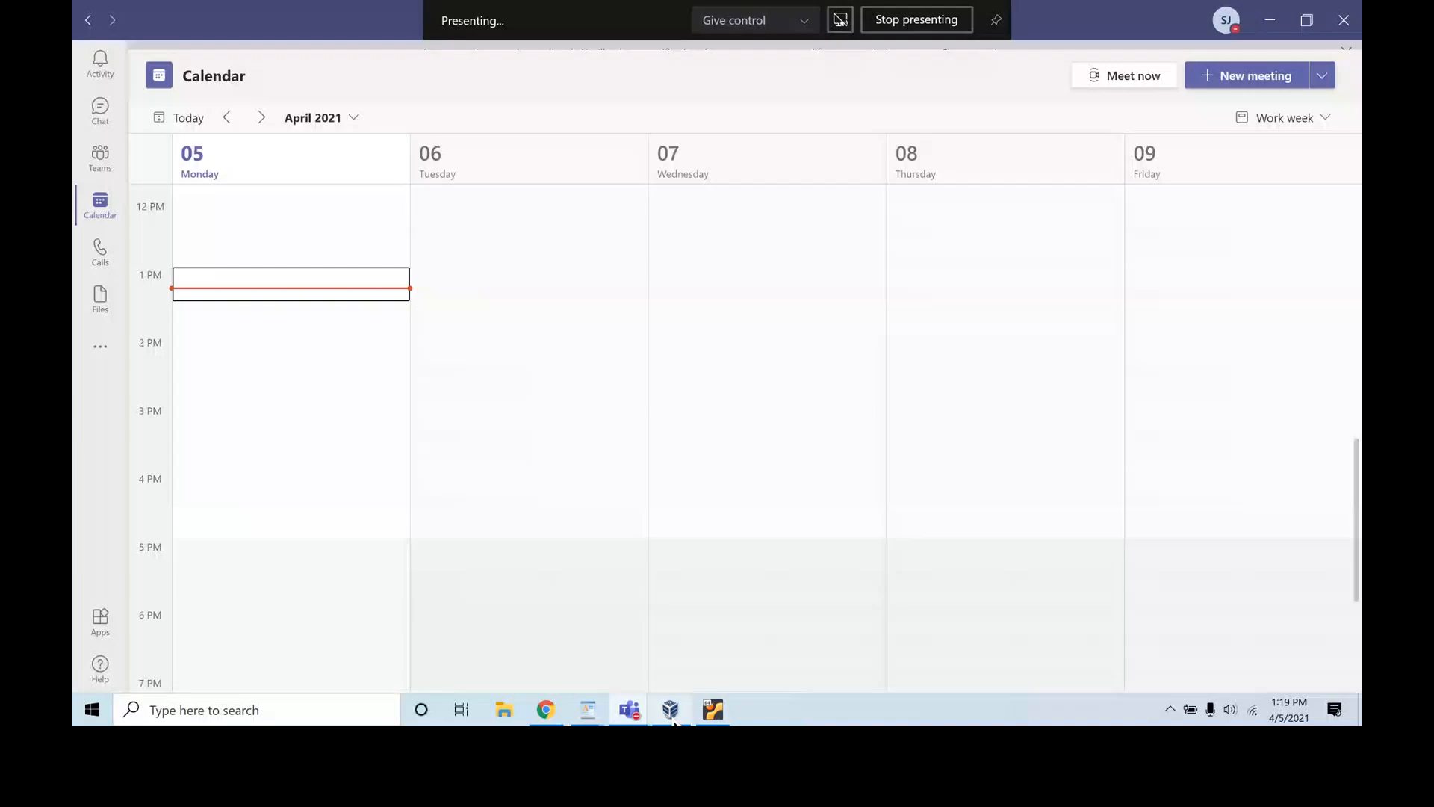
- Switch to Oracle VM VirtualBox Manager and start creating a new virtual machine named ubuntu_demo
mouse_move(671, 715)
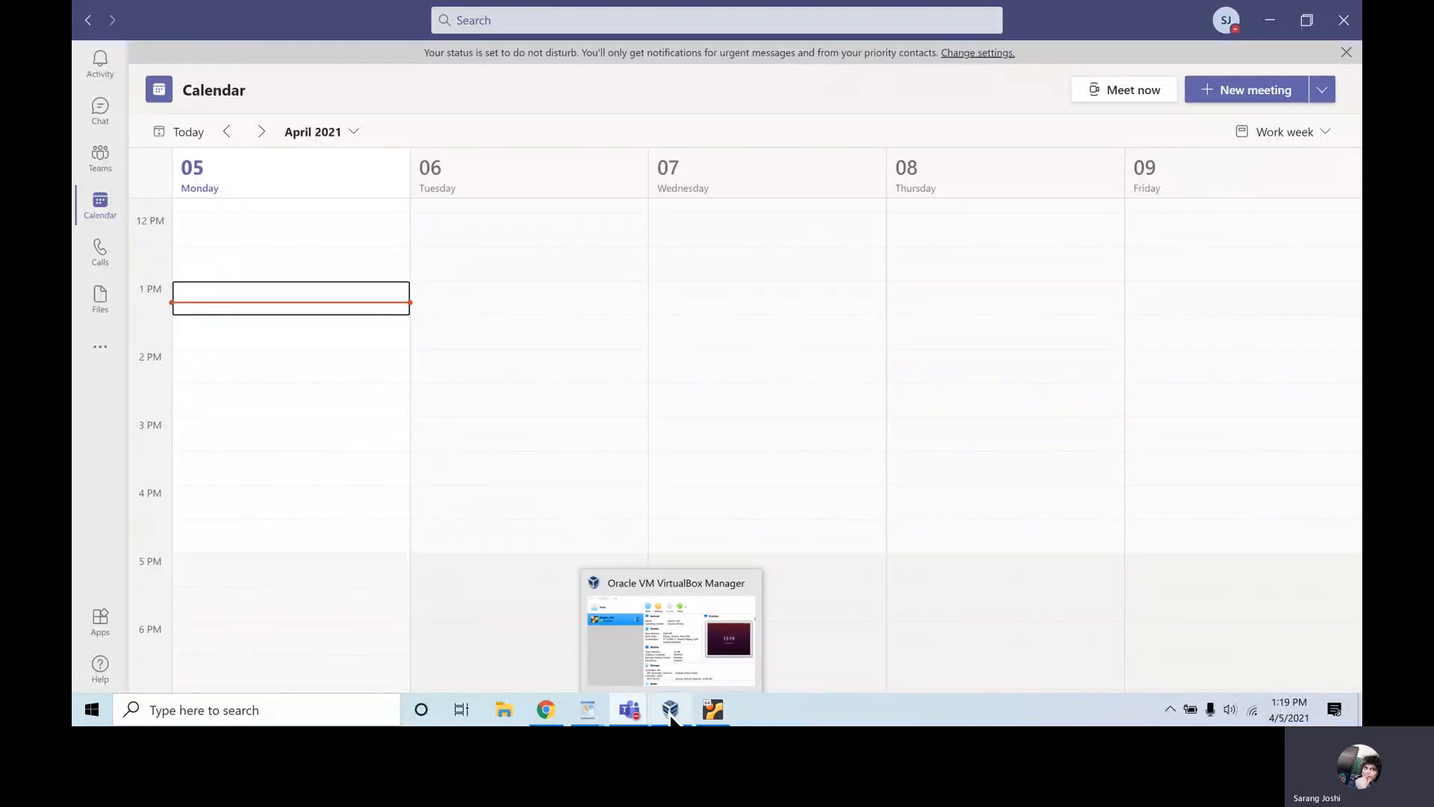
left_click(671, 716)
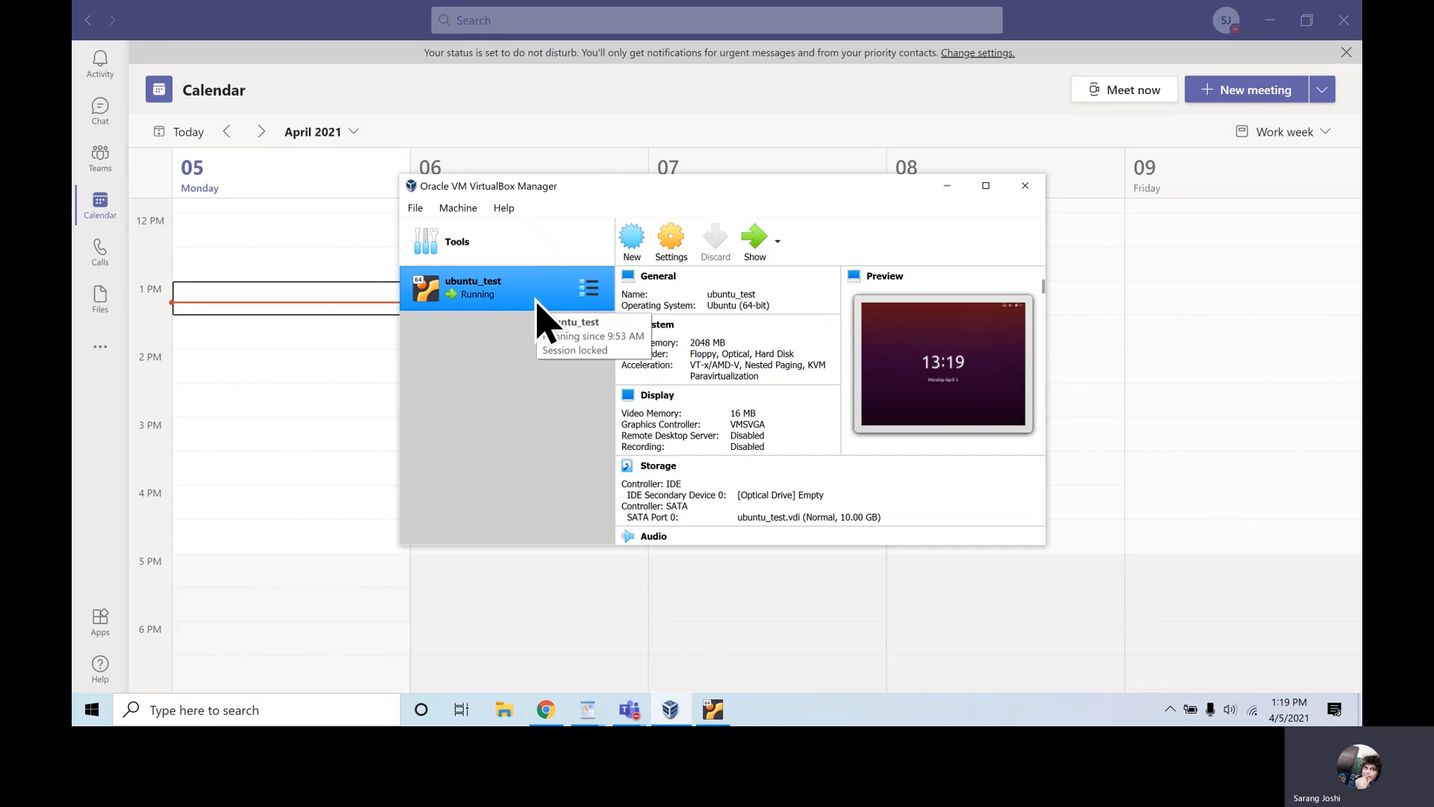
left_click(631, 260)
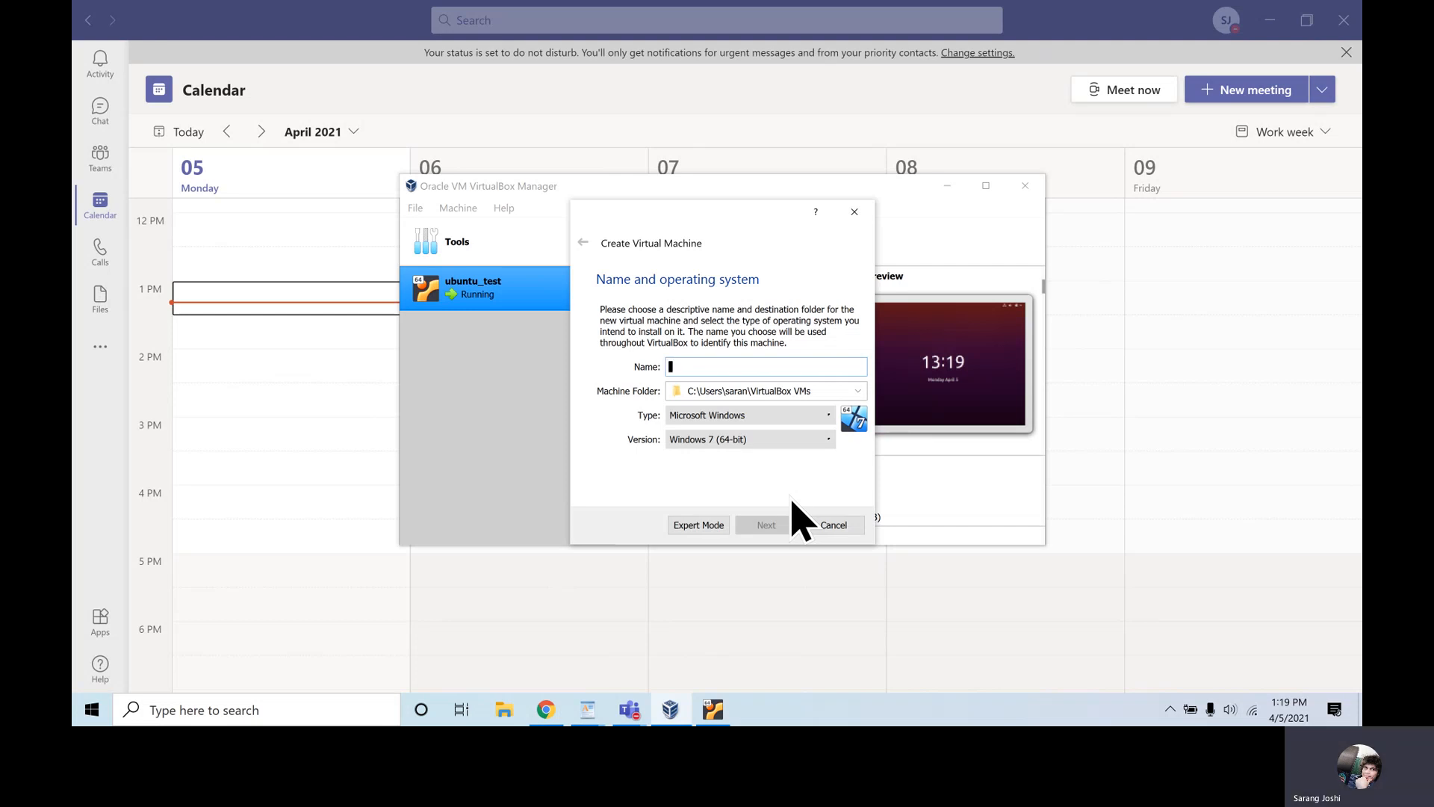
type("ubunt")
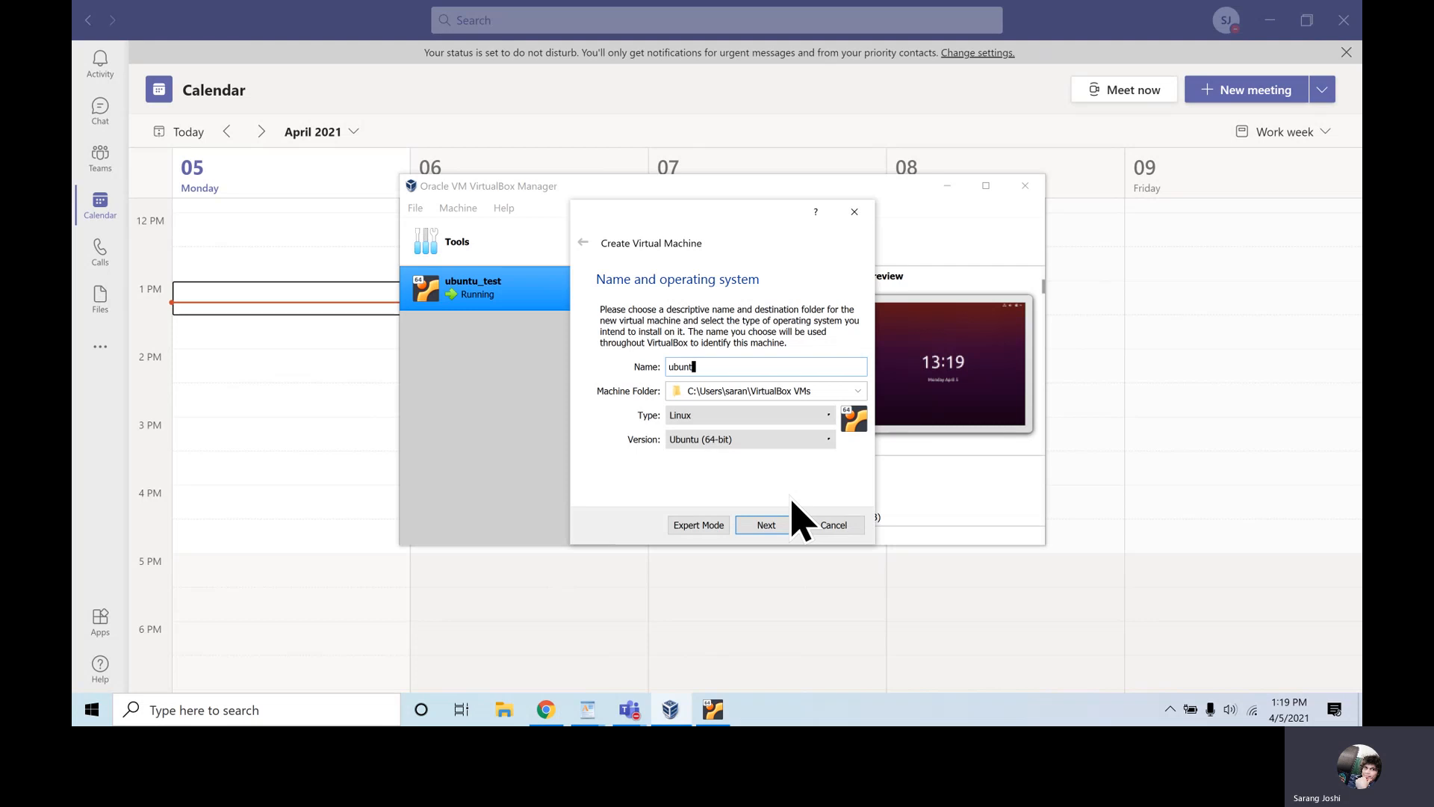
type("u_demo")
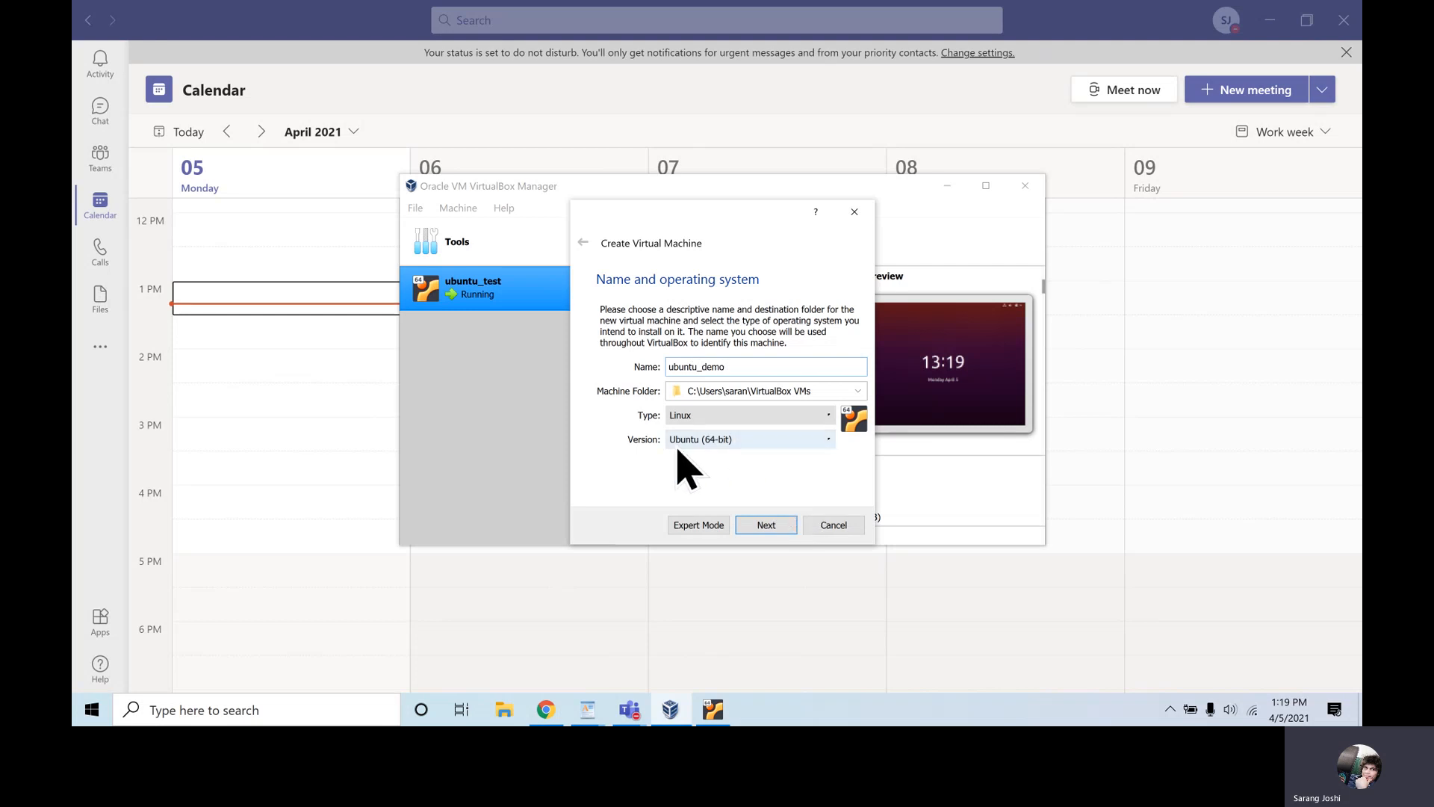
- Choose Linux as the machine type, extend the machine name to ubuntu_demo_distro and accept the name and operating system settings
left_click_drag(728, 366, 657, 369)
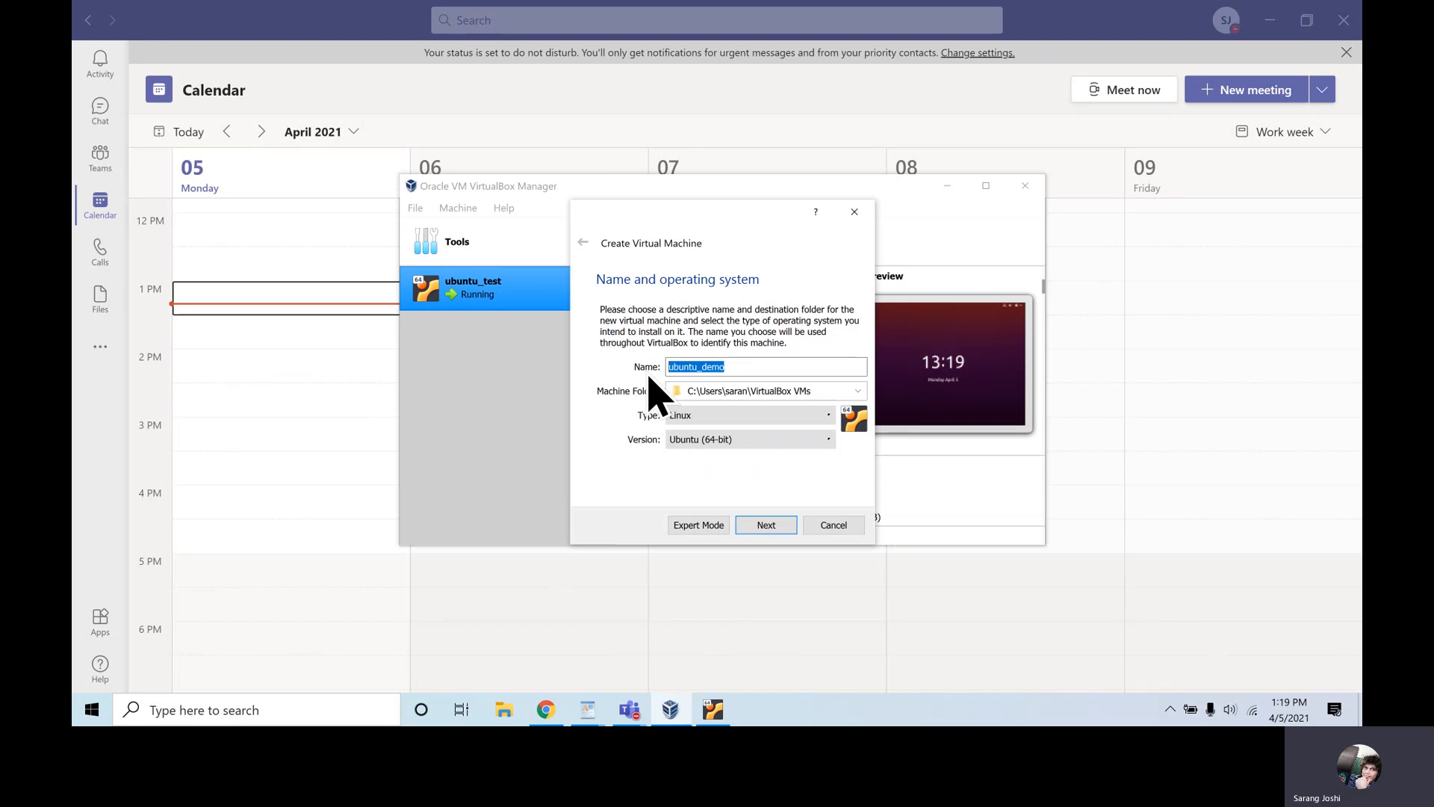
left_click(719, 416)
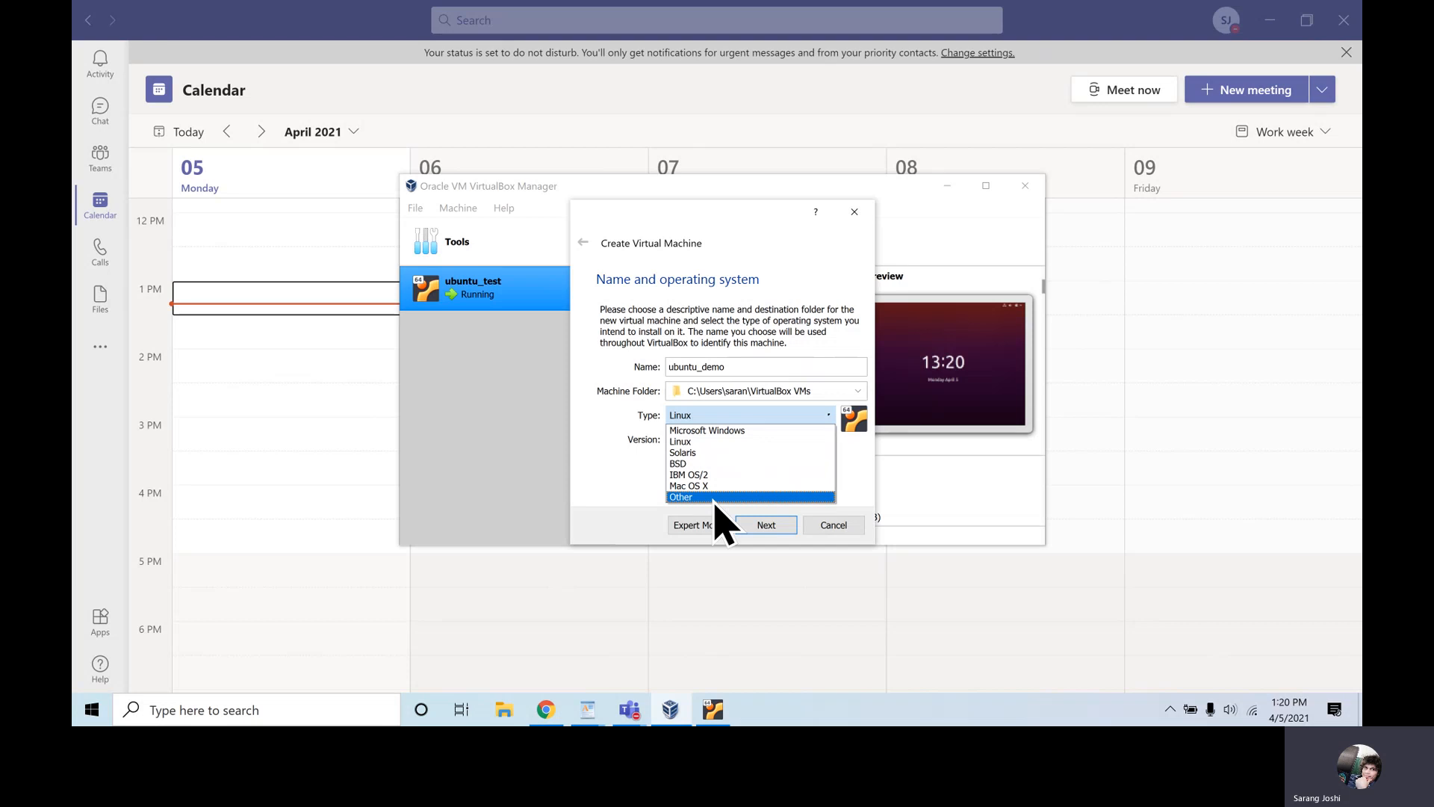
left_click(729, 441)
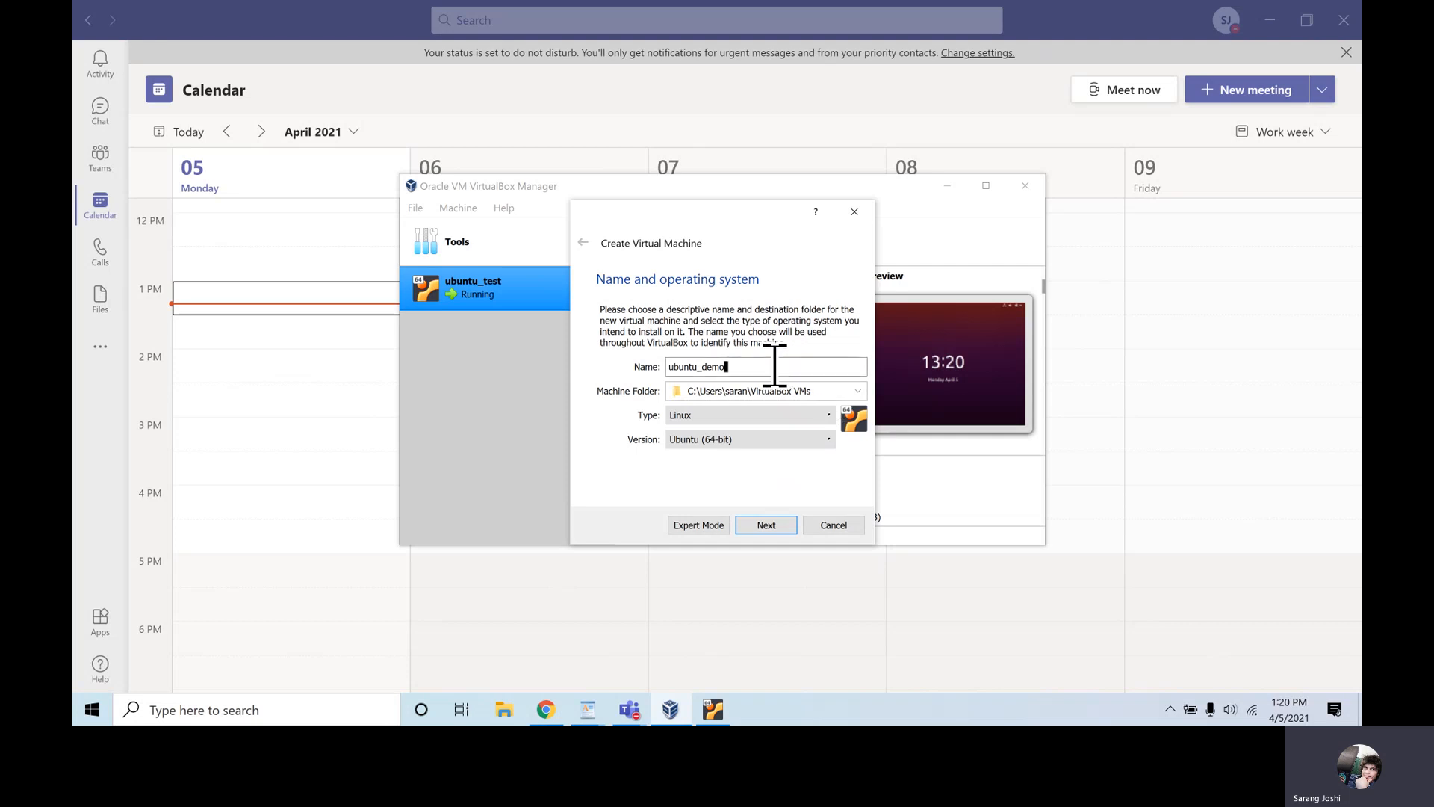
type("_disk")
left_click_drag(745, 368, 722, 369)
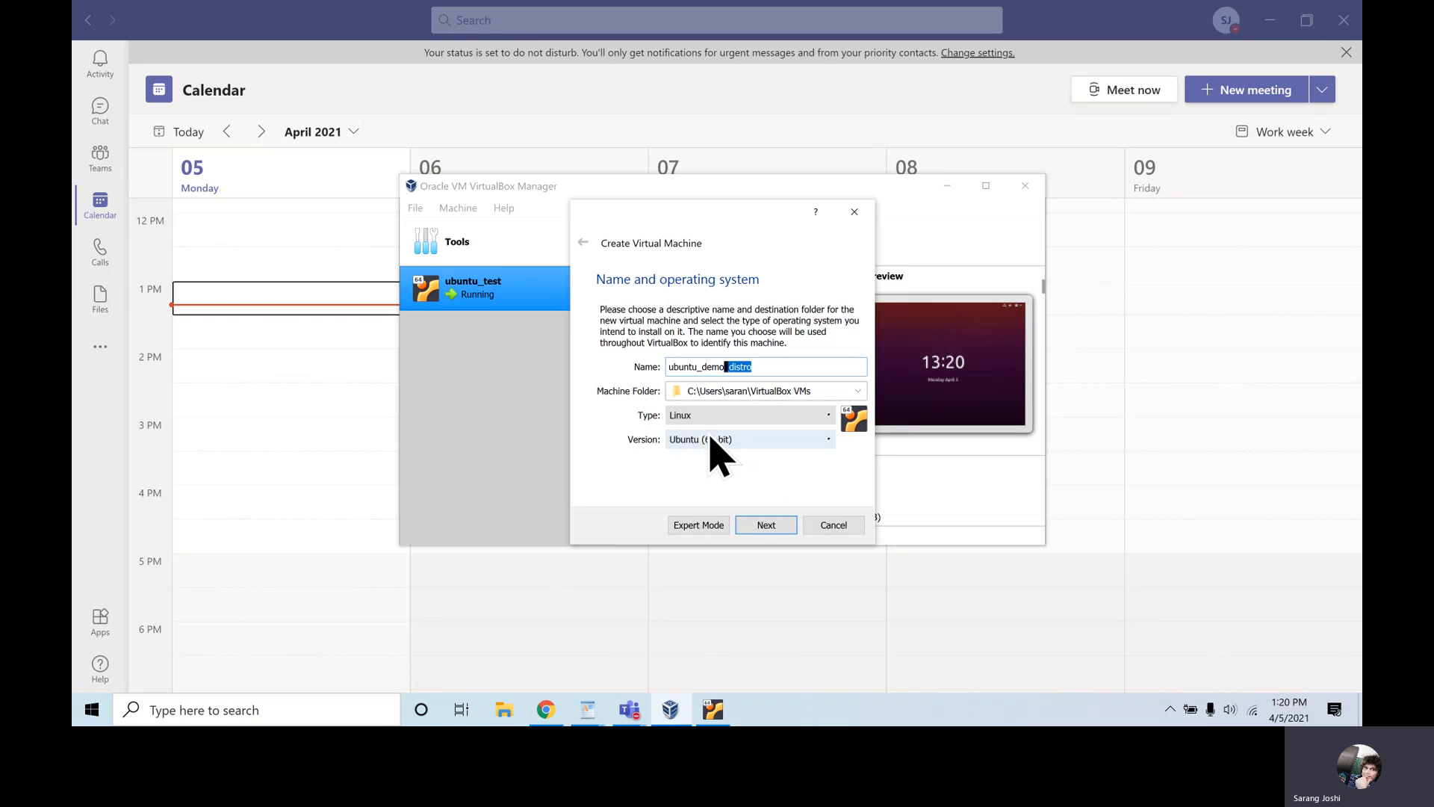
left_click(766, 525)
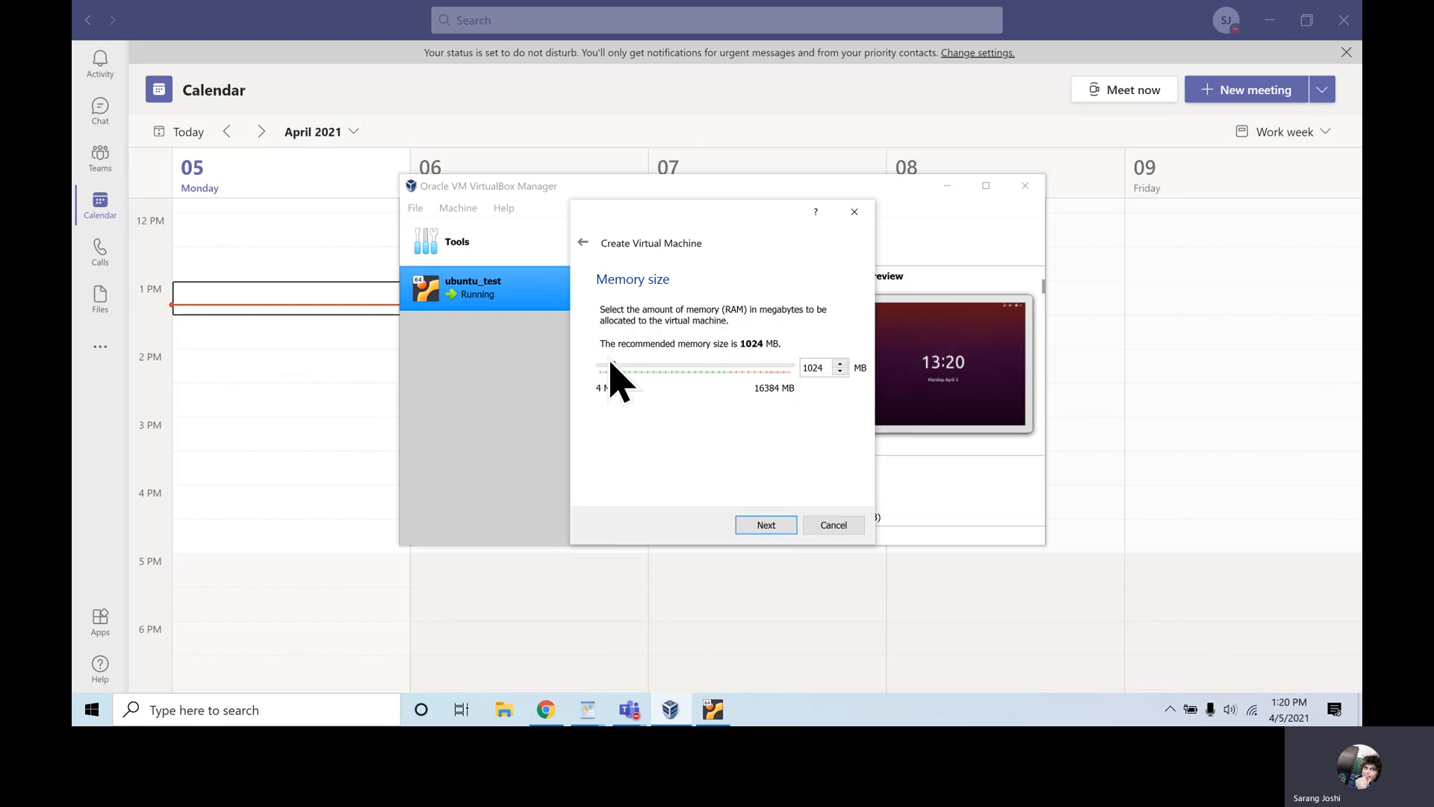
- Set the virtual machine's memory size to 2048 MB
left_click_drag(619, 366, 626, 369)
double_click(809, 367)
left_click(770, 526)
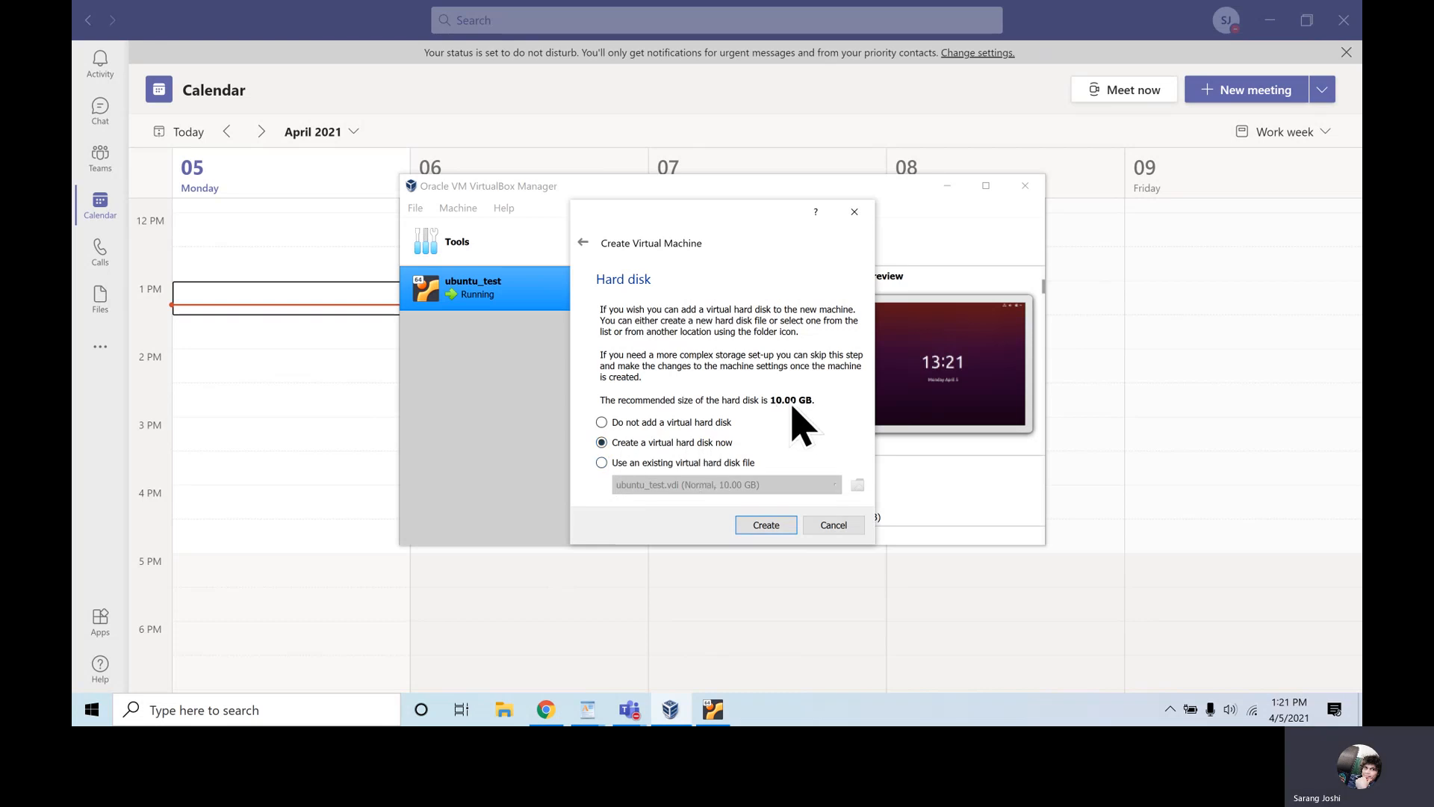
- Create a new virtual hard disk of type VDI (VirtualBox Disk Image) with dynamically allocated storage
left_click(766, 526)
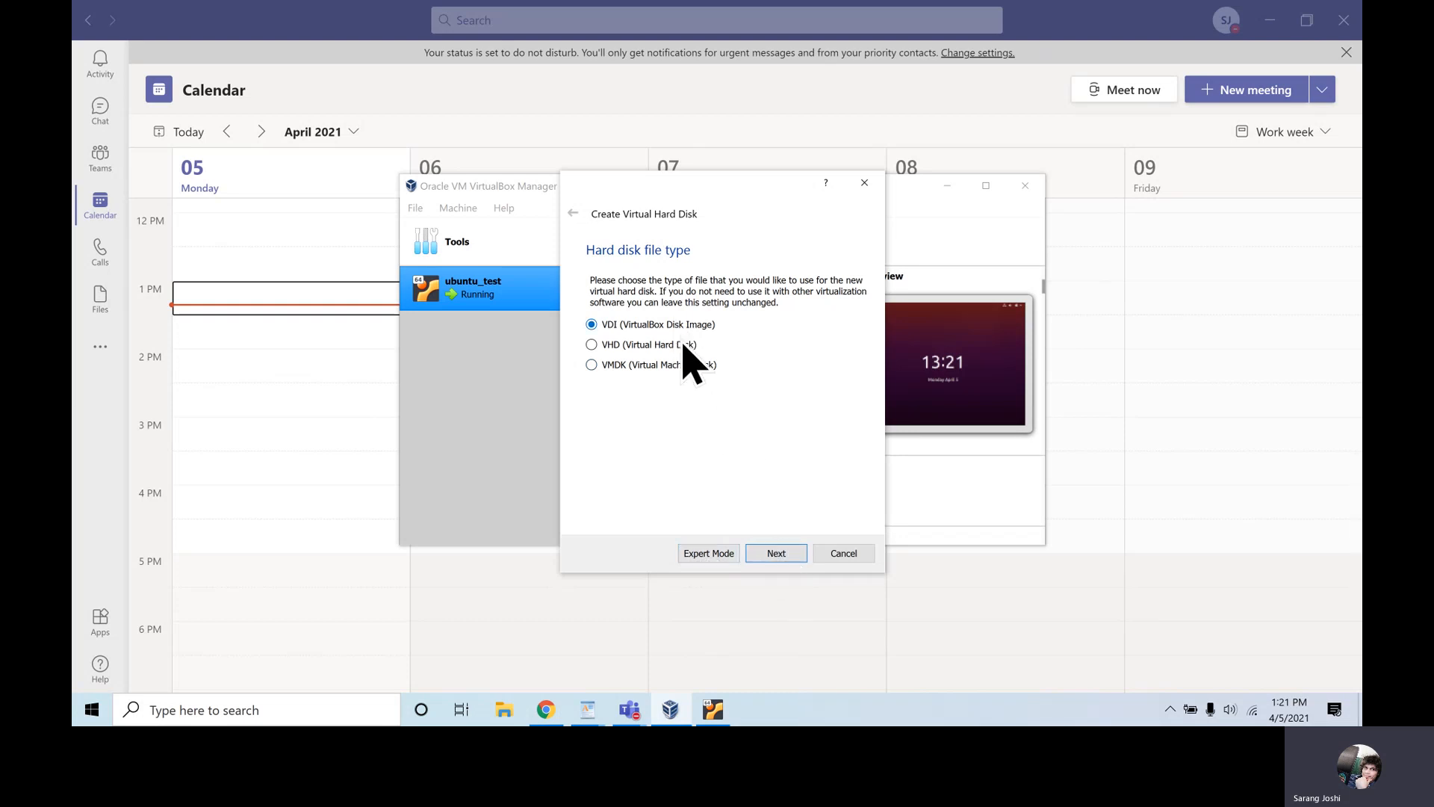
left_click(776, 556)
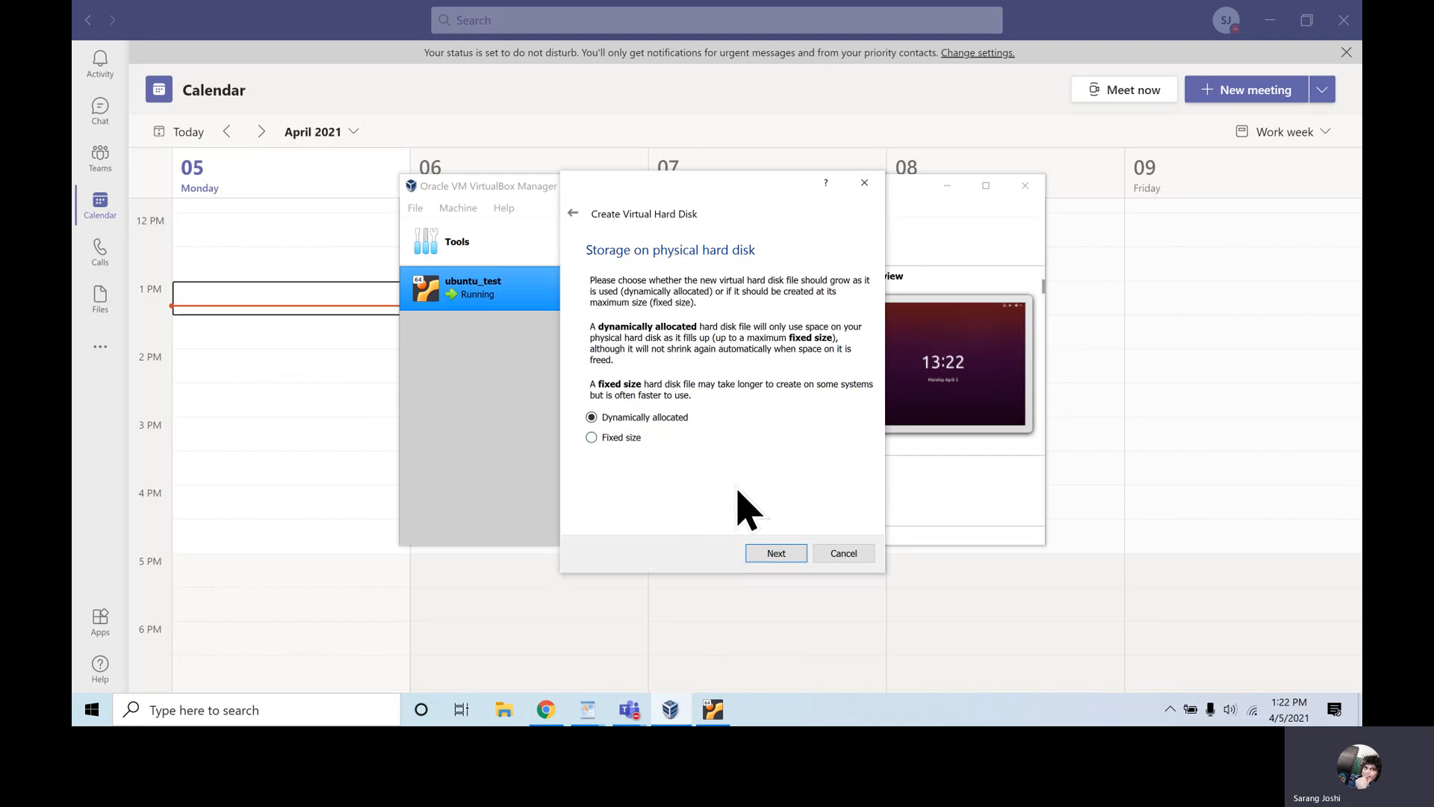
left_click(775, 557)
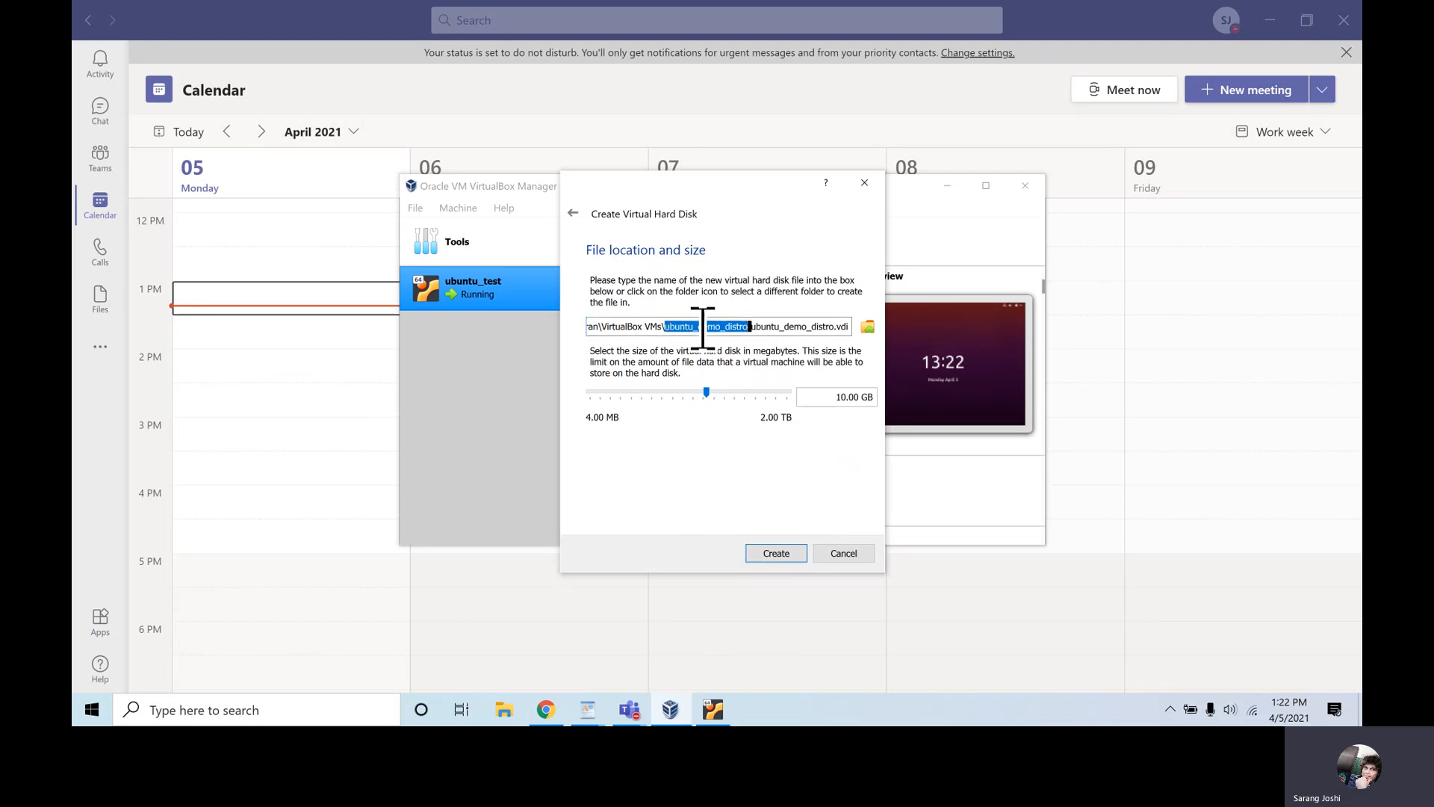
- Review the full file path of the virtual hard disk and create the disk with a size of 10.00 GB
left_click(614, 326)
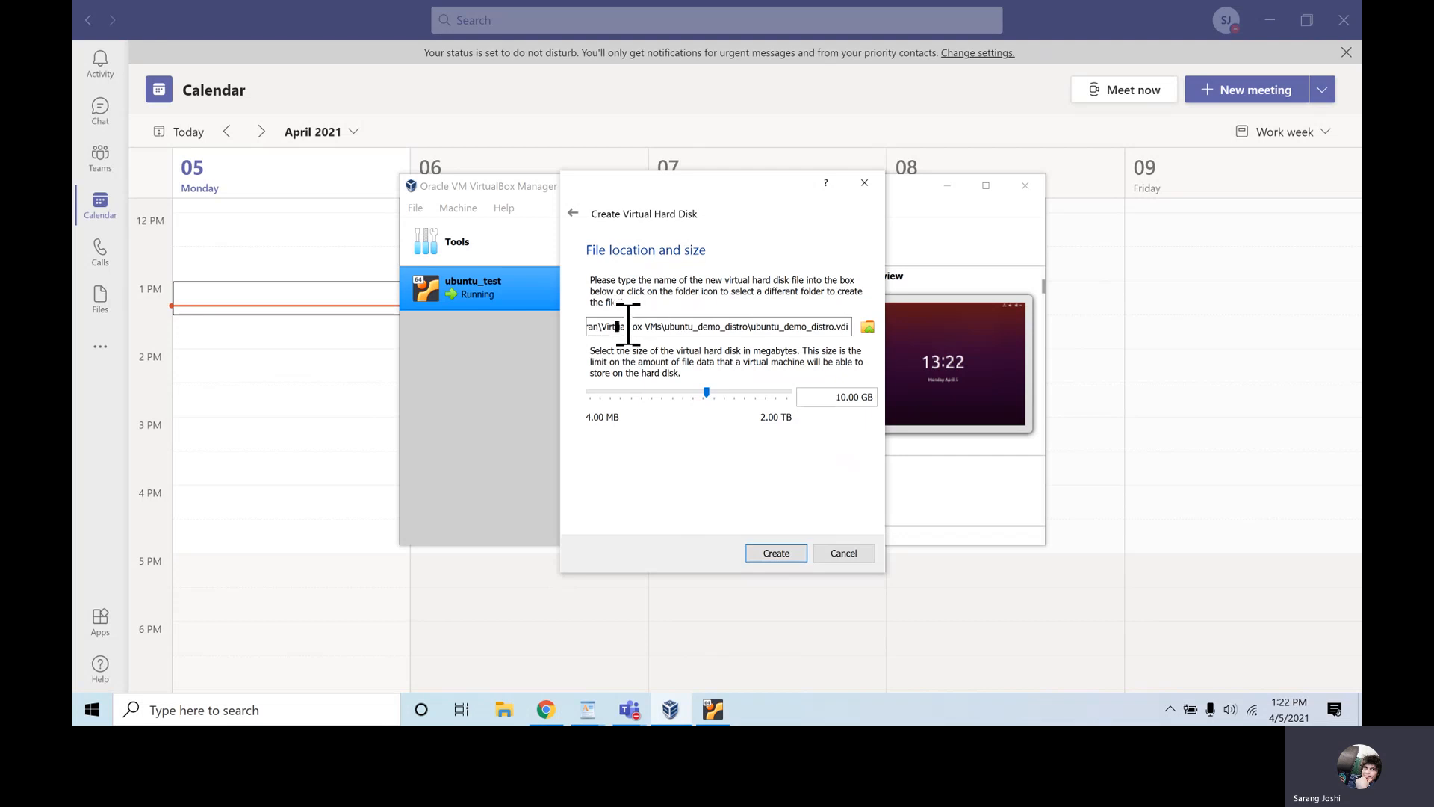
key("Left")
key("Left")
key("Left")
key("Left")
key("Left")
key("Left")
key("Left")
key("Left")
key("Left")
key("Left")
key("Left")
key("Left")
key("Left")
key("Left")
key("Left")
key("Left")
key("Left")
key("Left")
key("Left")
key("Left")
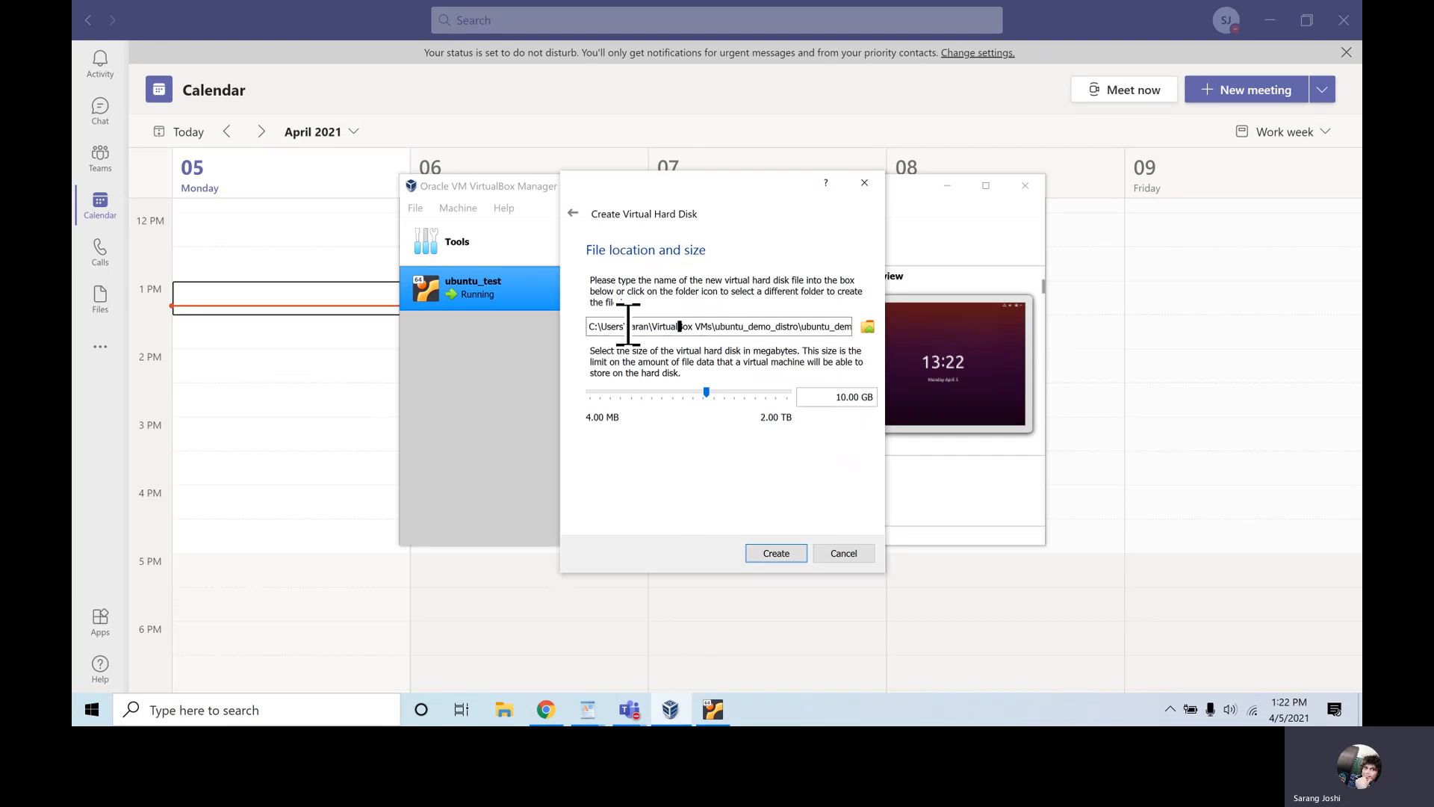
key("Right")
key("Right")
key("Right")
key("Right")
key("Right")
key("Right")
key("Right")
key("Right")
key("Right")
key("Right")
key("Right")
key("Right")
key("Right")
key("Right")
key("Right")
key("Right")
key("Right")
key("Right")
key("Right")
key("Right")
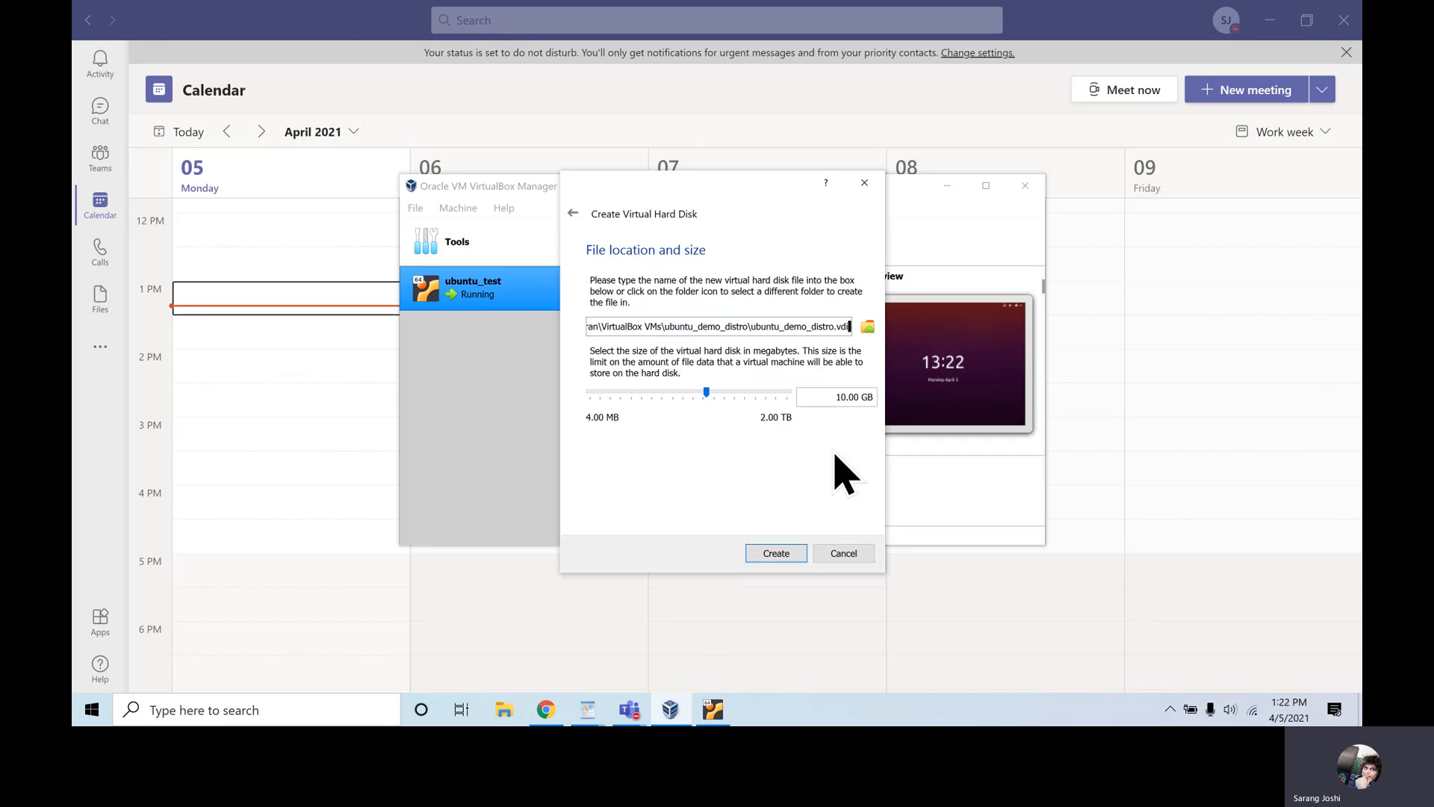
left_click(756, 554)
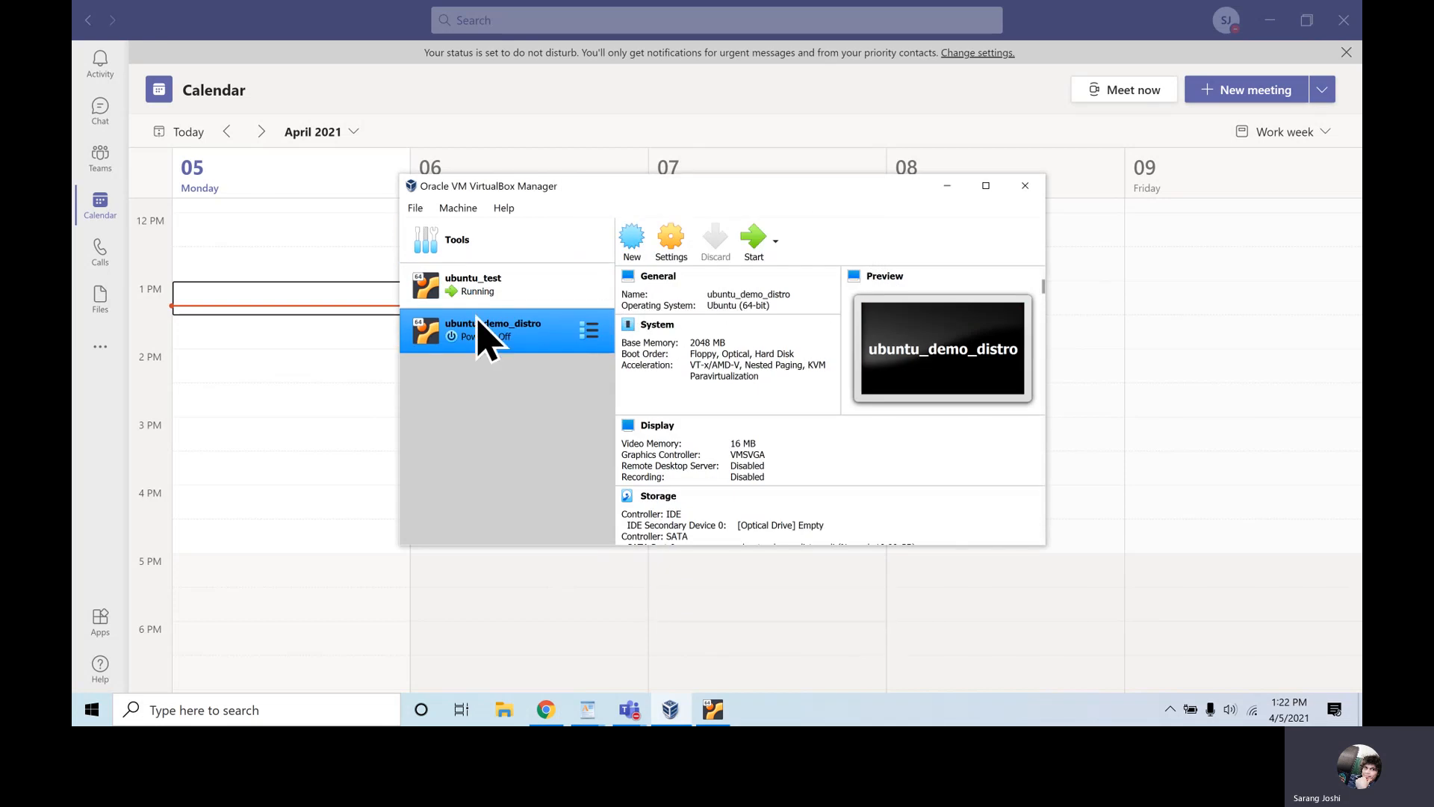
- Start ubuntu_demo_distro and try to choose ubuntu-20.04.2.0-desktop-amd64.iso as its start-up disk
left_click(759, 248)
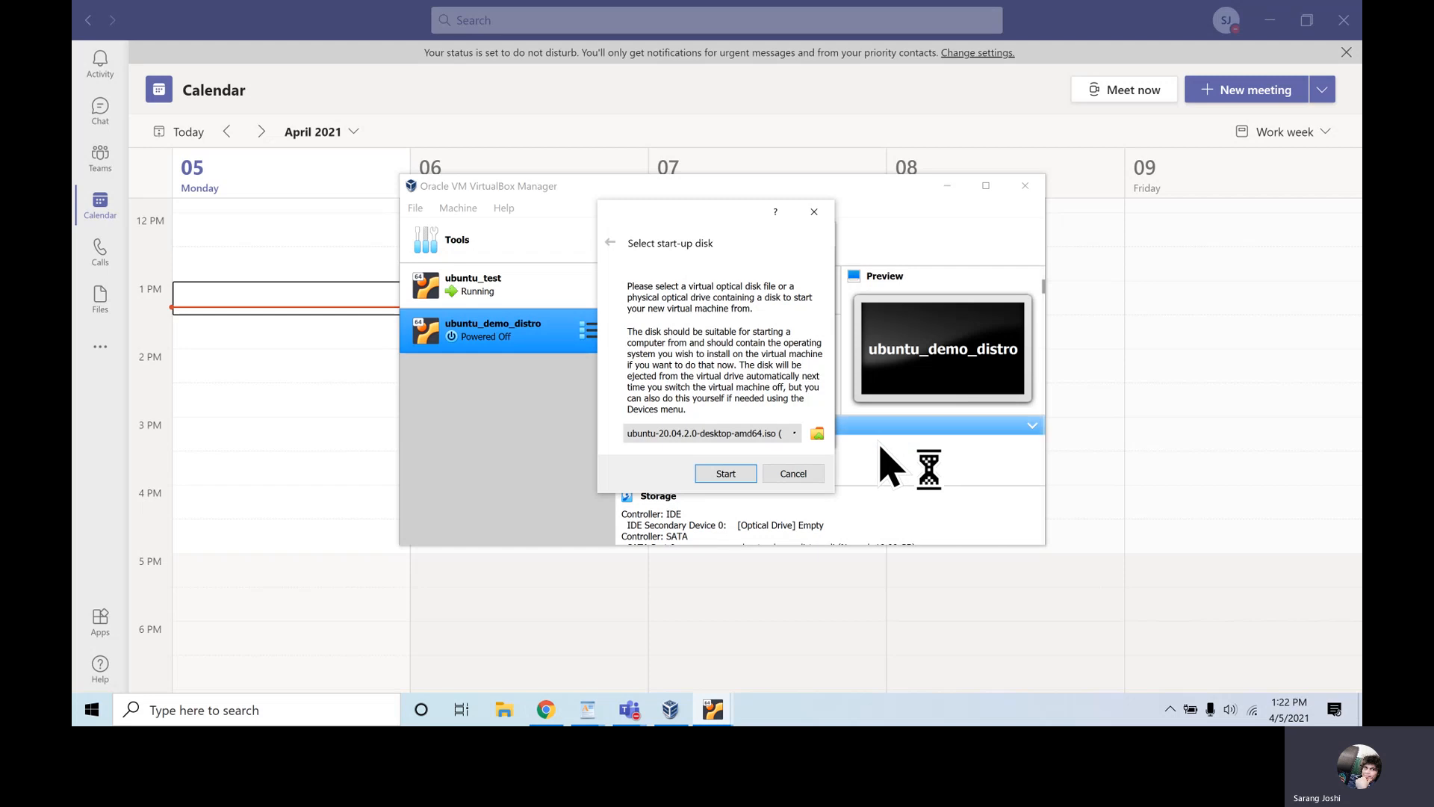
left_click_drag(835, 485, 1127, 576)
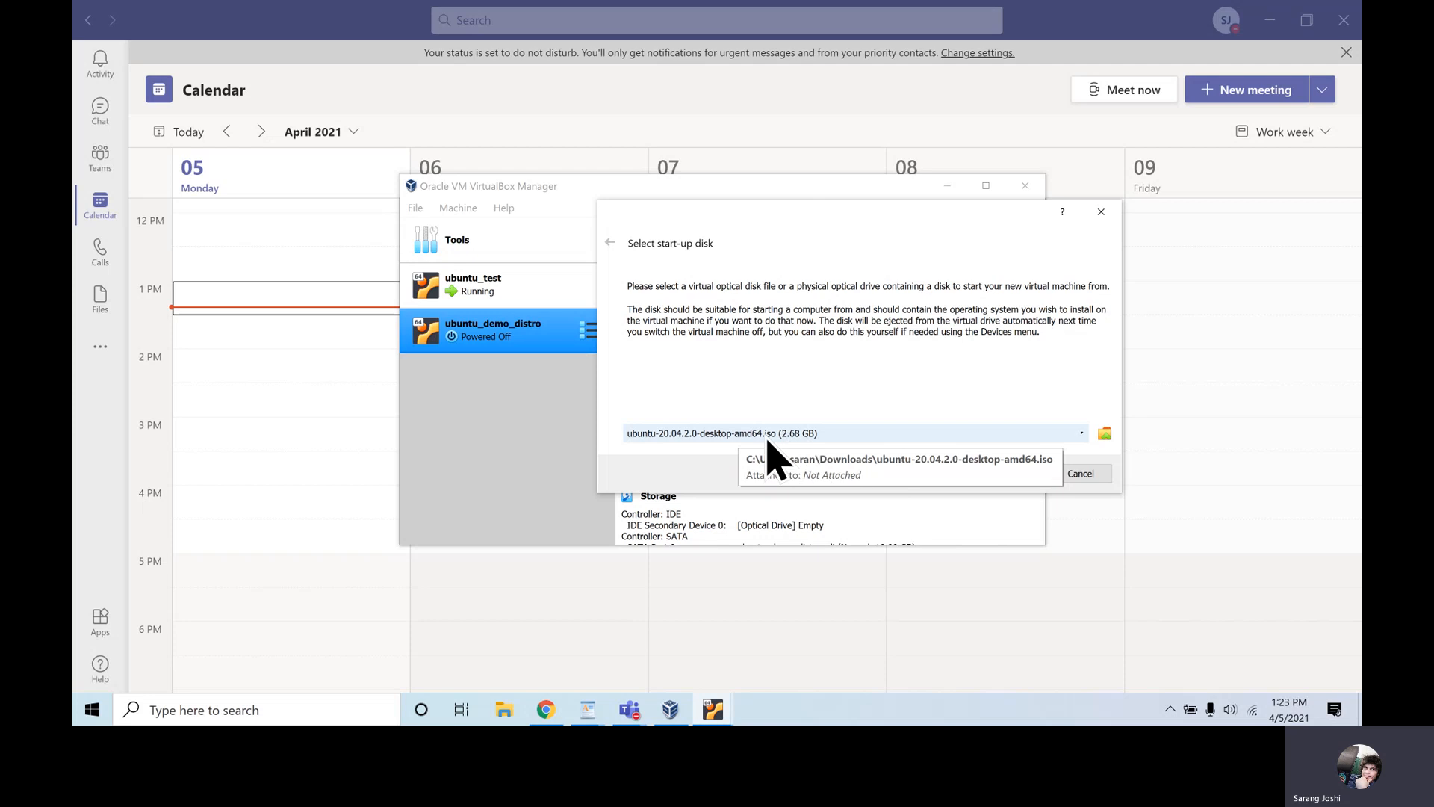
left_click(1106, 436)
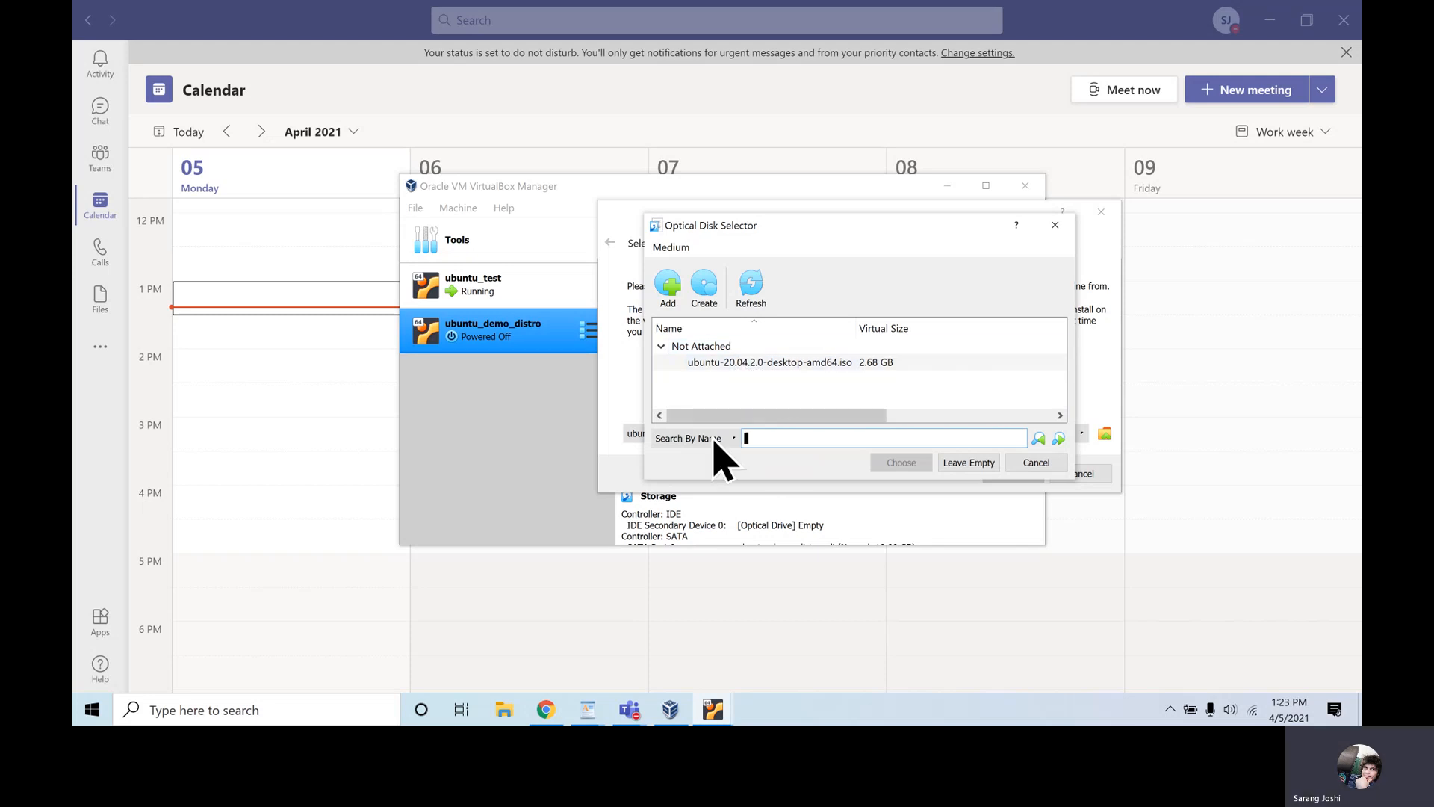
left_click(1035, 463)
left_click(859, 436)
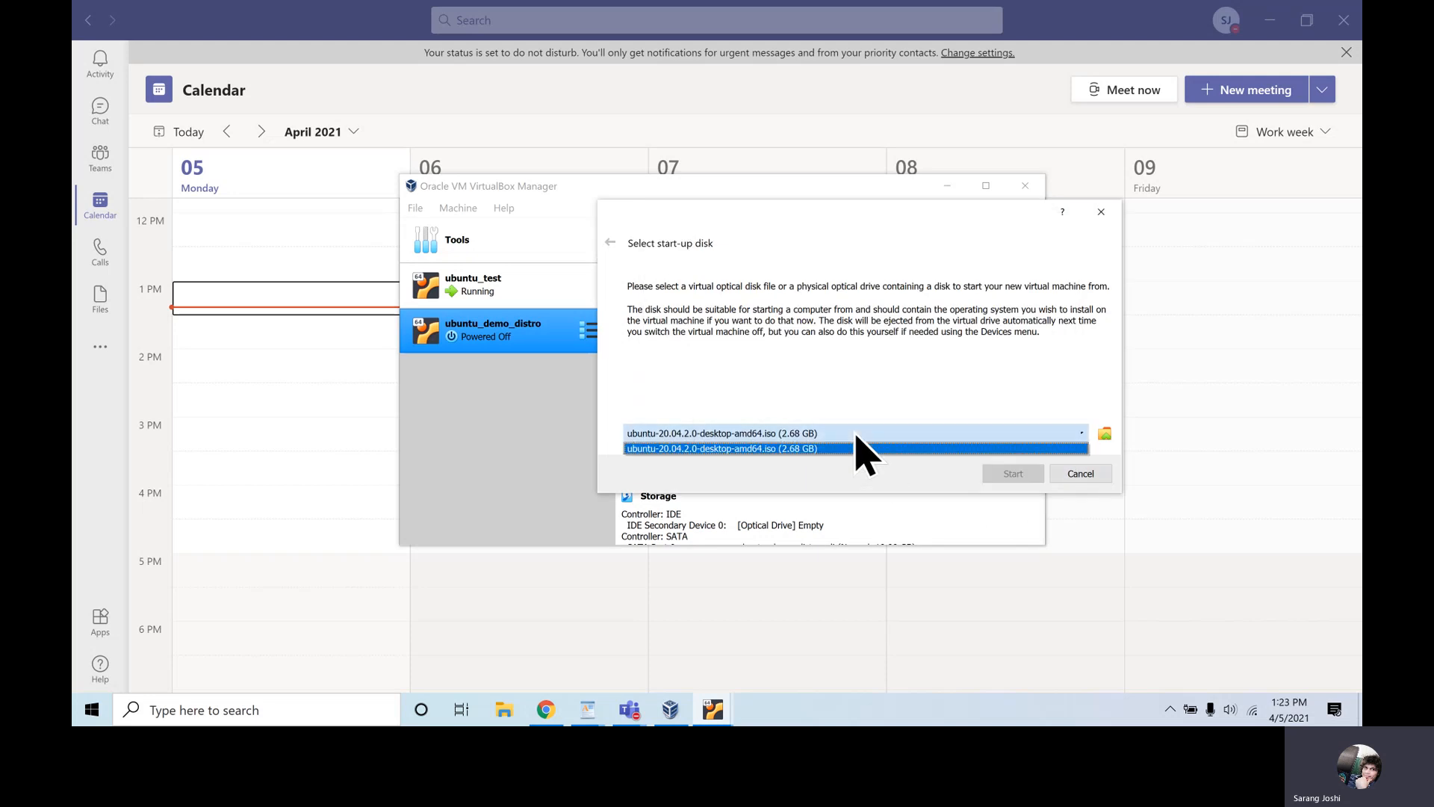
left_click(856, 438)
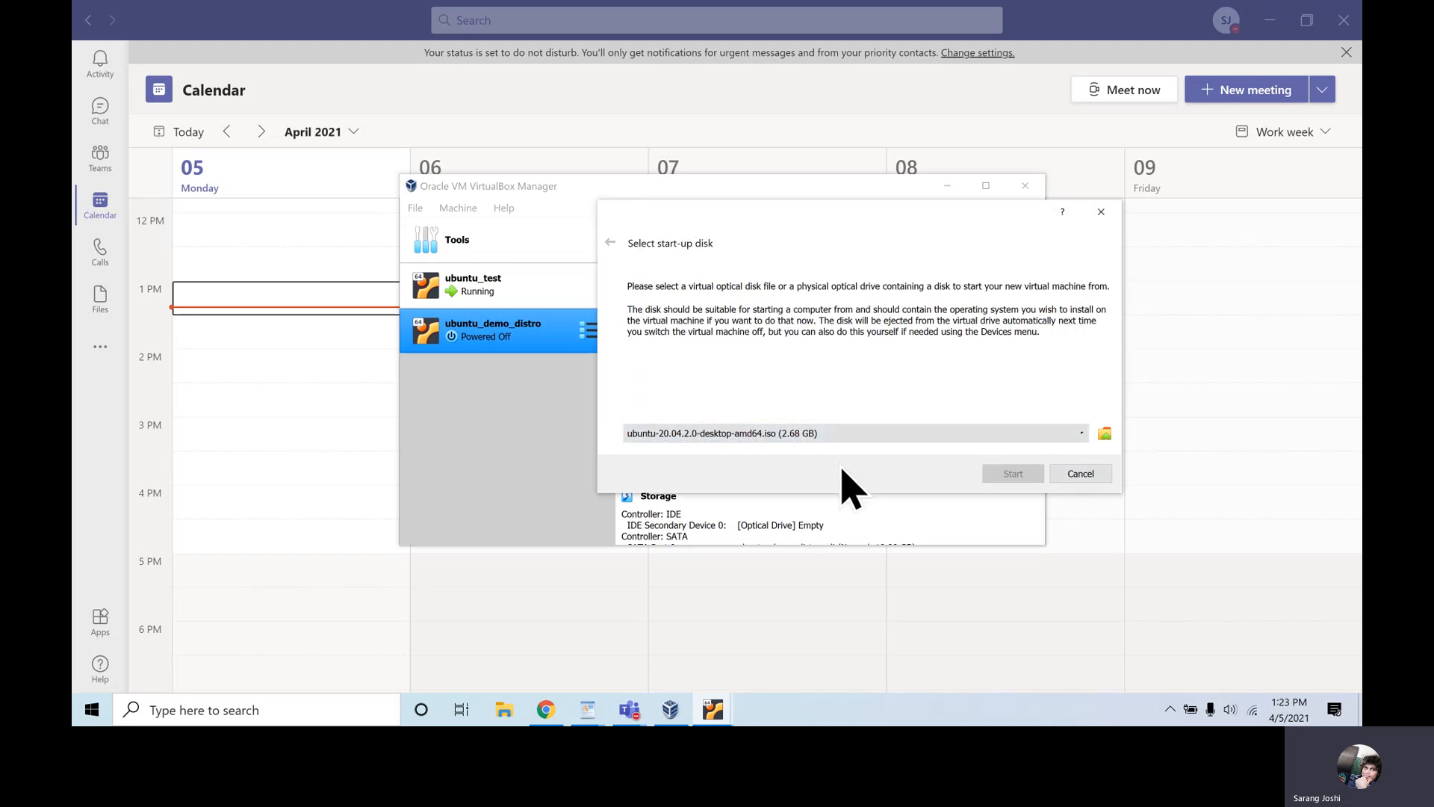
left_click(788, 440)
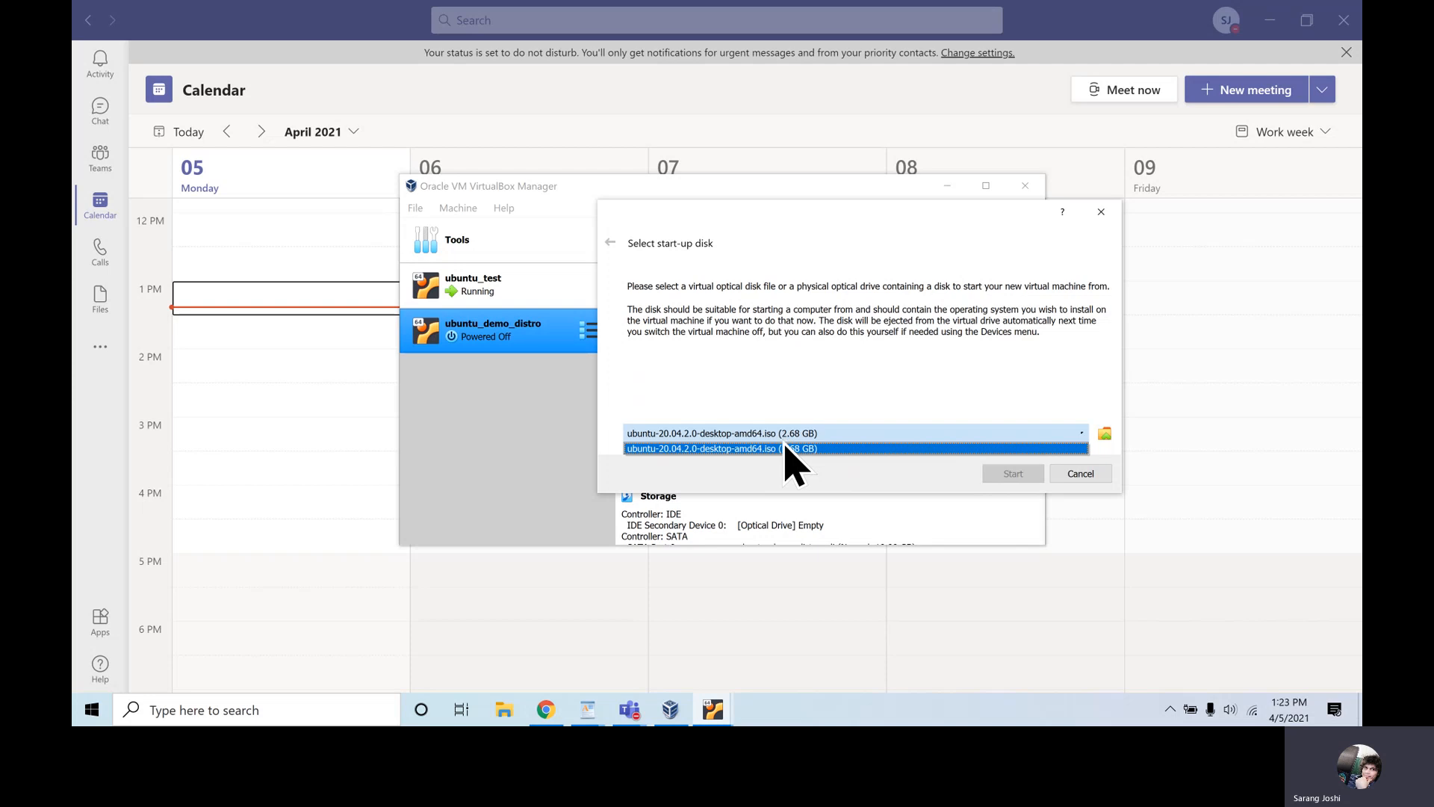
left_click(788, 450)
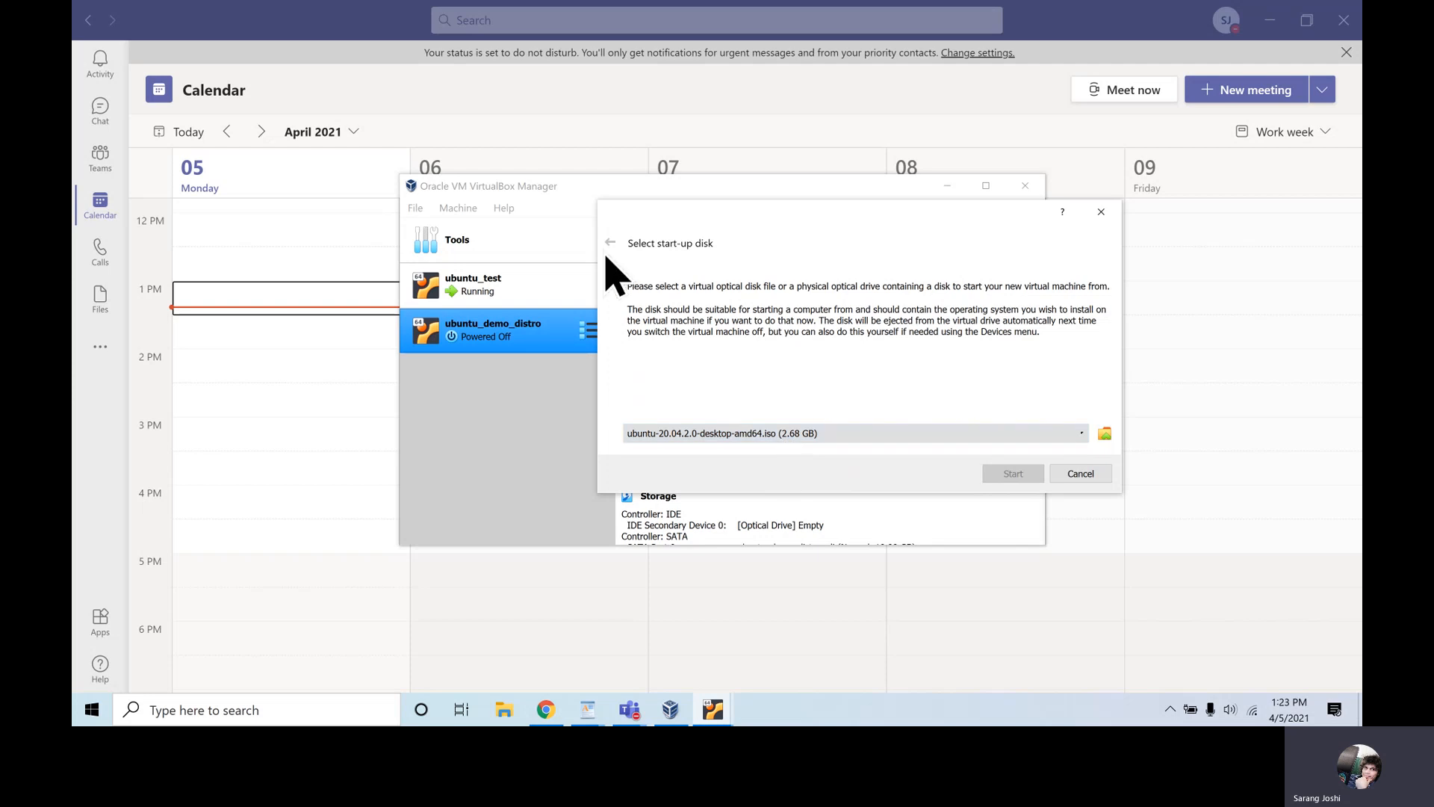
left_click(1067, 474)
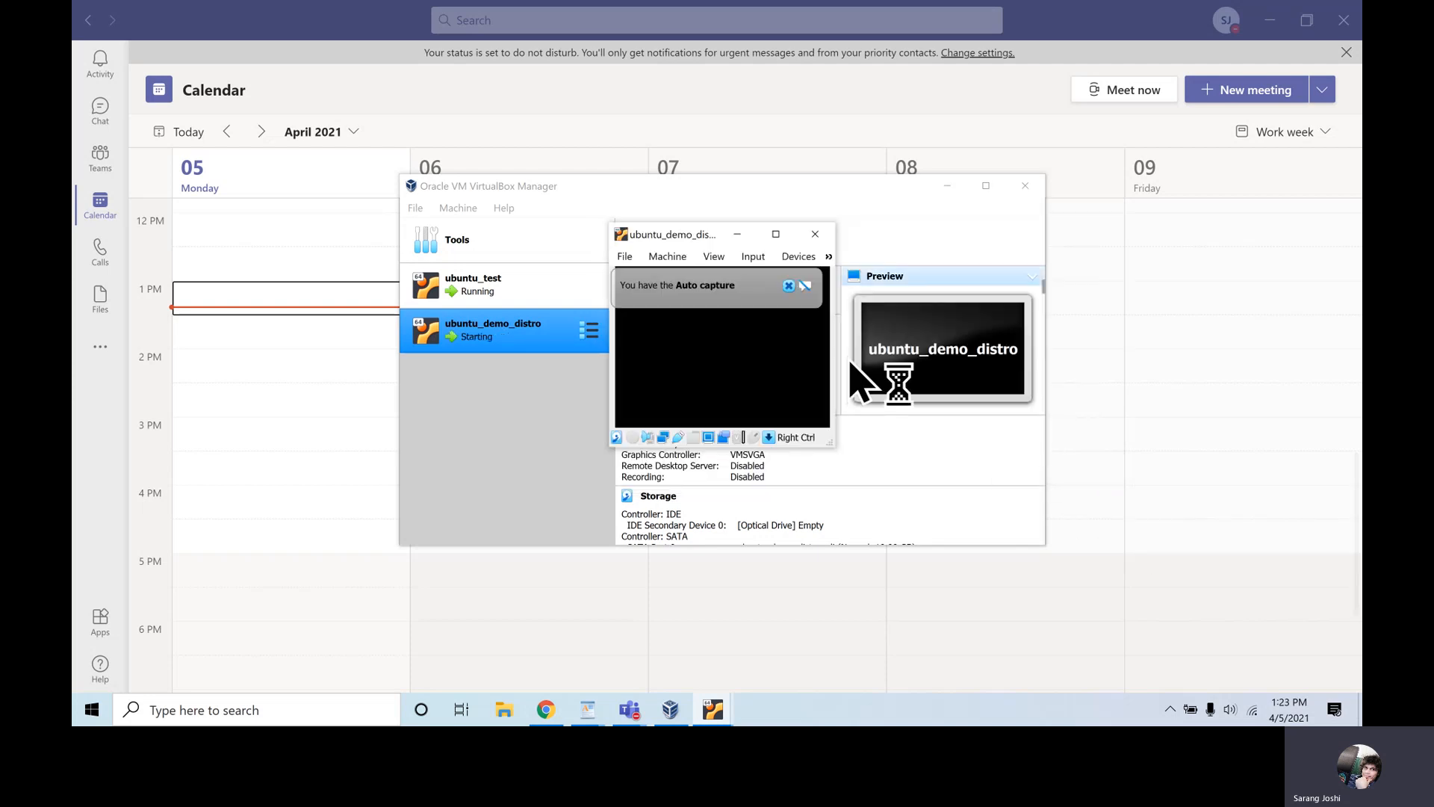
- Power off the ubuntu_demo_distro machine and start it again with a Normal Start
left_click(830, 237)
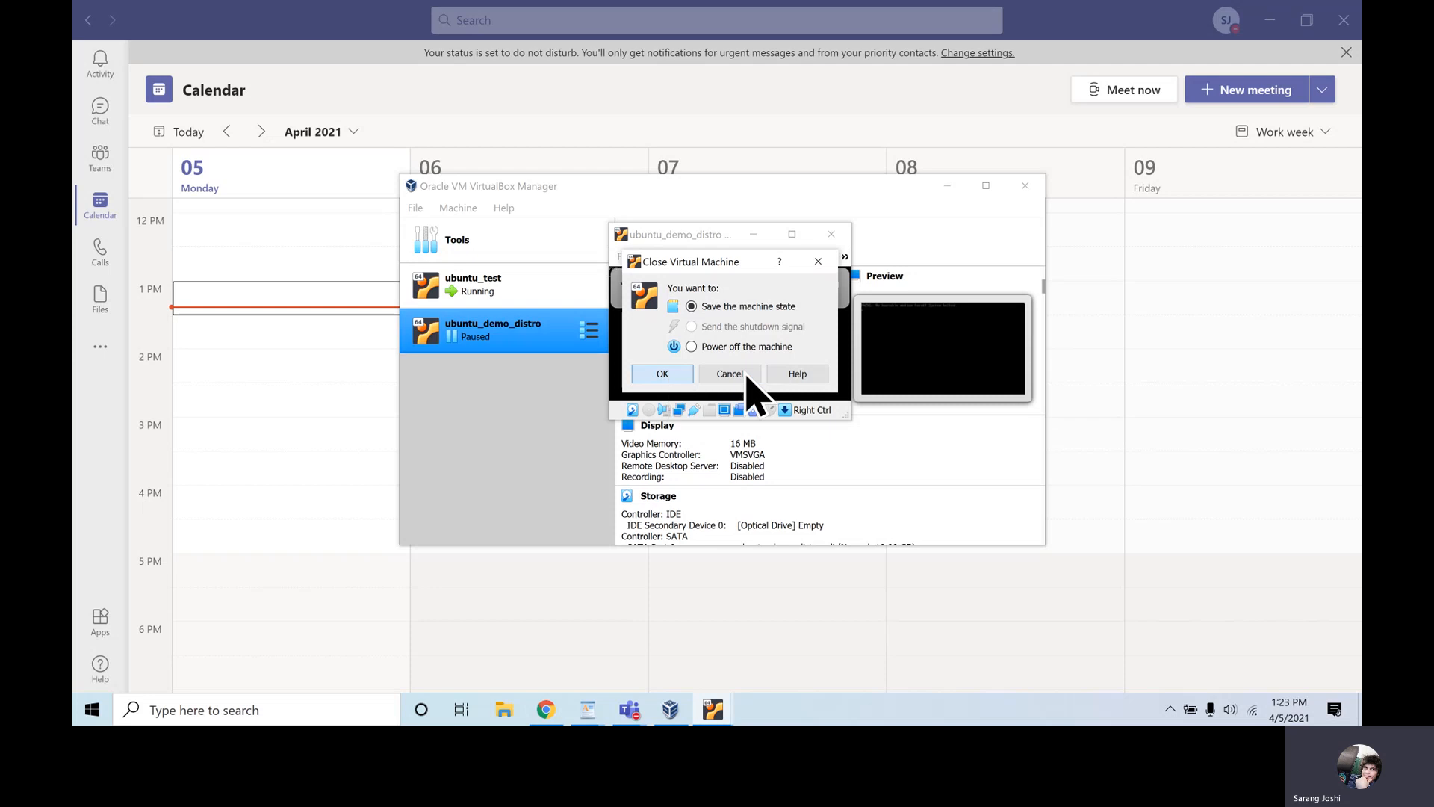
left_click(681, 371)
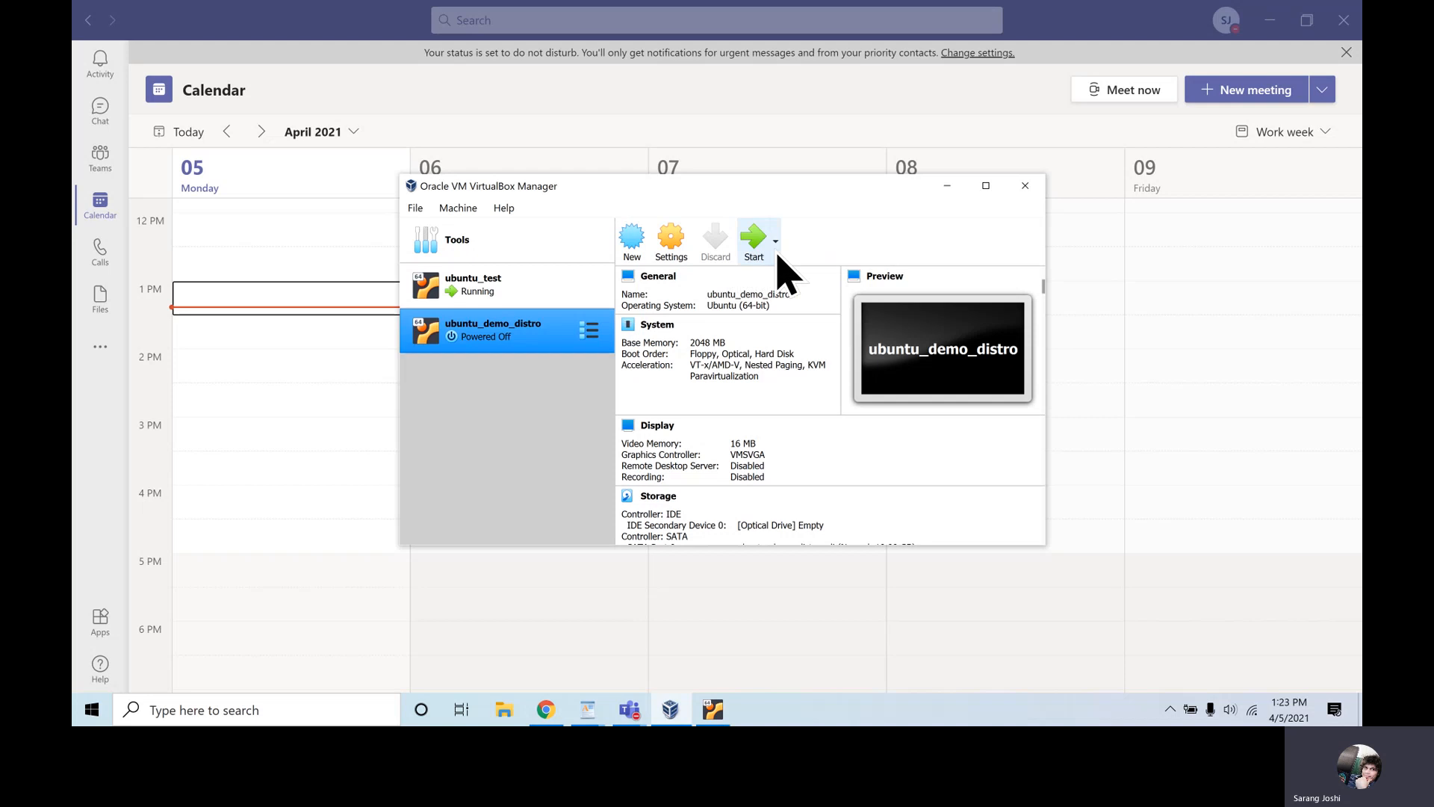
left_click(777, 254)
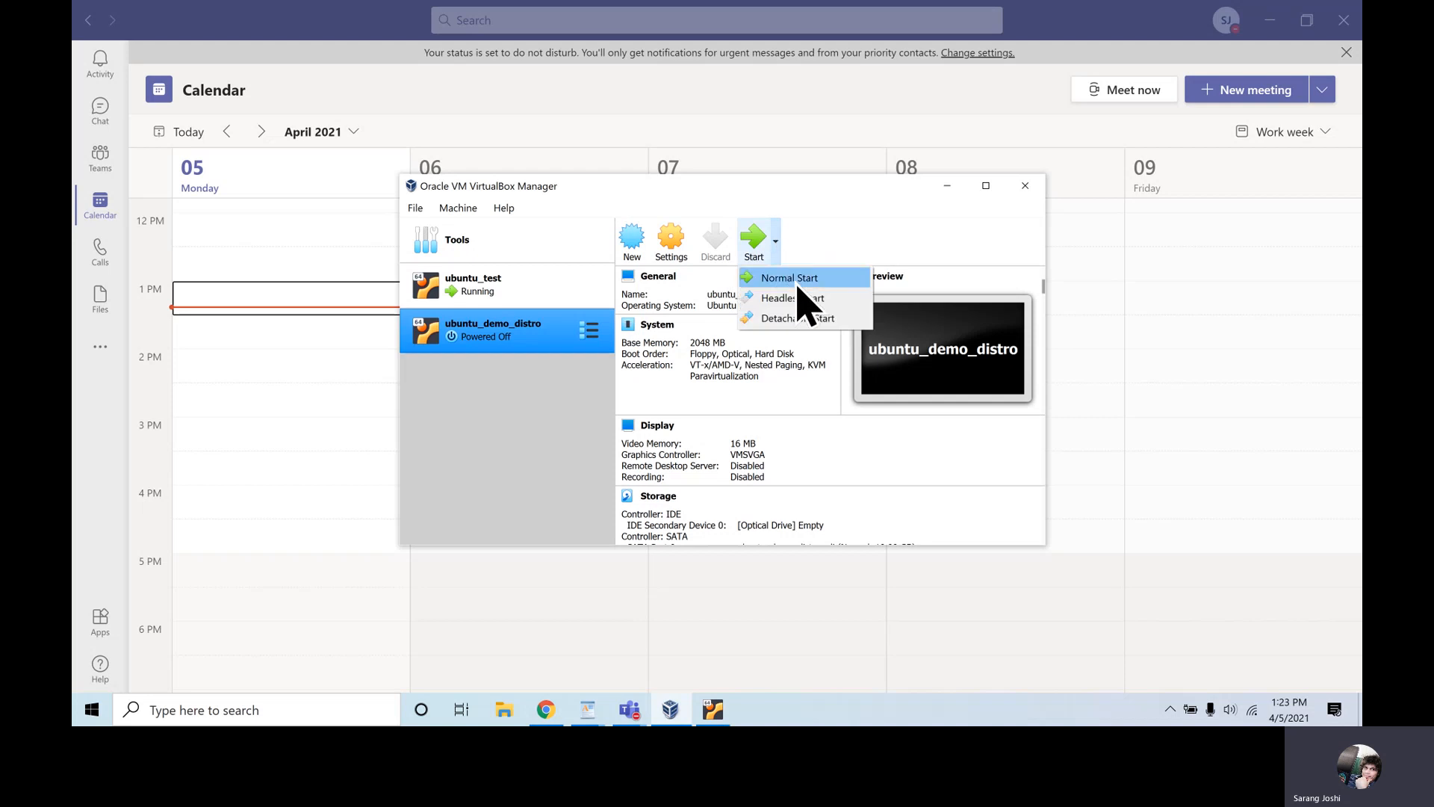
left_click(798, 285)
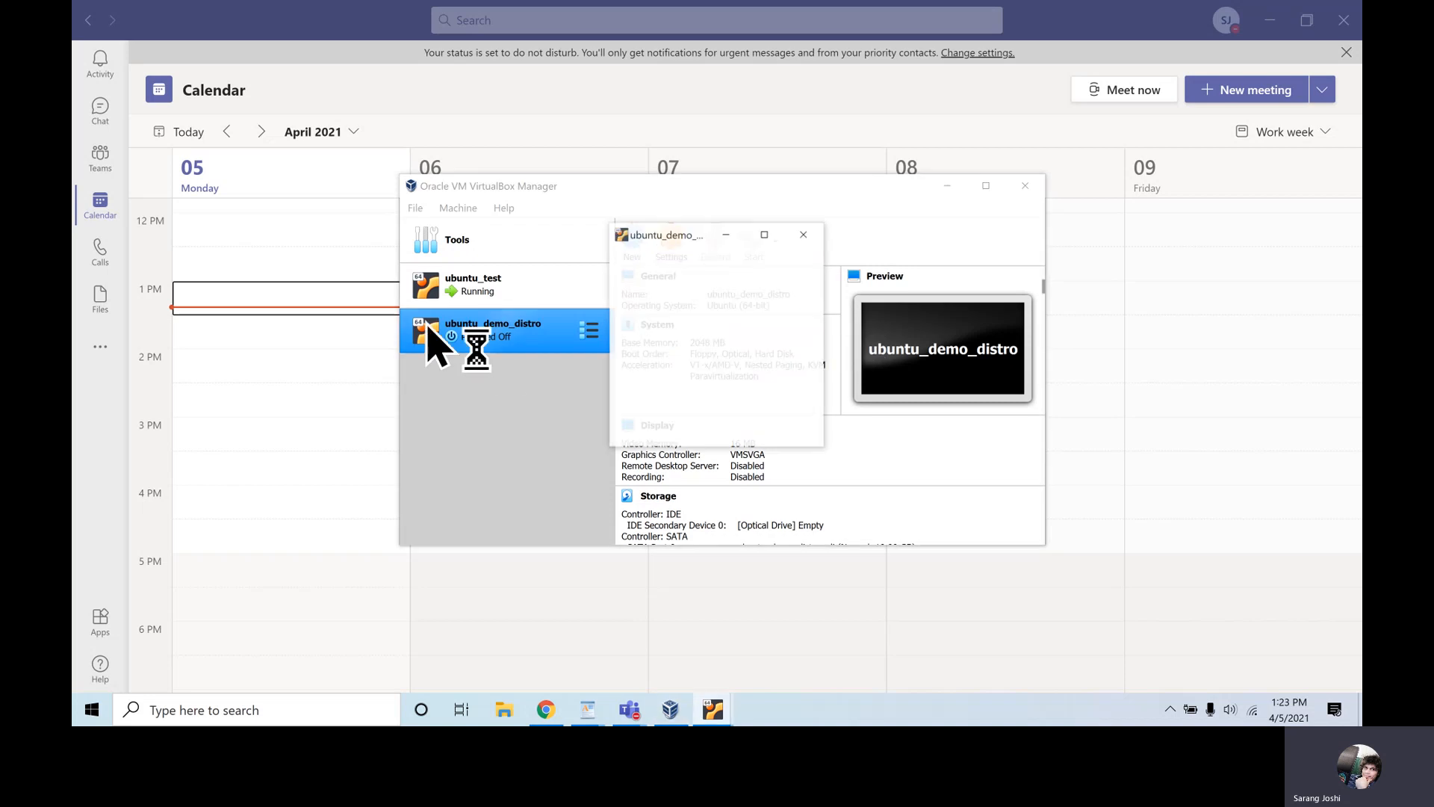
- Maximize the ubuntu_demo_distro window and switch its display to Scaled Mode
left_click(776, 233)
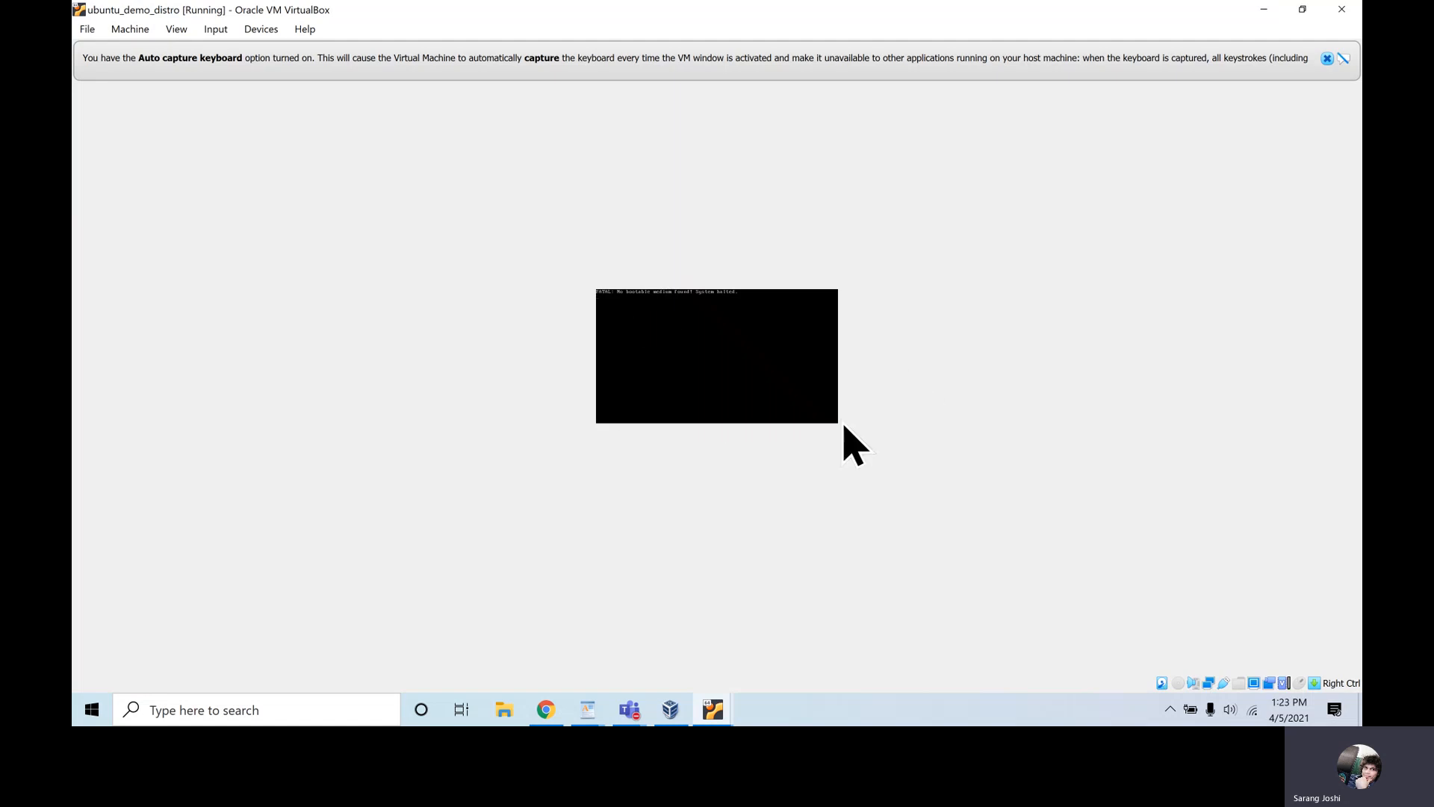
left_click(172, 35)
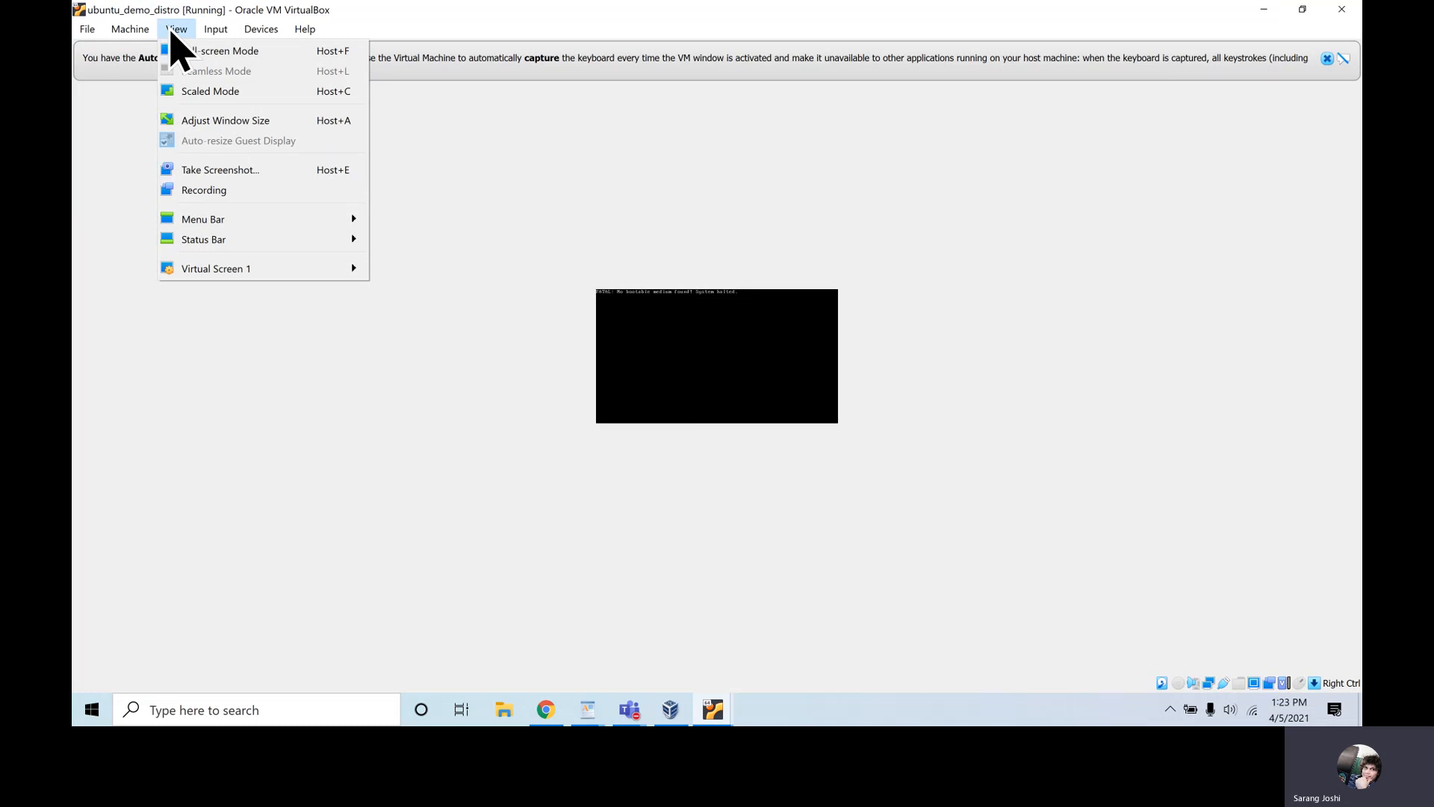
left_click(201, 97)
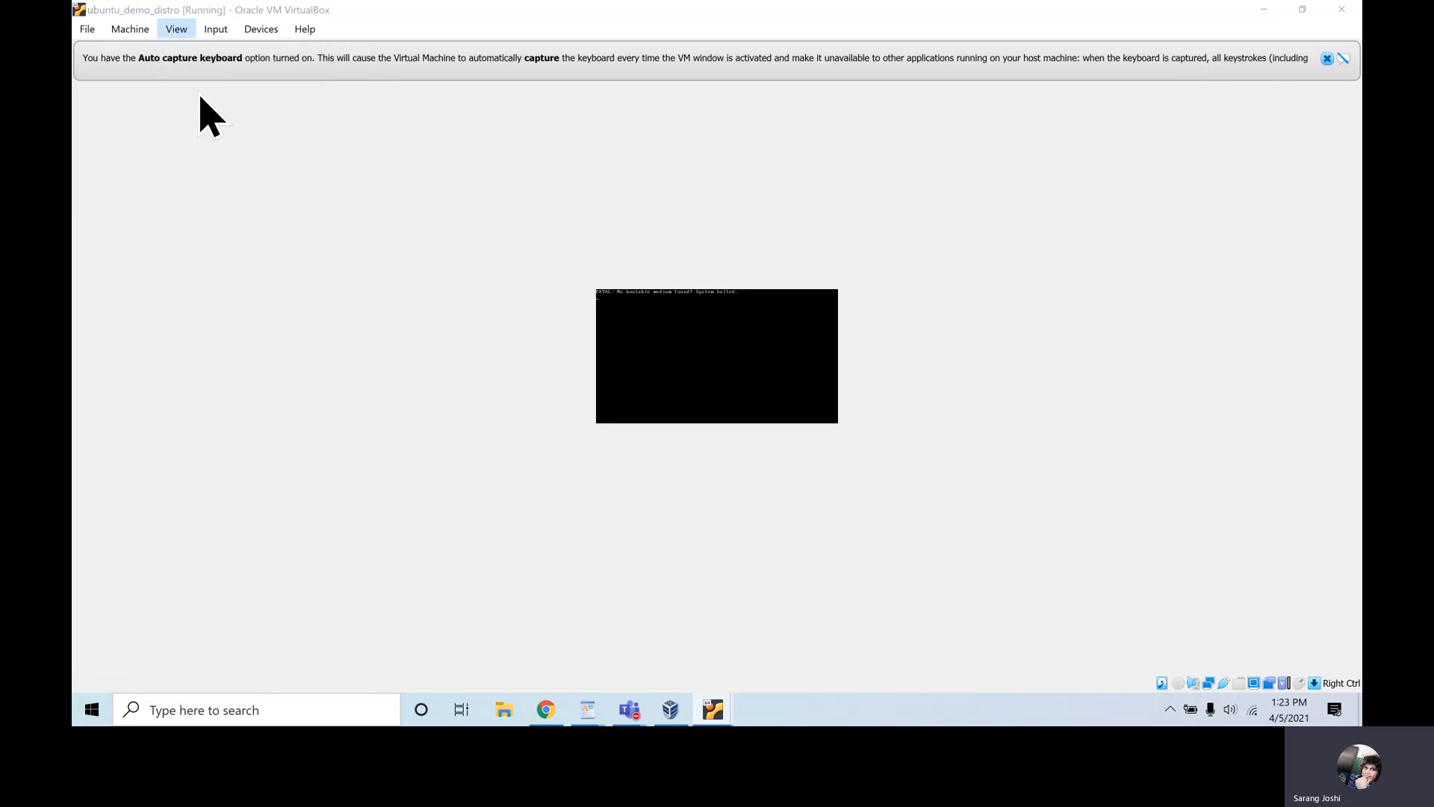
left_click(694, 427)
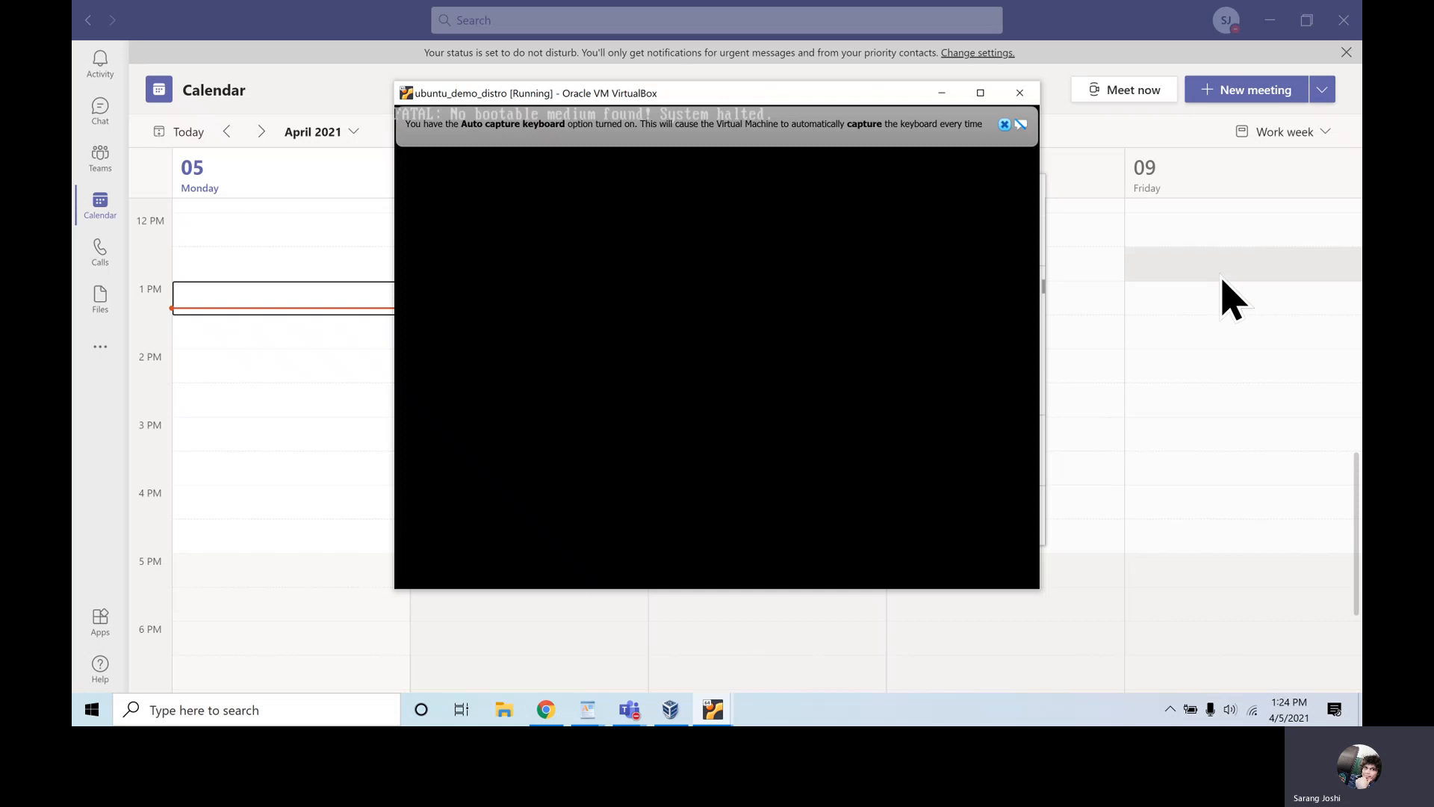
- Minimize the Teams calendar window behind the virtual machine to clear the background
left_click(1279, 24)
left_click(1274, 9)
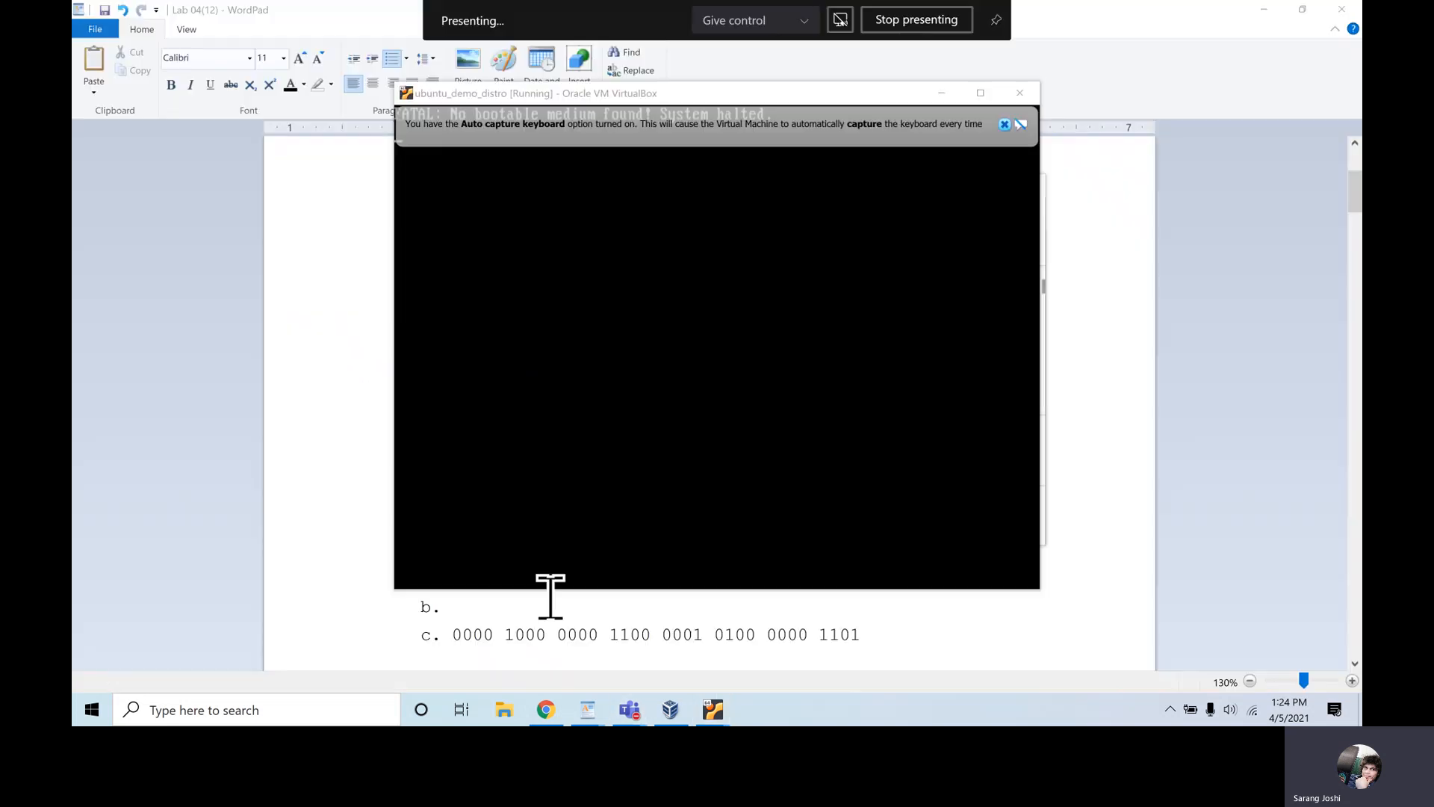
- Minimize the WordPad window, allow ubuntu_demo_distro to capture the mouse and keyboard, and dismiss its auto-capture notice
left_click(1268, 10)
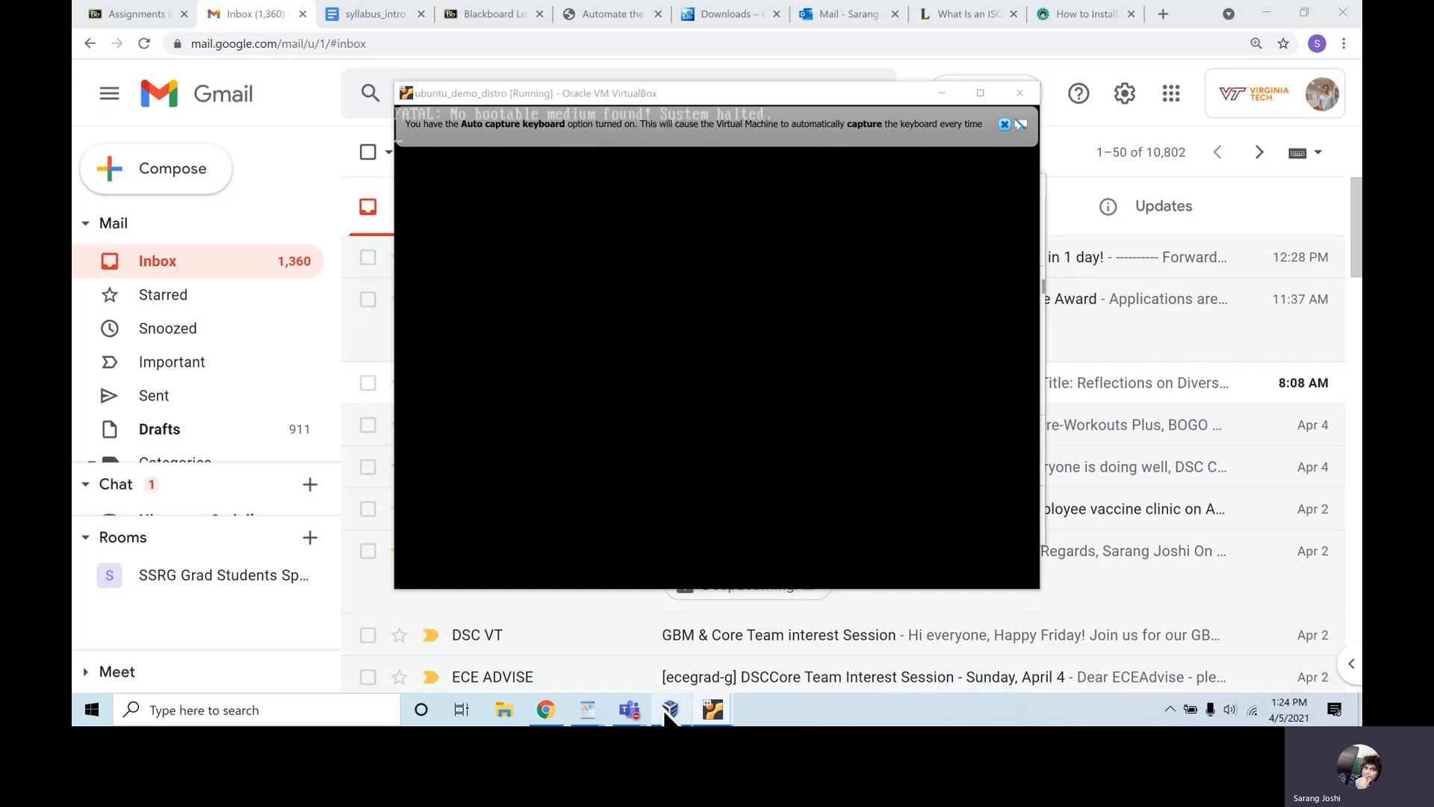
left_click(671, 710)
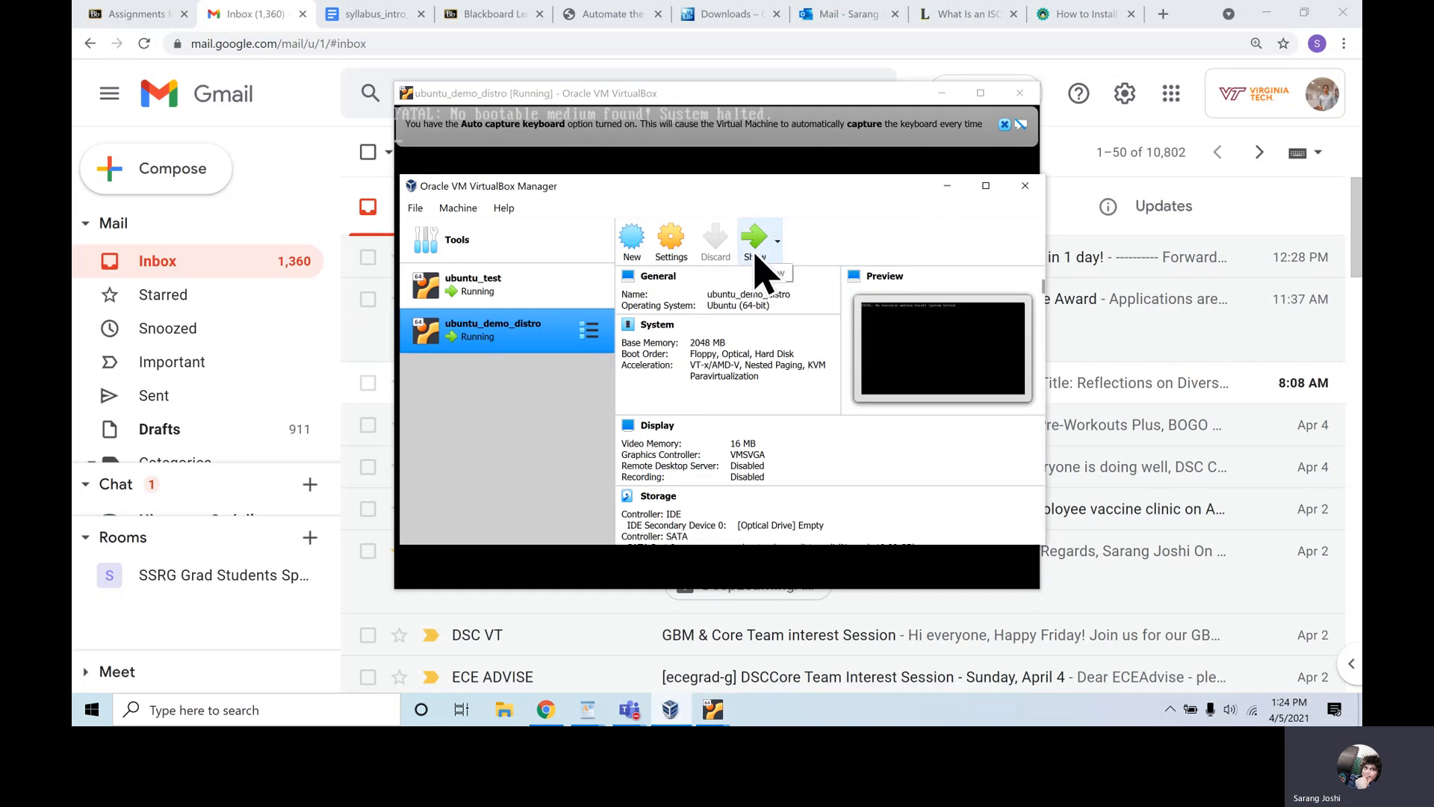
left_click(781, 585)
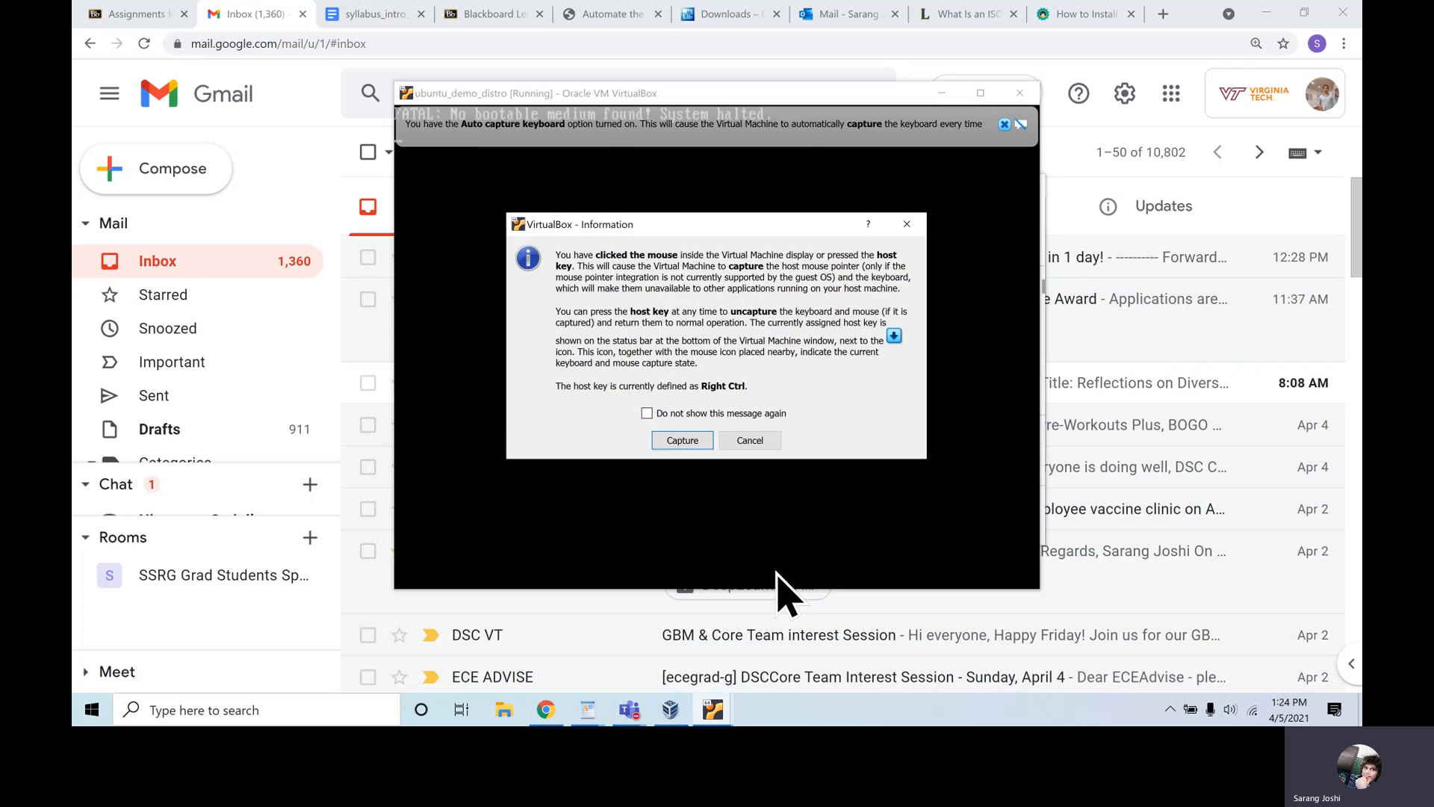
left_click(679, 441)
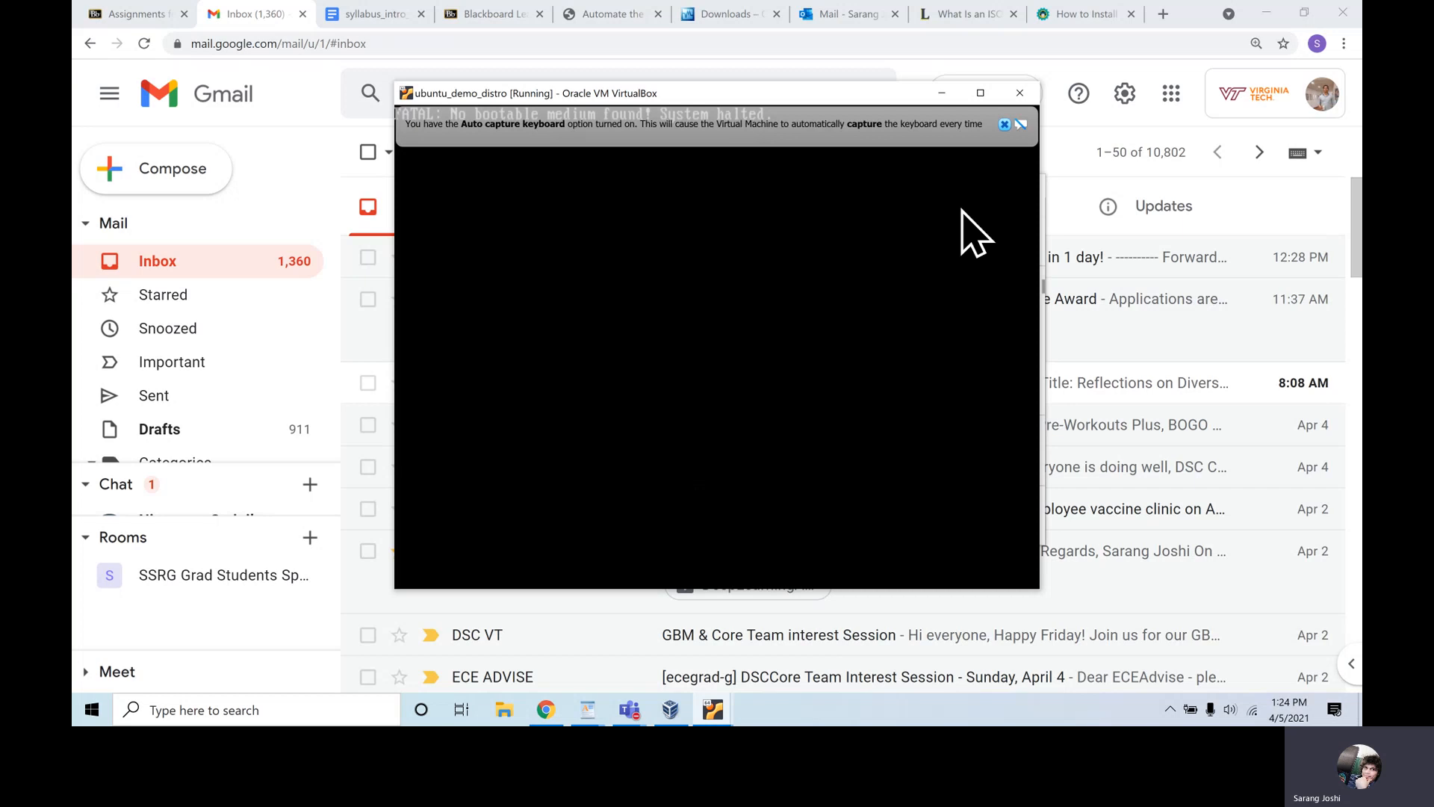
left_click(1005, 124)
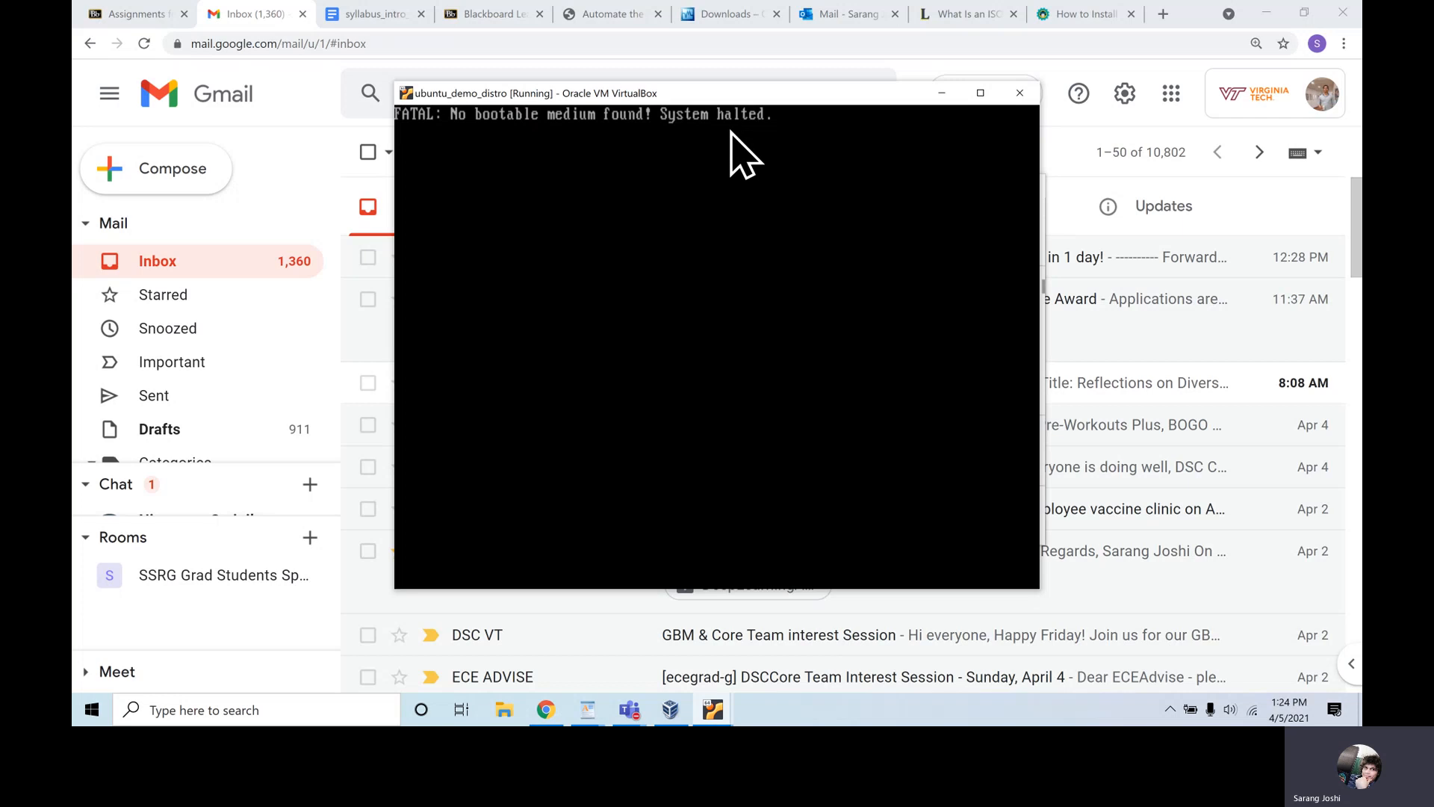
- Power off ubuntu_demo_distro, start it again and decline the switch to scaled mode
left_click(1020, 93)
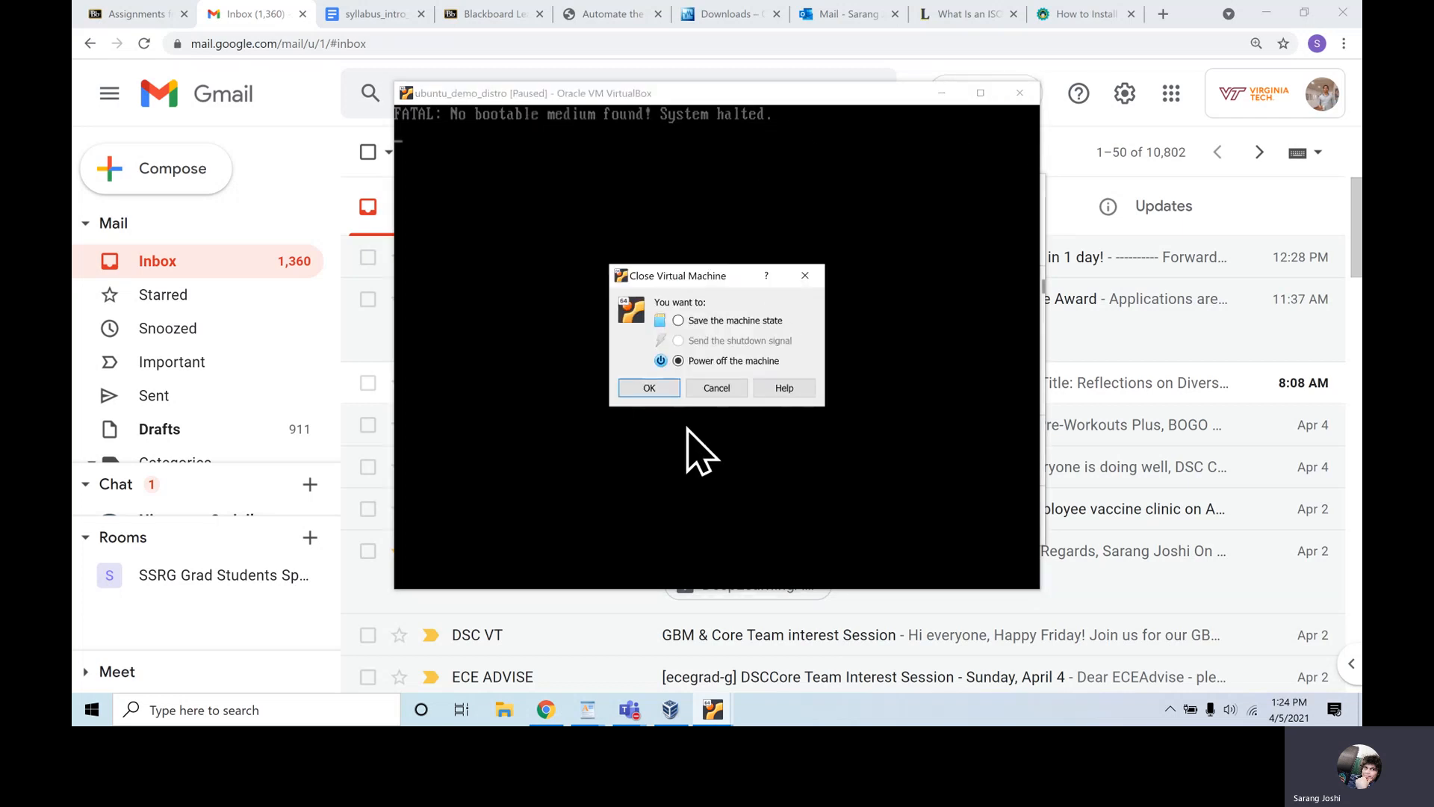
left_click(647, 387)
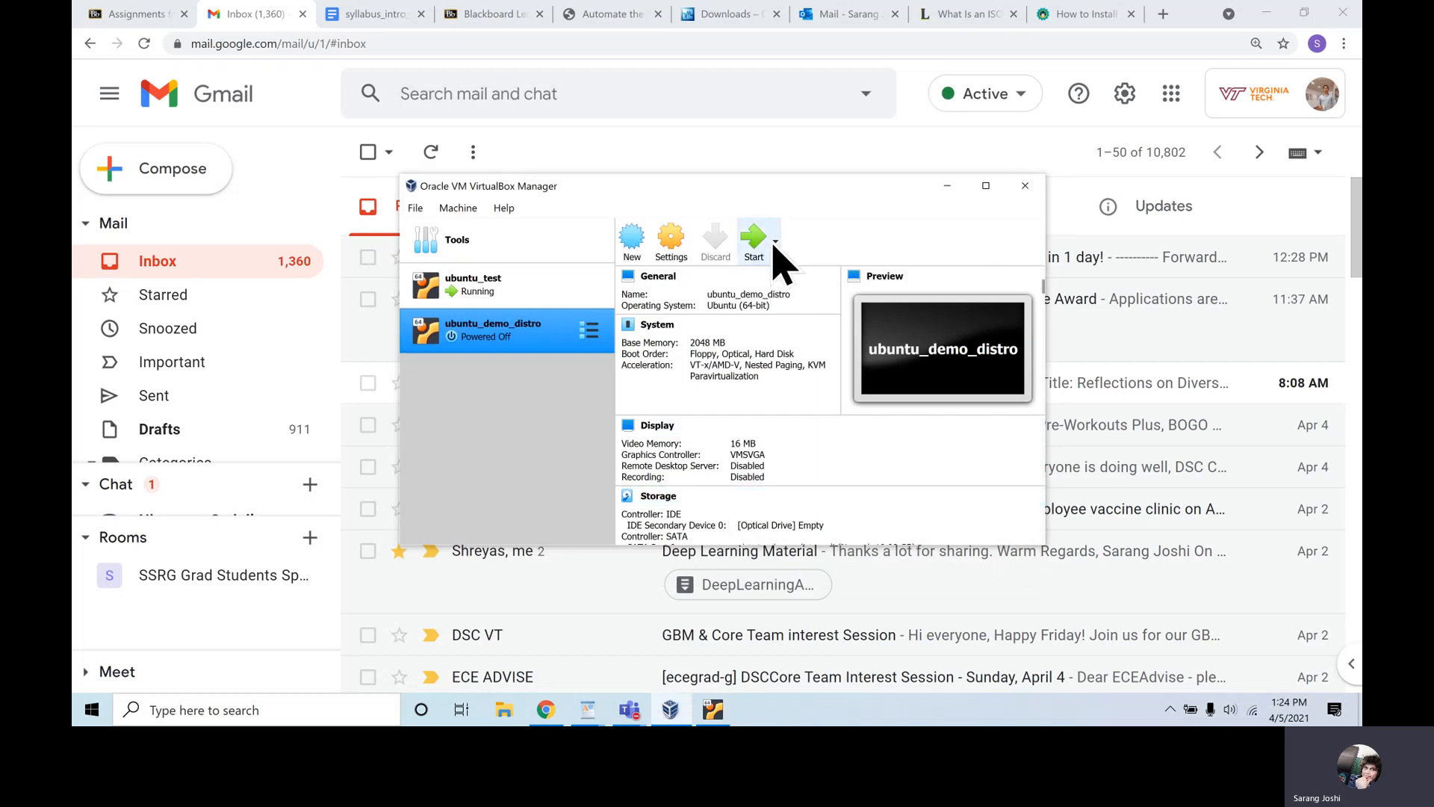
left_click(754, 240)
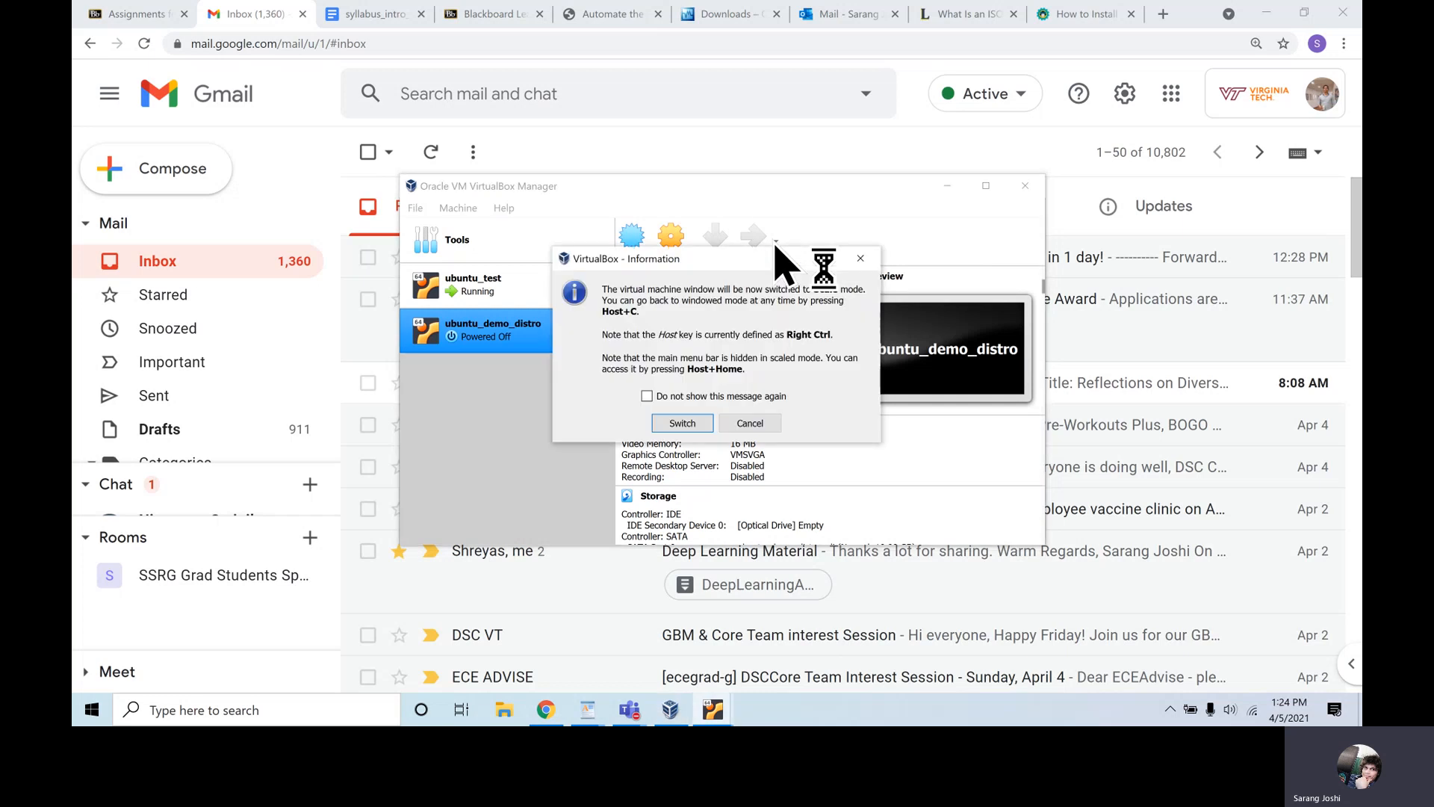
left_click(777, 428)
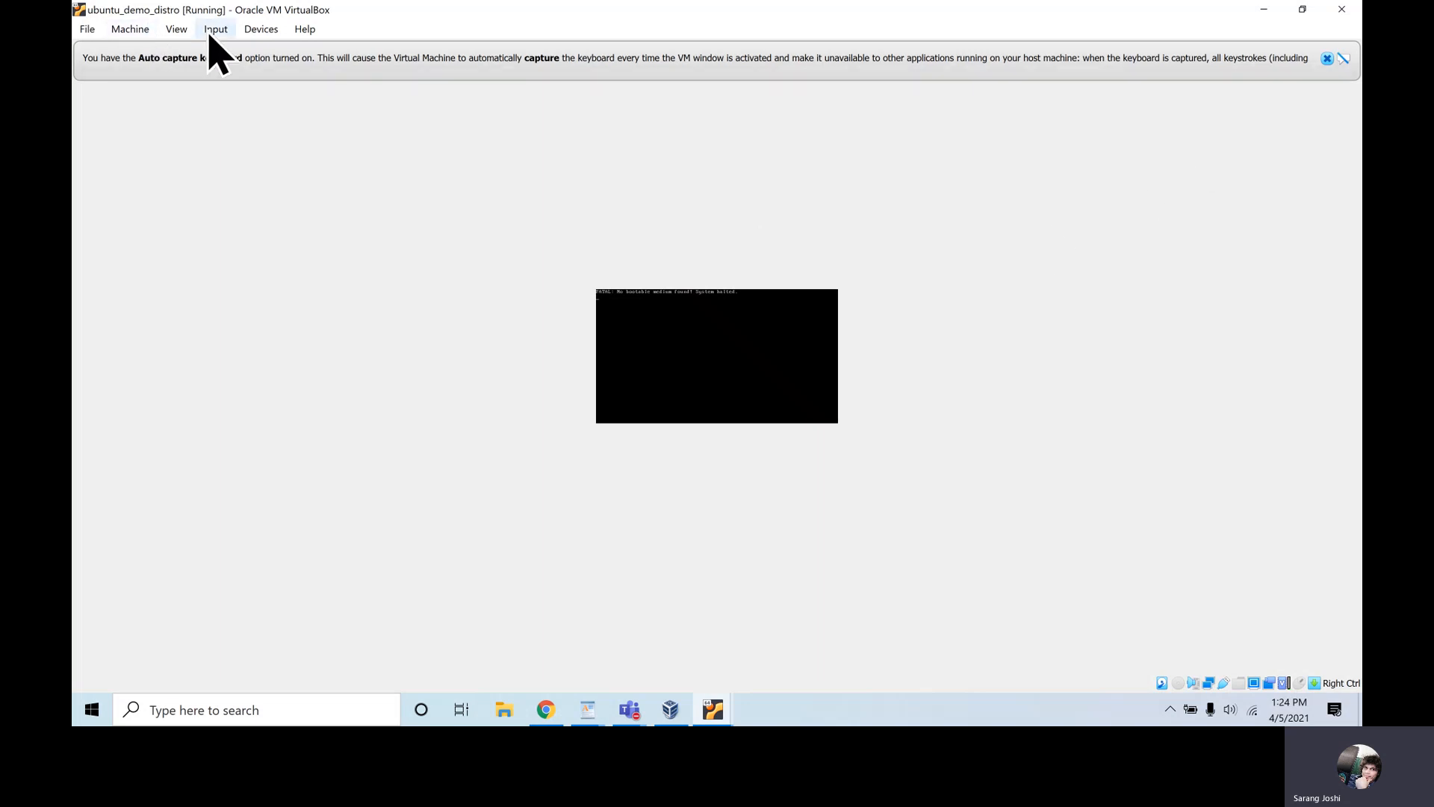
- Switch the running ubuntu_demo_distro display to Scaled Mode and dismiss the auto-capture keyboard notice
left_click(130, 31)
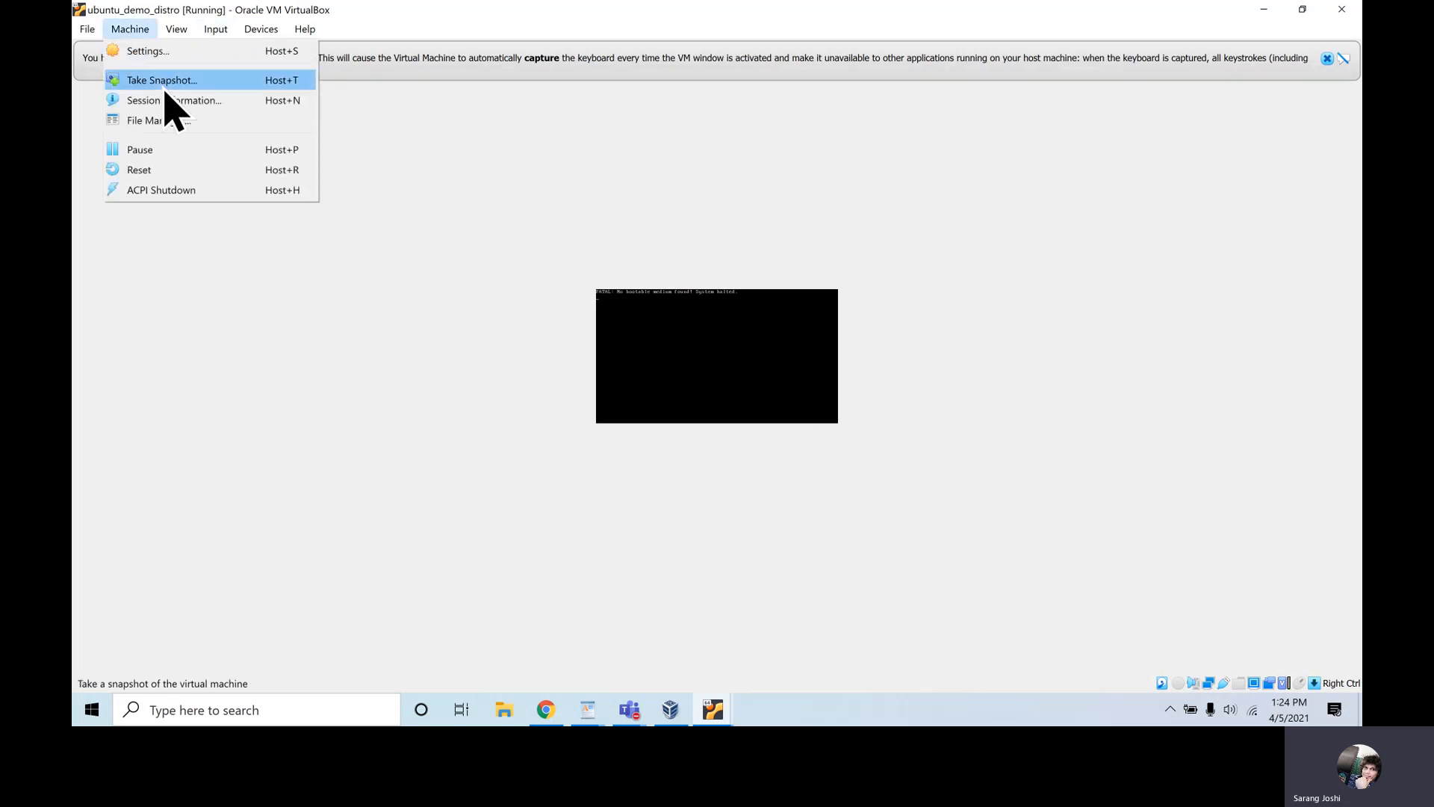
mouse_move(239, 35)
mouse_move(172, 33)
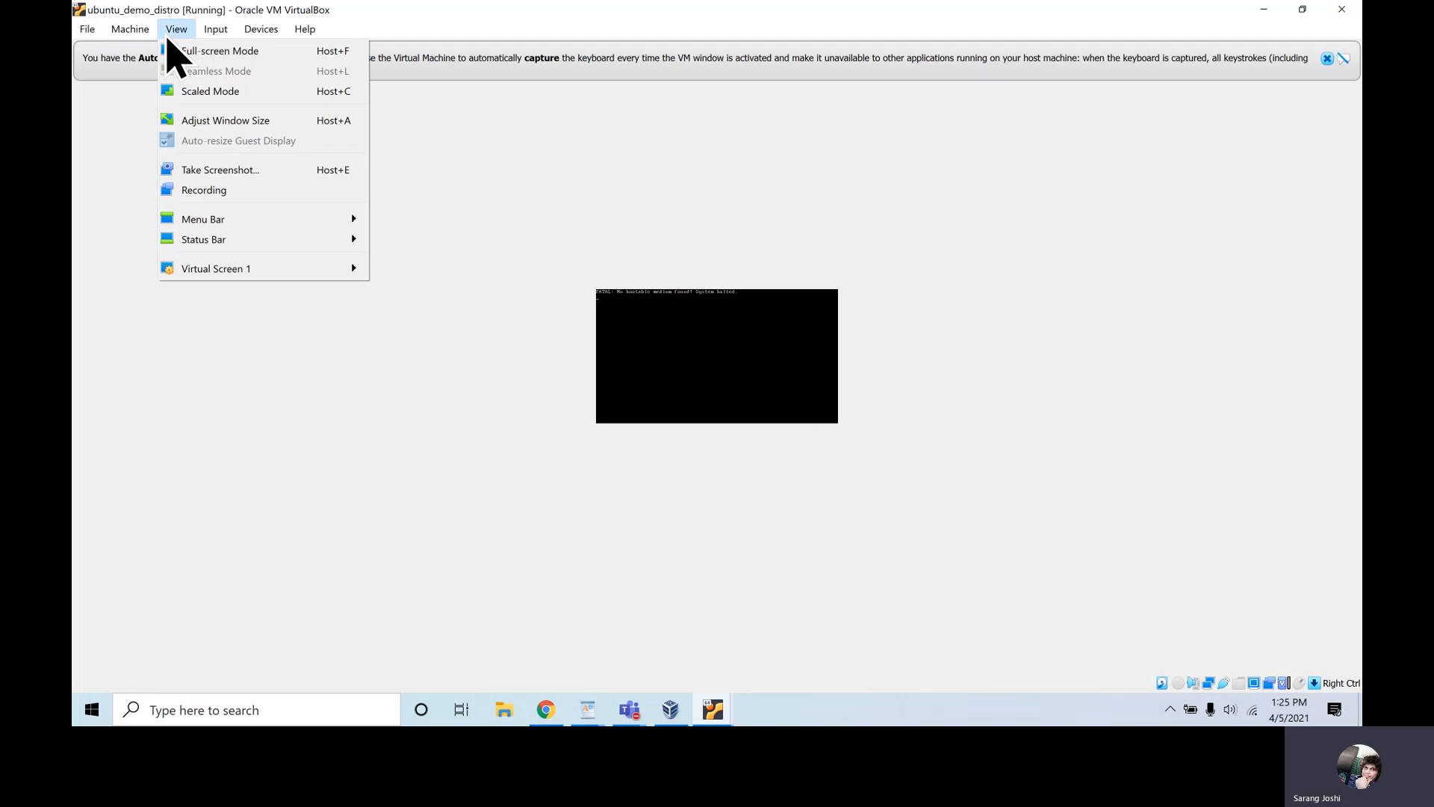
left_click(217, 99)
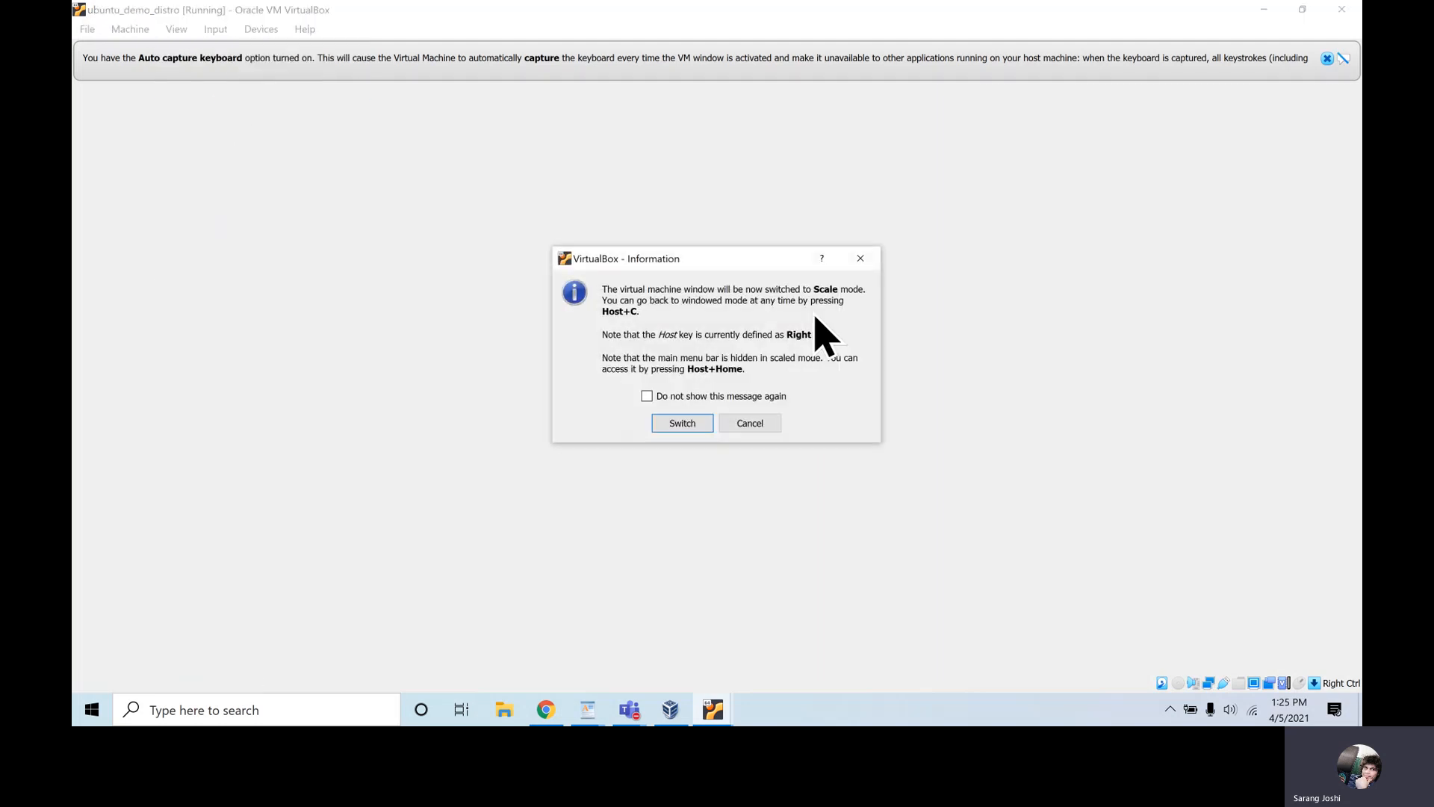
left_click(679, 422)
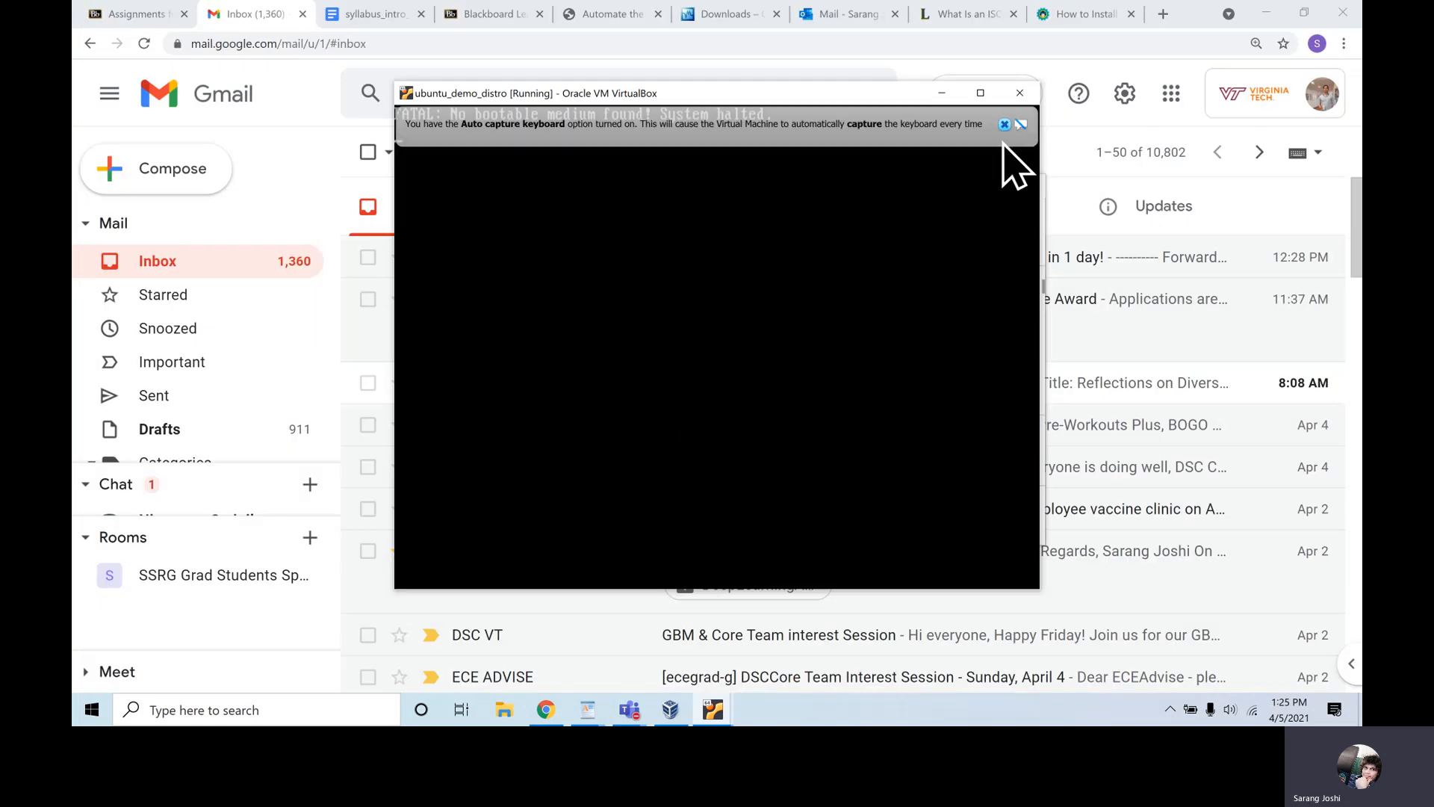
left_click(1005, 125)
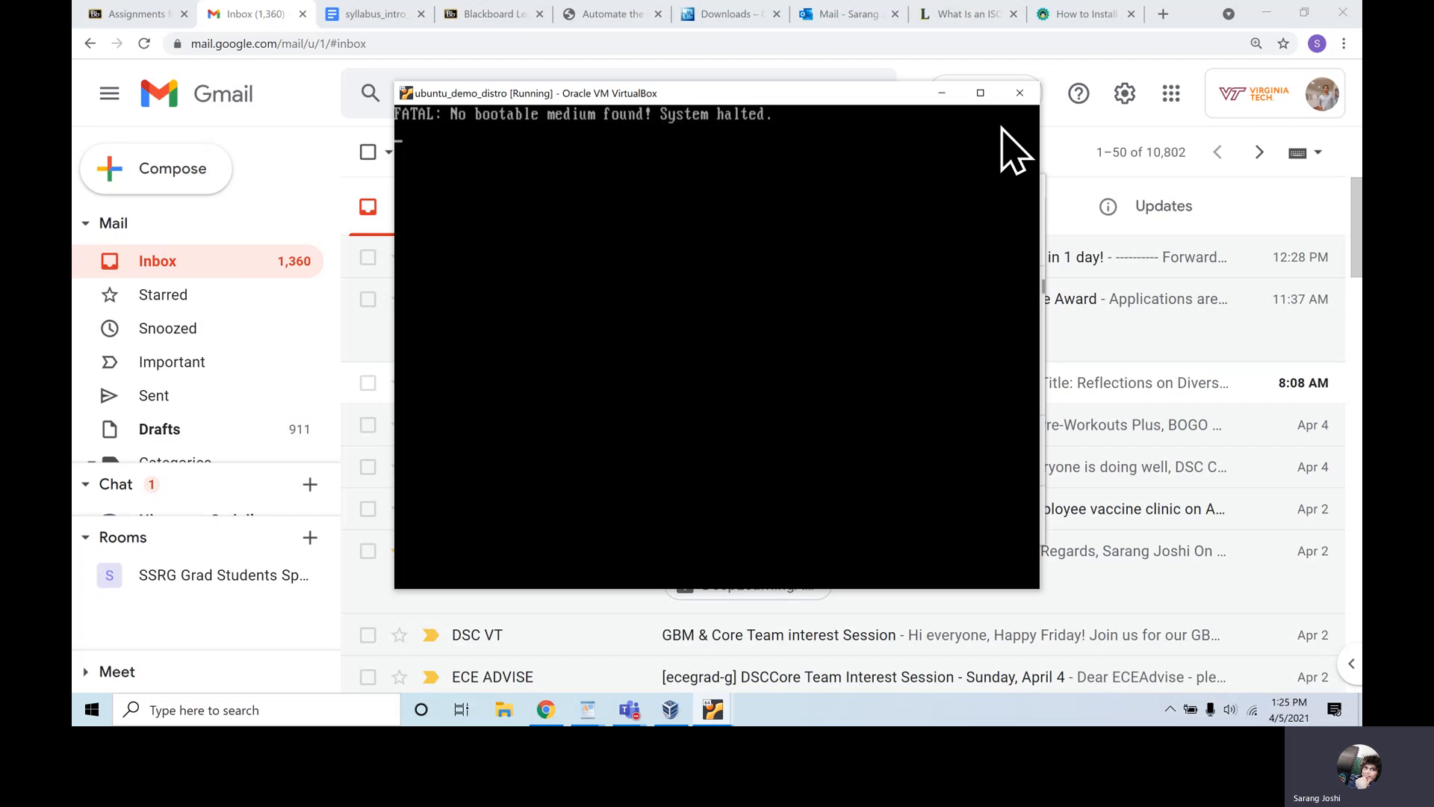
- Reset the running ubuntu_demo_distro machine from VirtualBox Manager
left_click(717, 713)
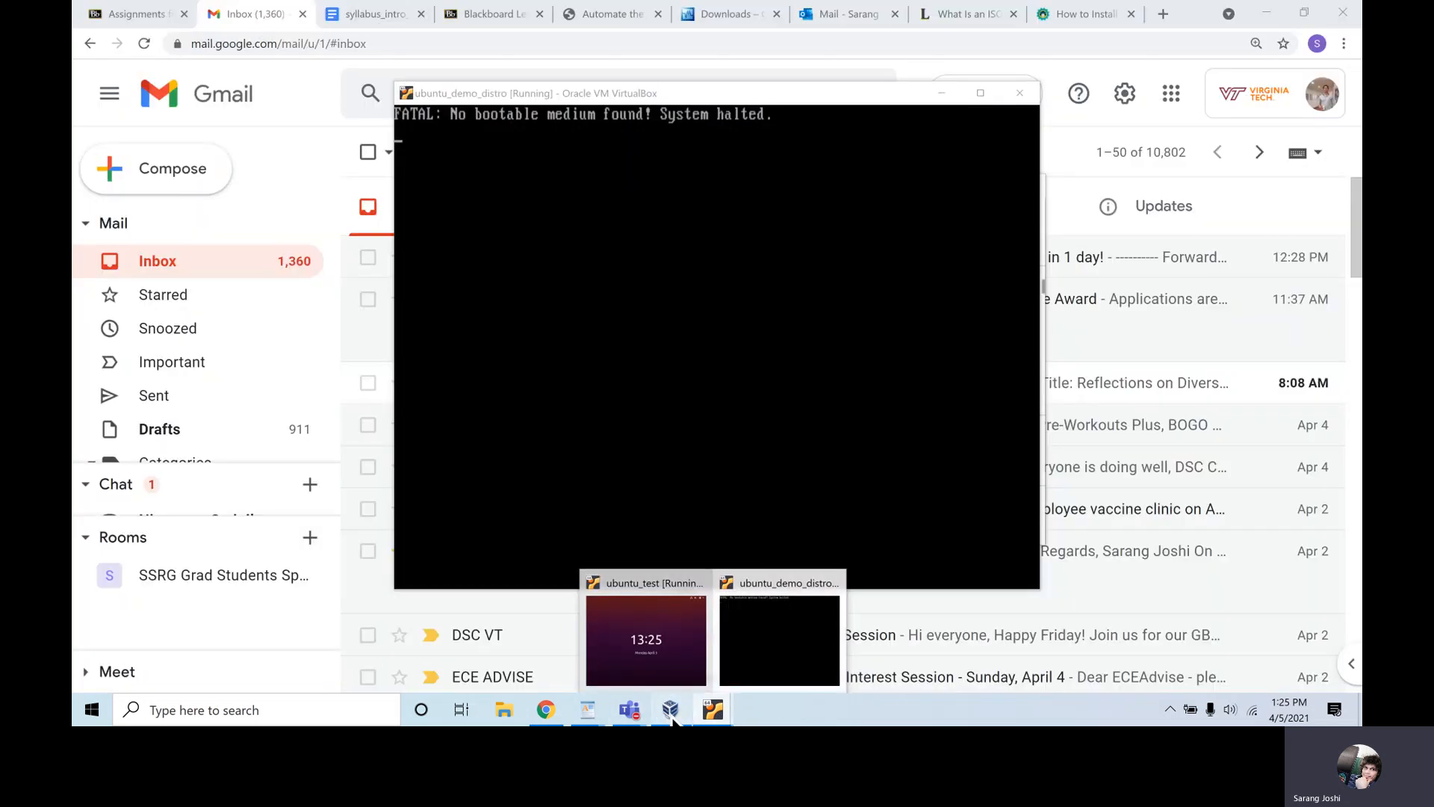
left_click(671, 709)
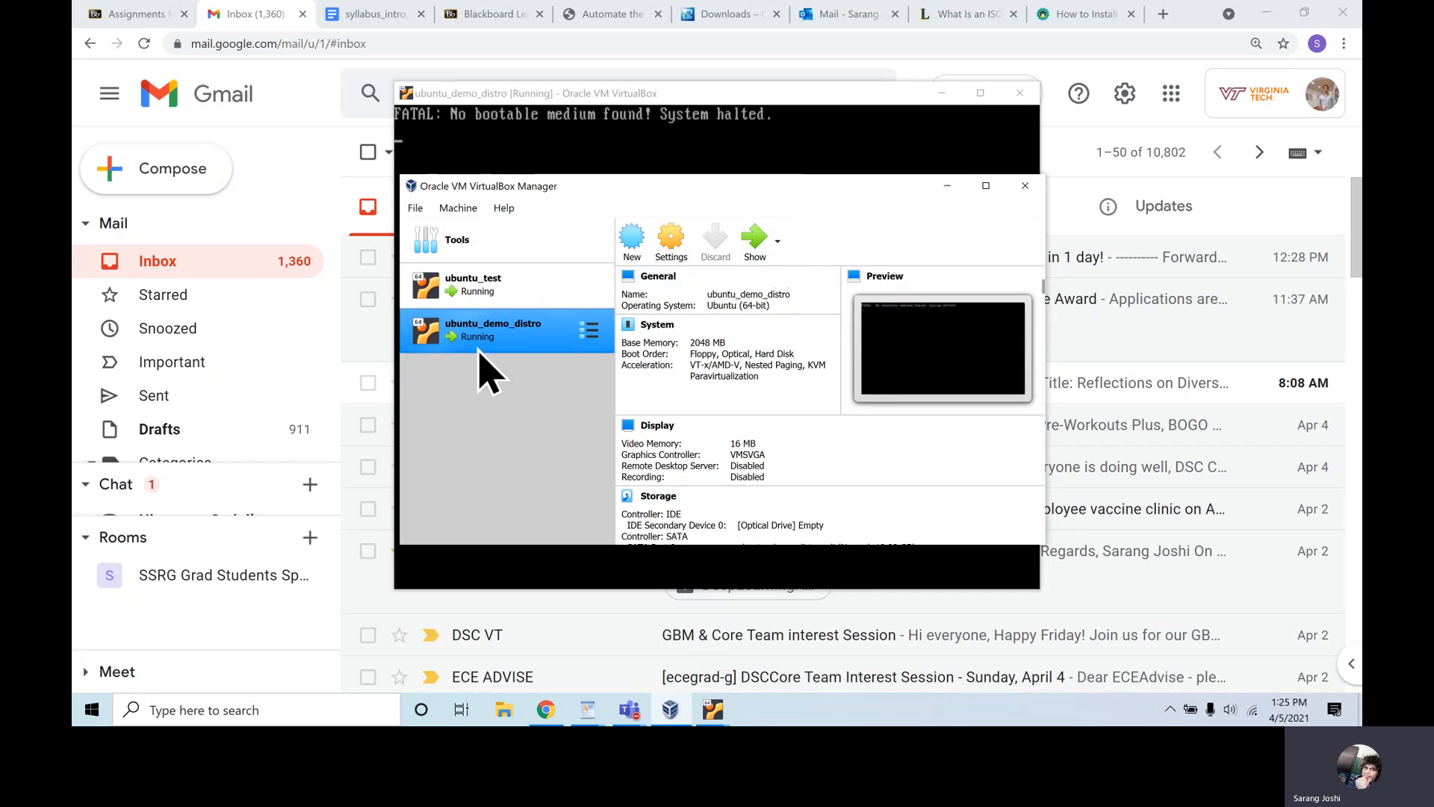
right_click(503, 337)
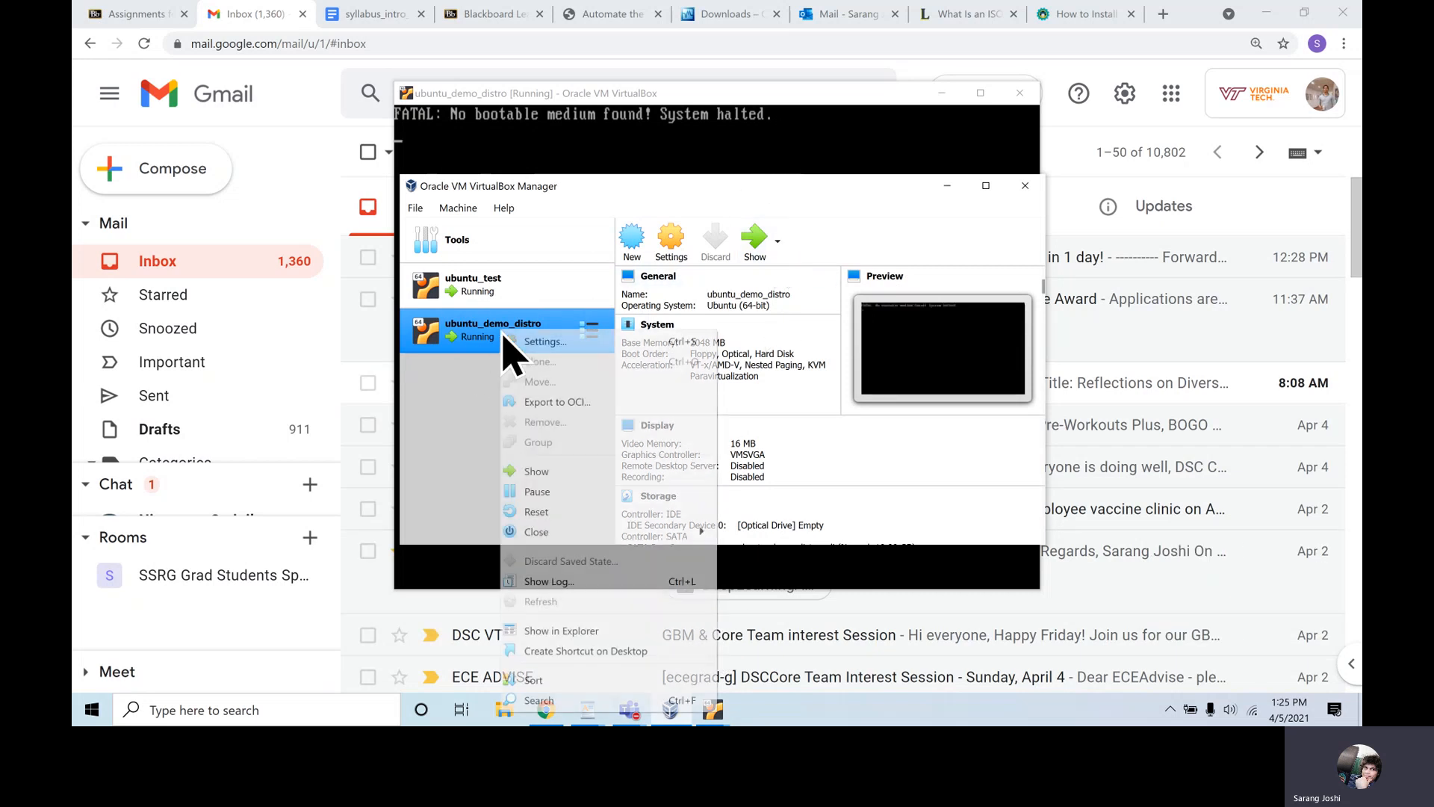
left_click(559, 511)
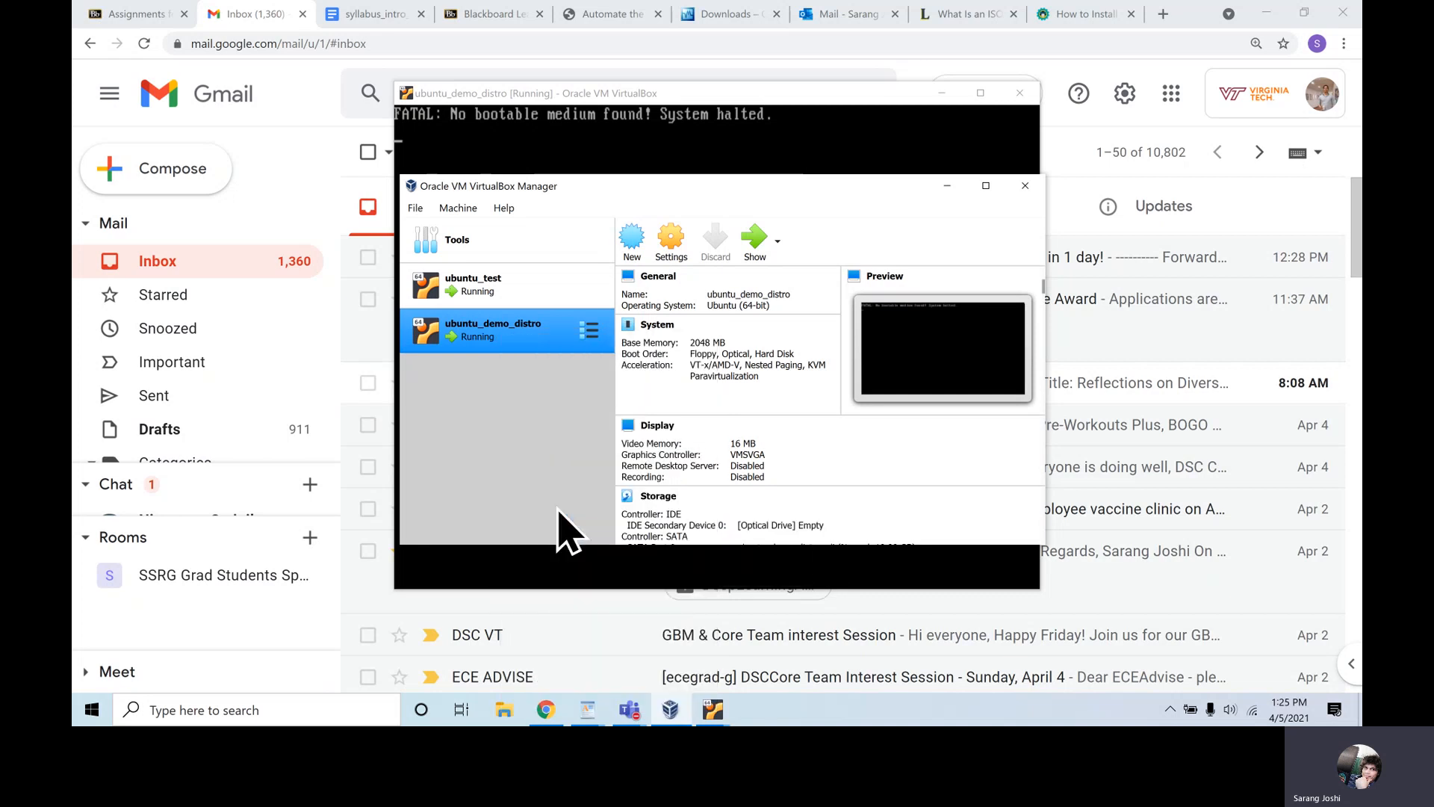
left_click(682, 429)
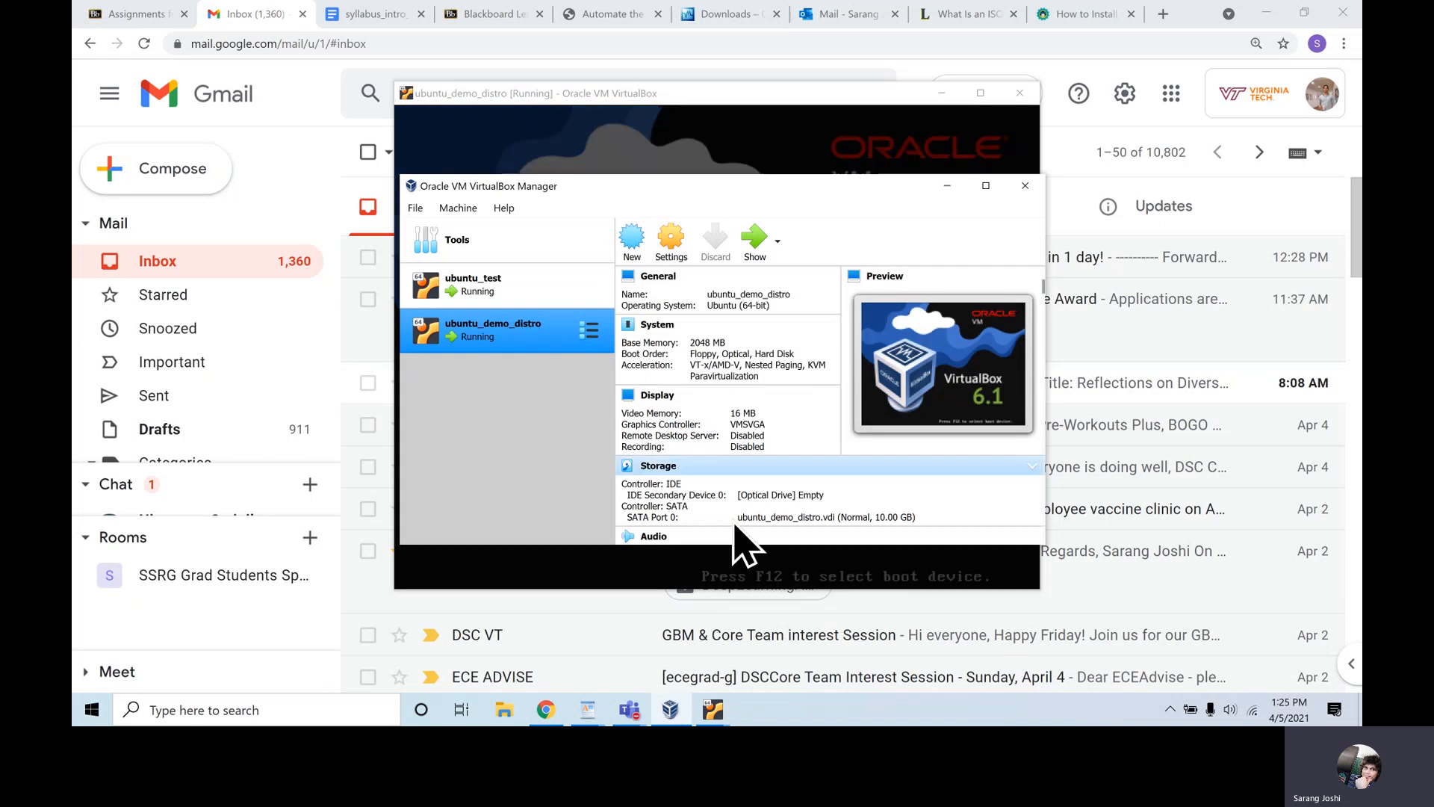
- Decline mouse capture in the ubuntu_demo_distro window and power off the machine
left_click(756, 577)
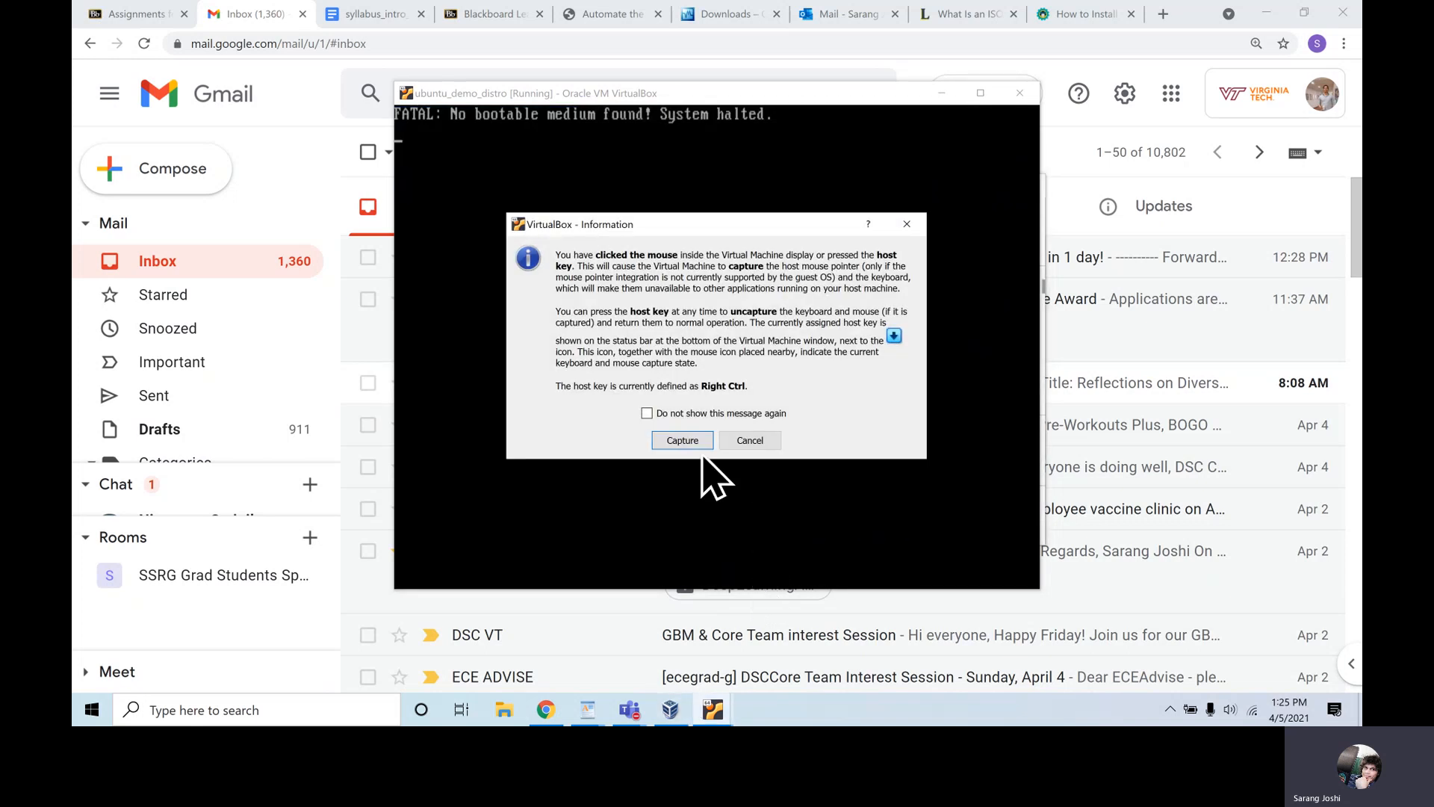
left_click(738, 443)
left_click(1019, 94)
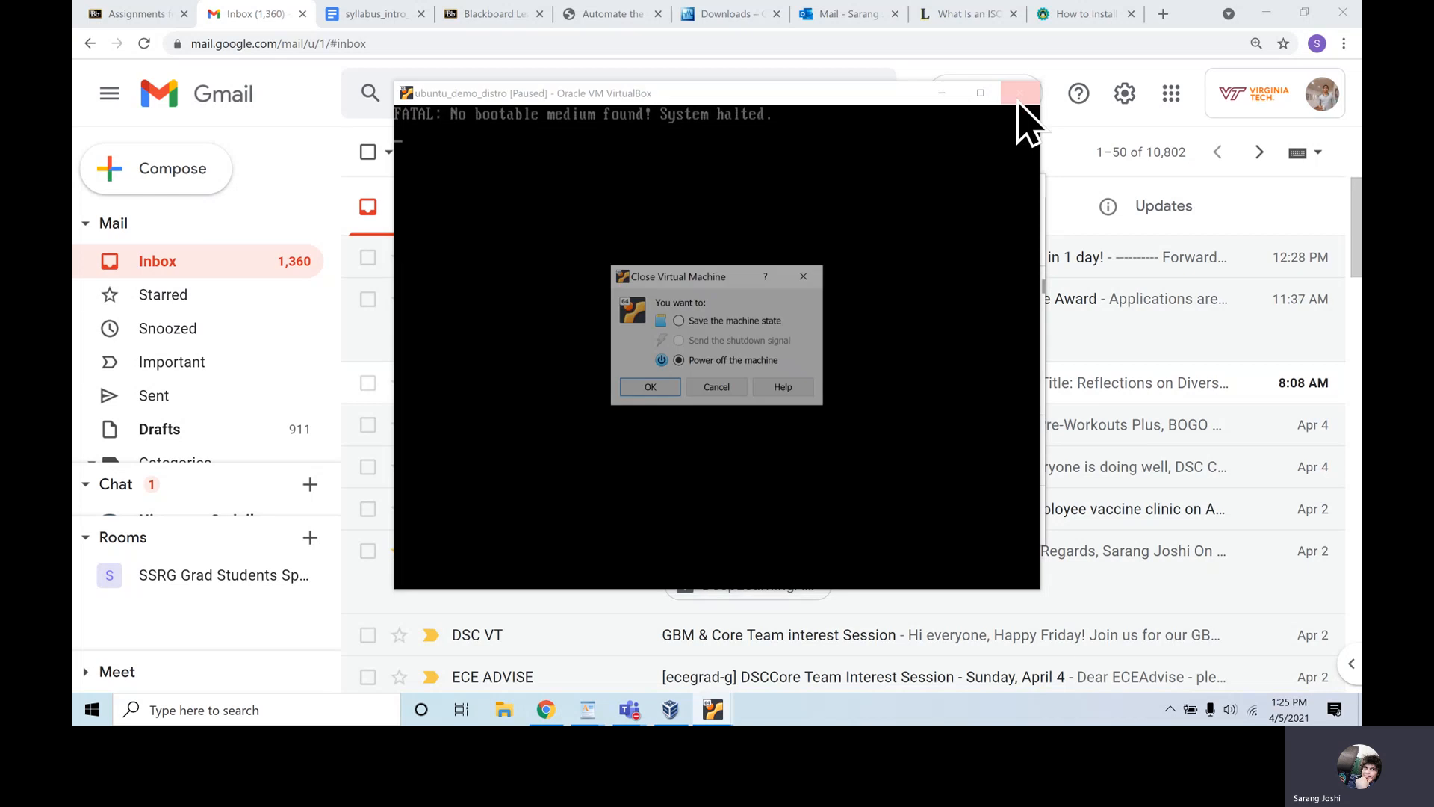
left_click(628, 392)
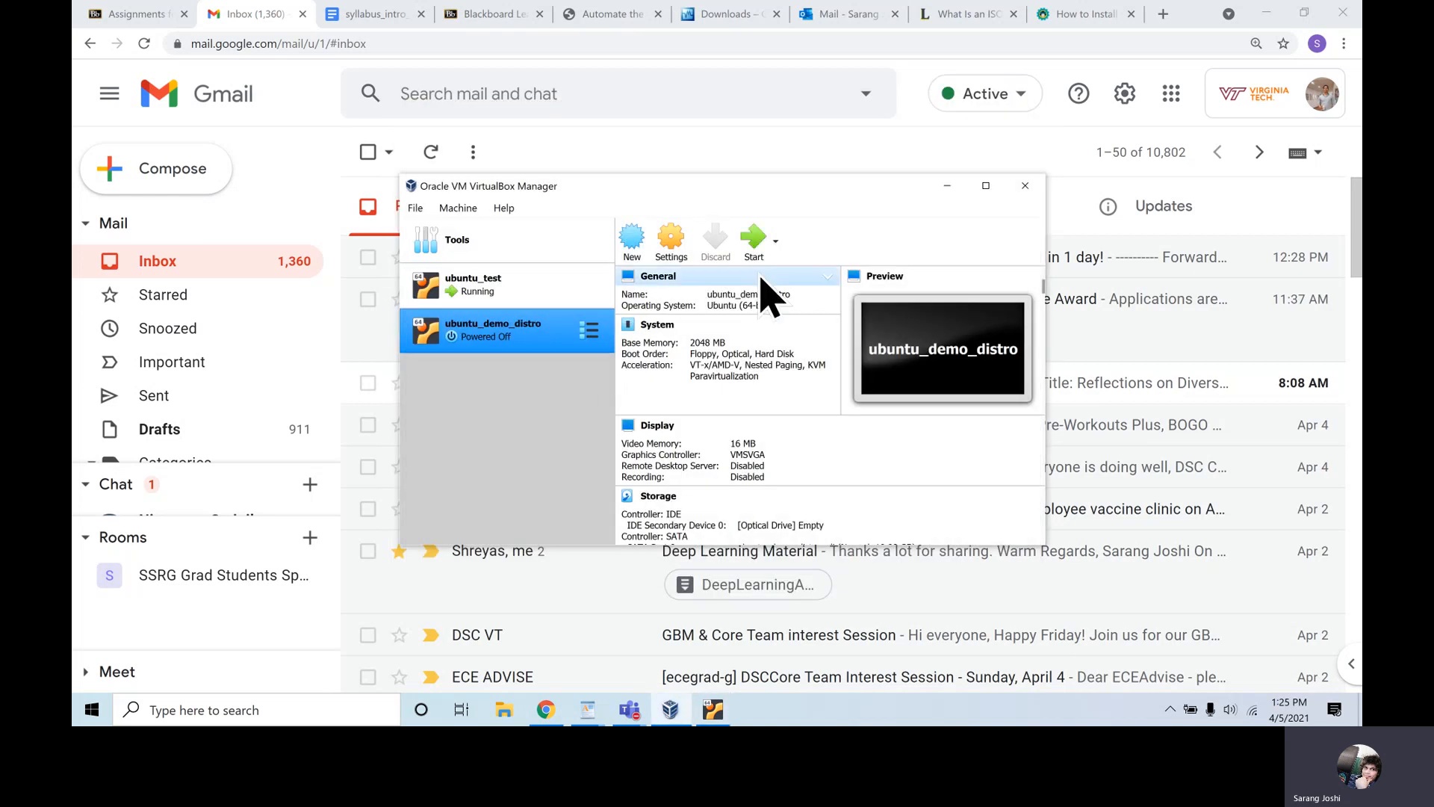
- Remove the ubuntu_demo_distro machine from VirtualBox and delete all its files
left_click(775, 241)
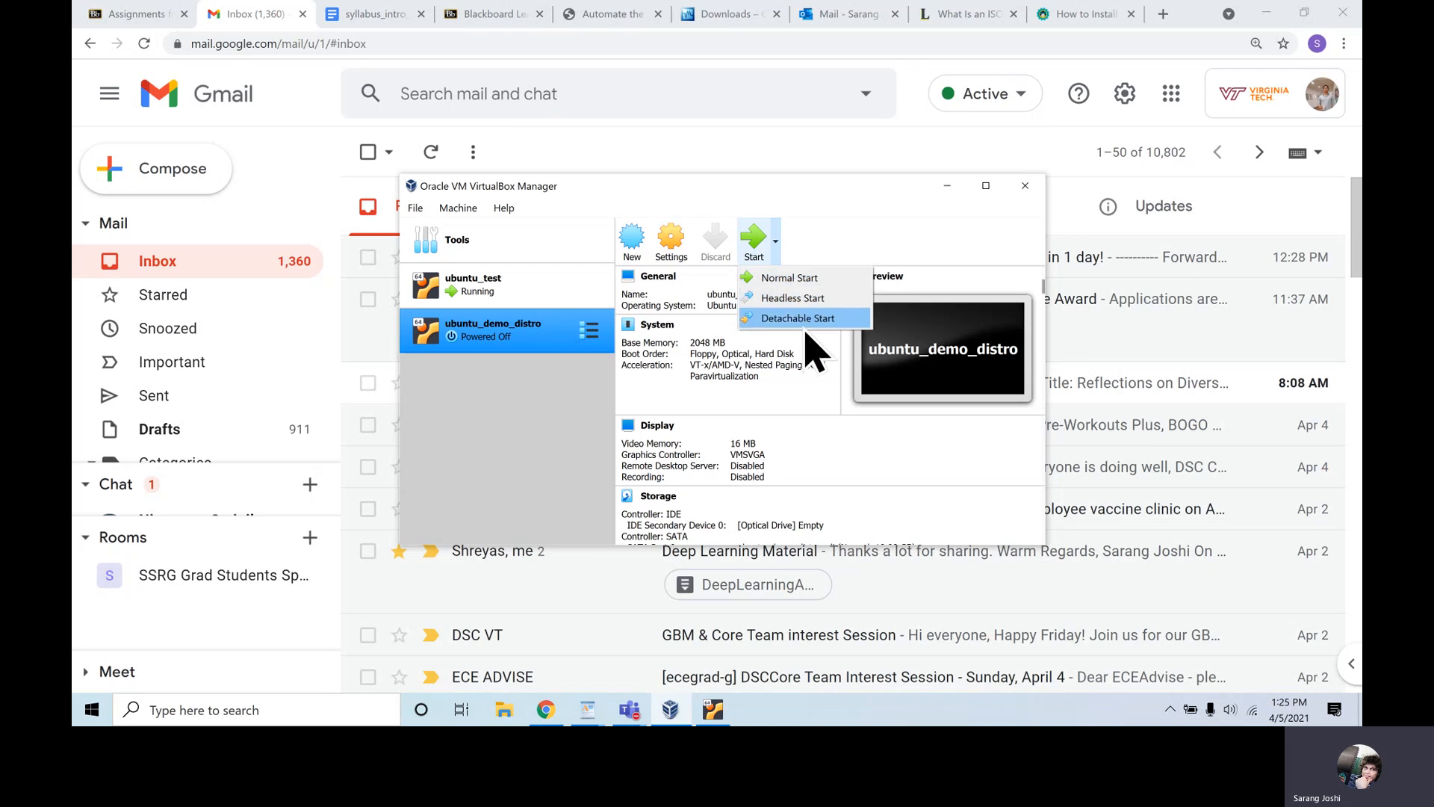
left_click(499, 475)
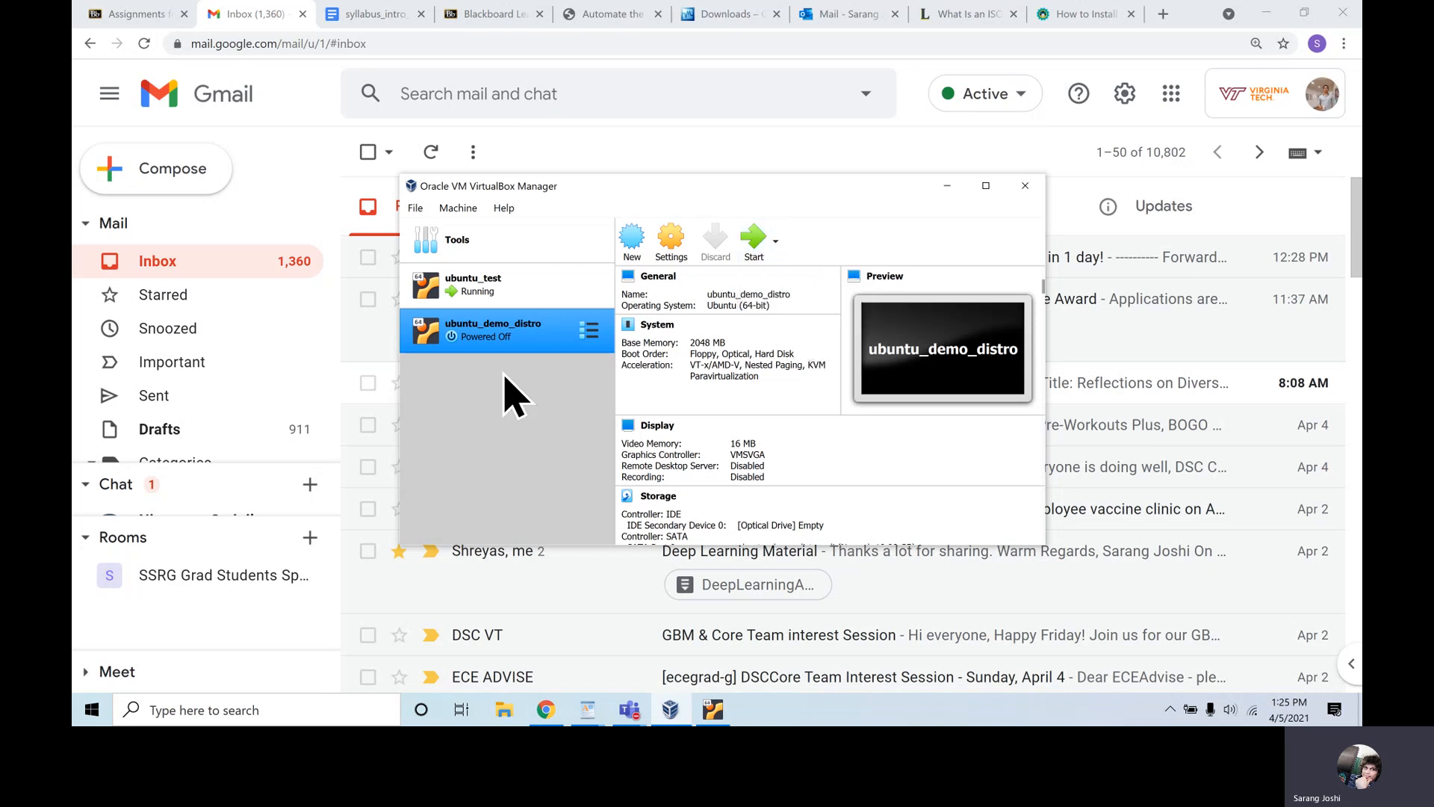
right_click(503, 335)
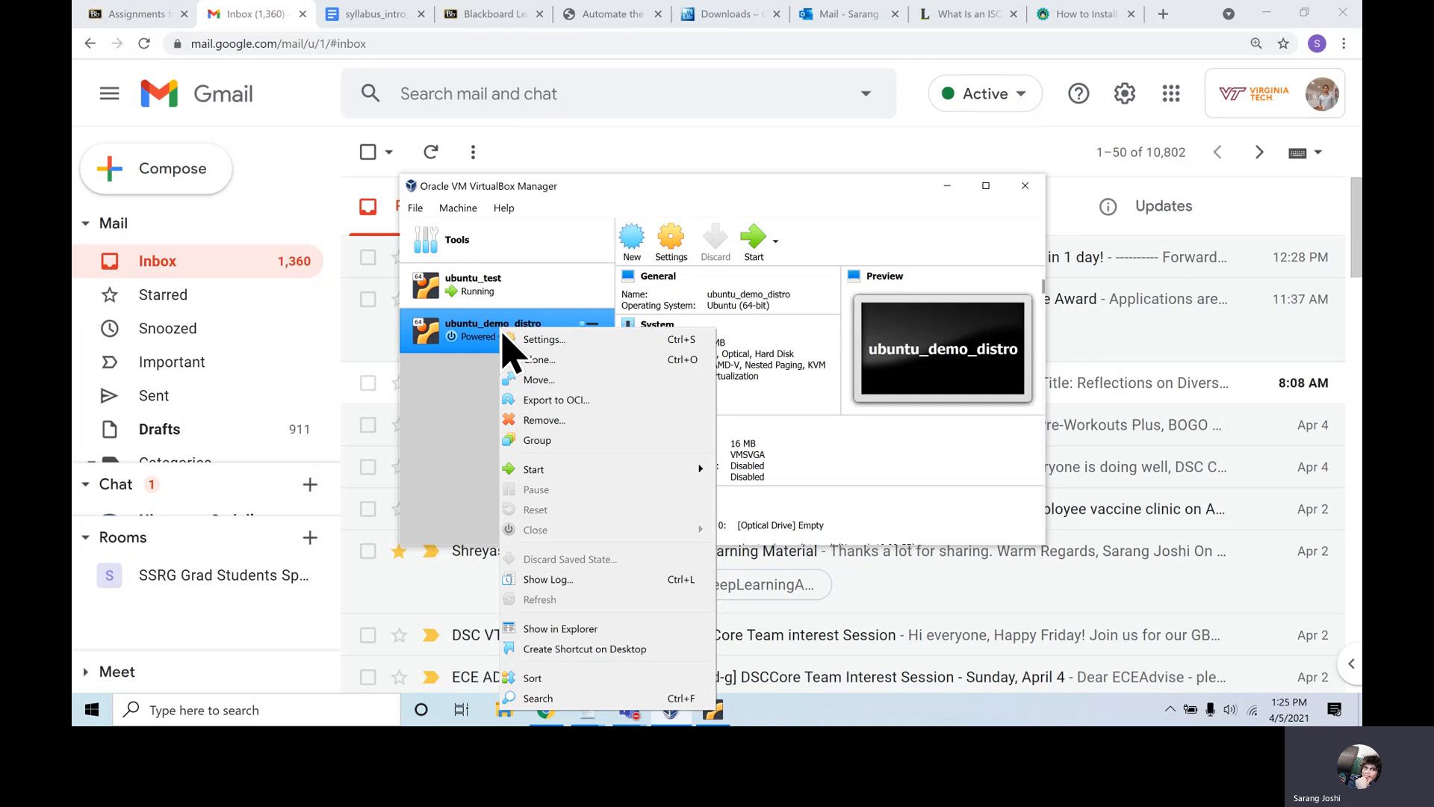
left_click(542, 420)
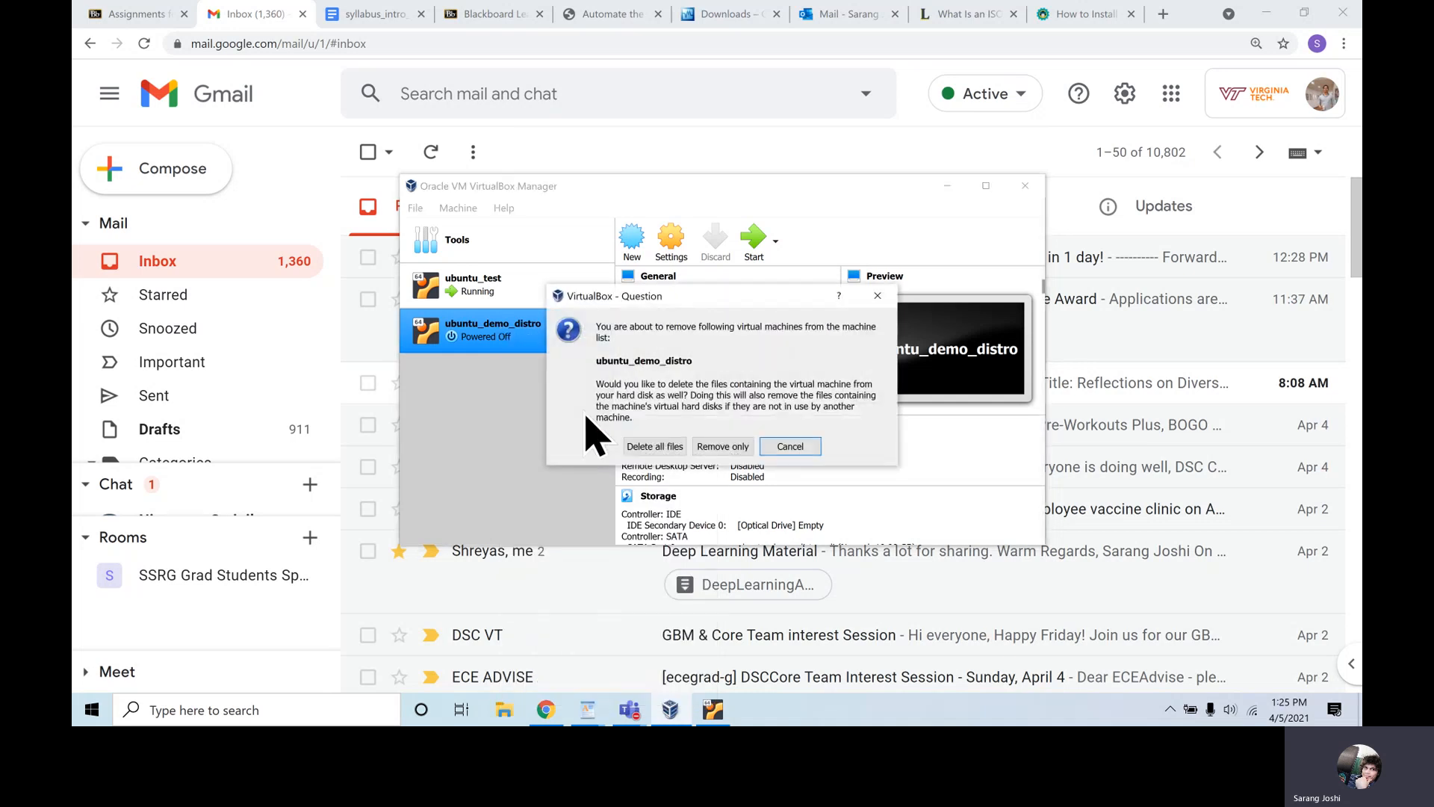
left_click(656, 450)
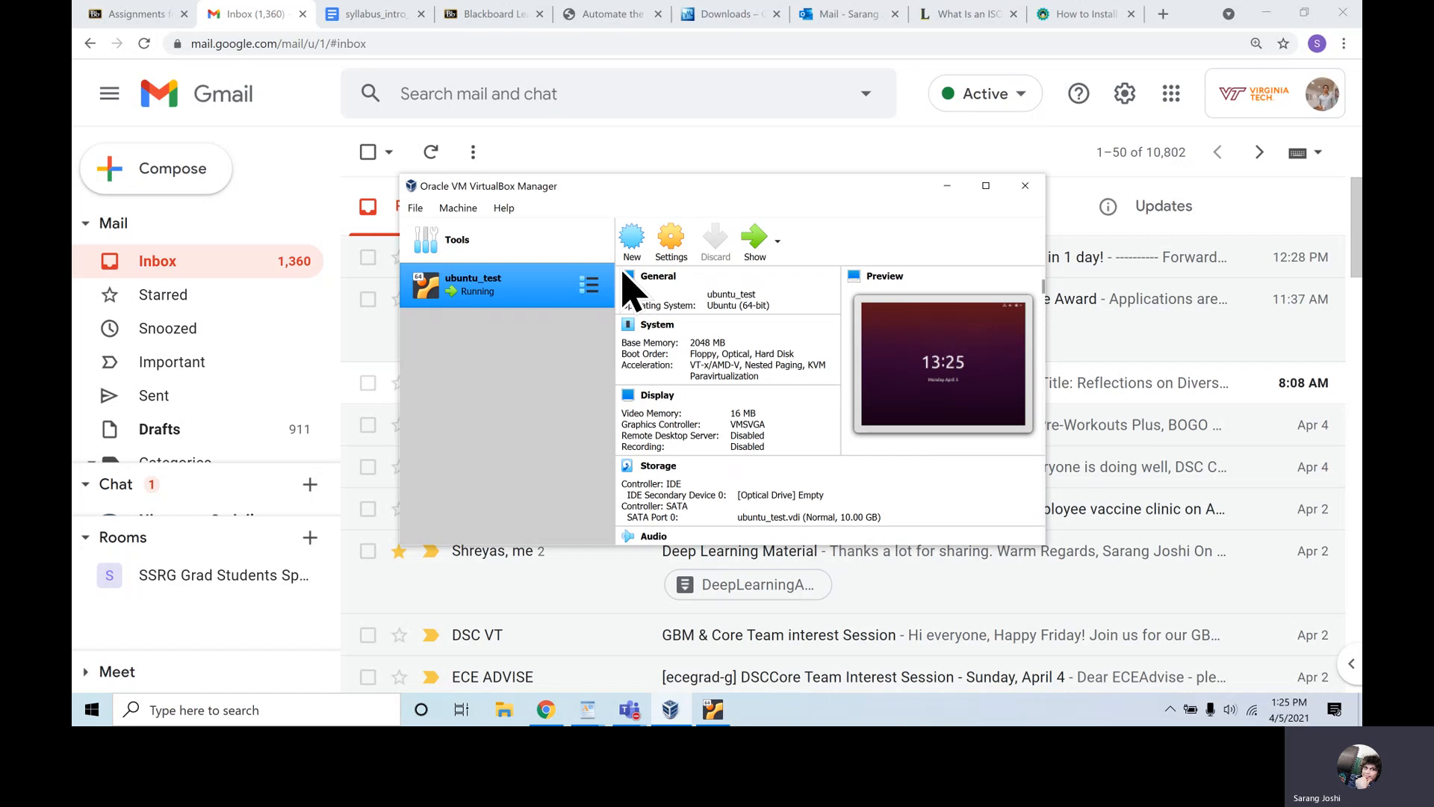
- Begin a new Linux Ubuntu (64-bit) virtual machine named ubuntu_attempt_2 with 2048 MB of memory
left_click(634, 247)
type("ubunt")
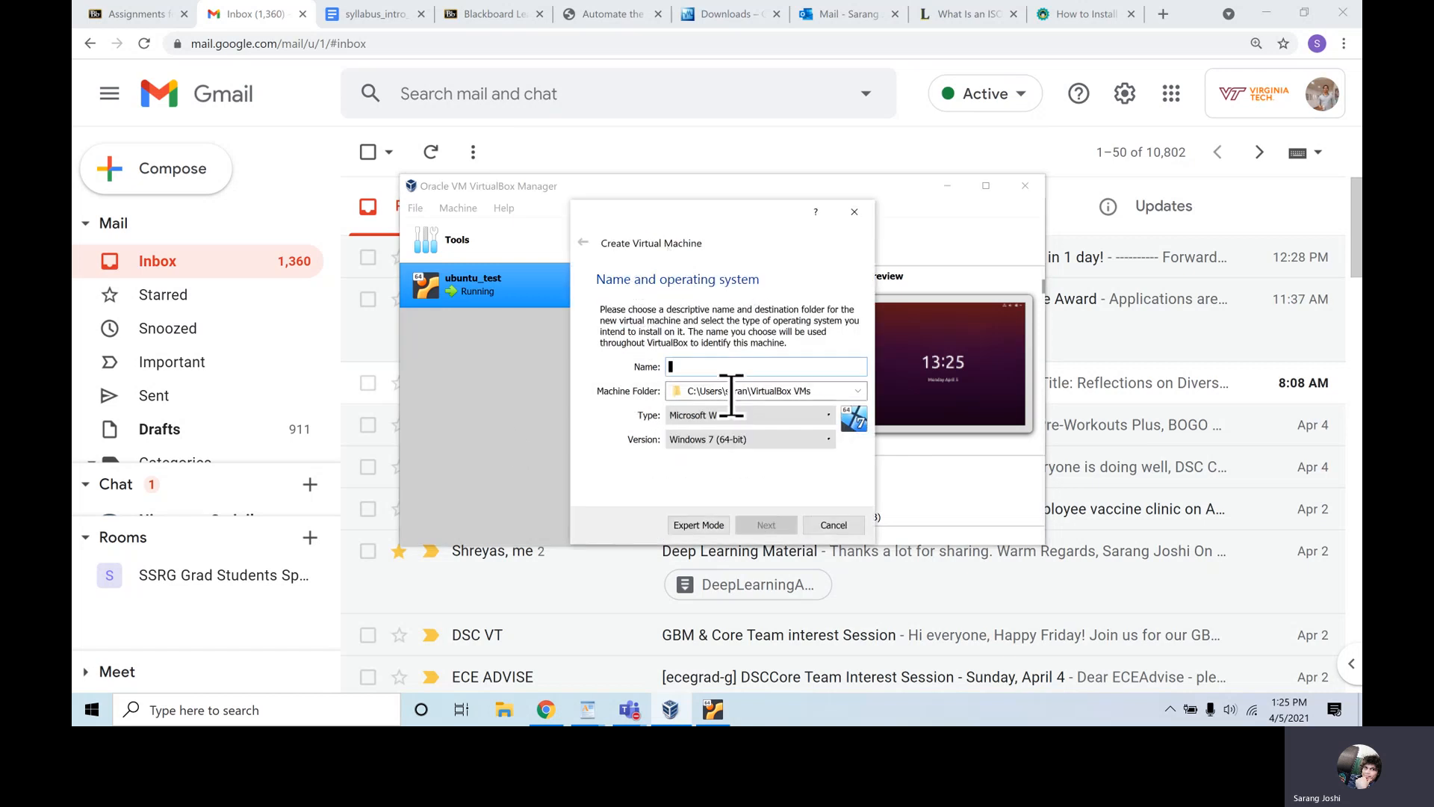
type("u")
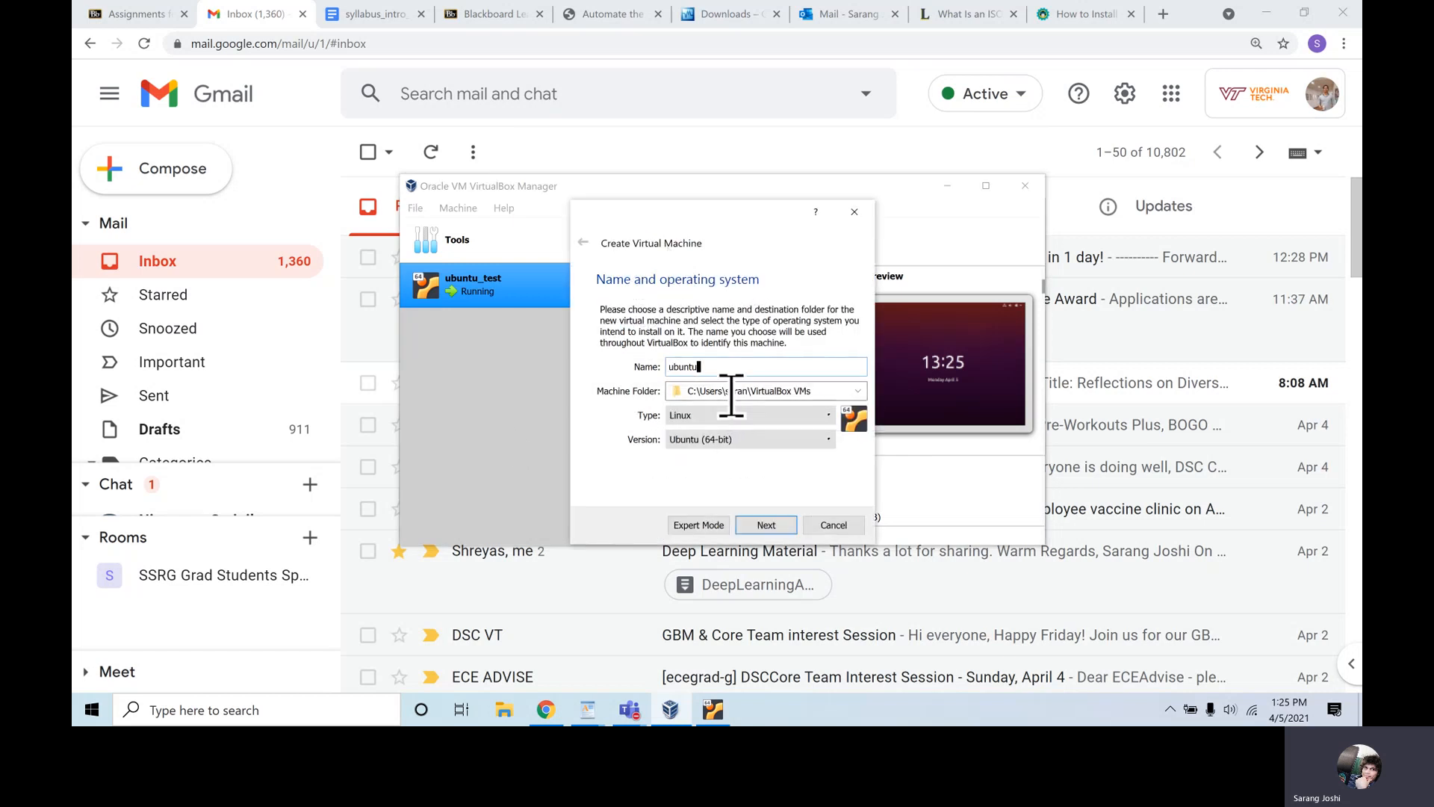
type("_attempt_2")
left_click(754, 530)
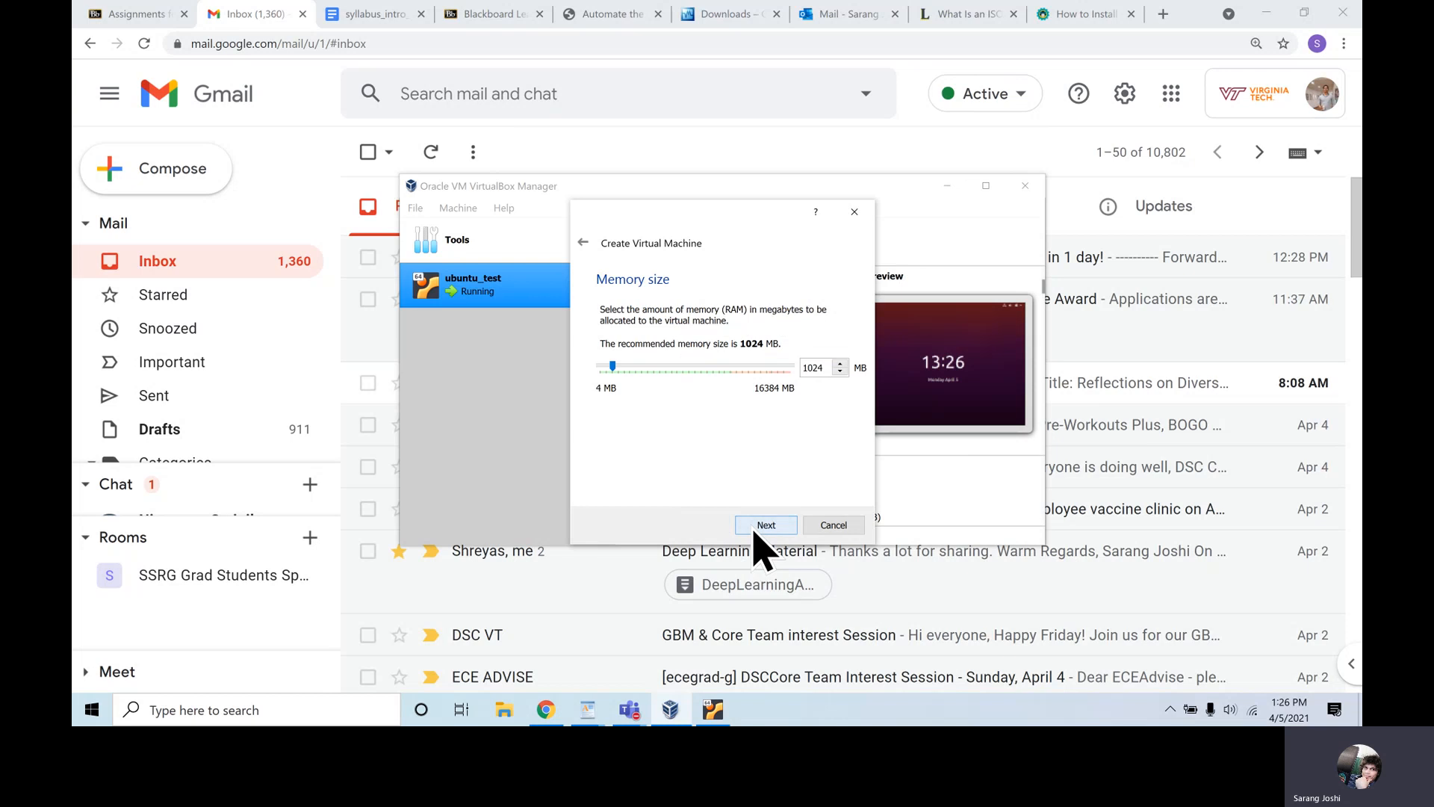
left_click_drag(609, 366, 624, 371)
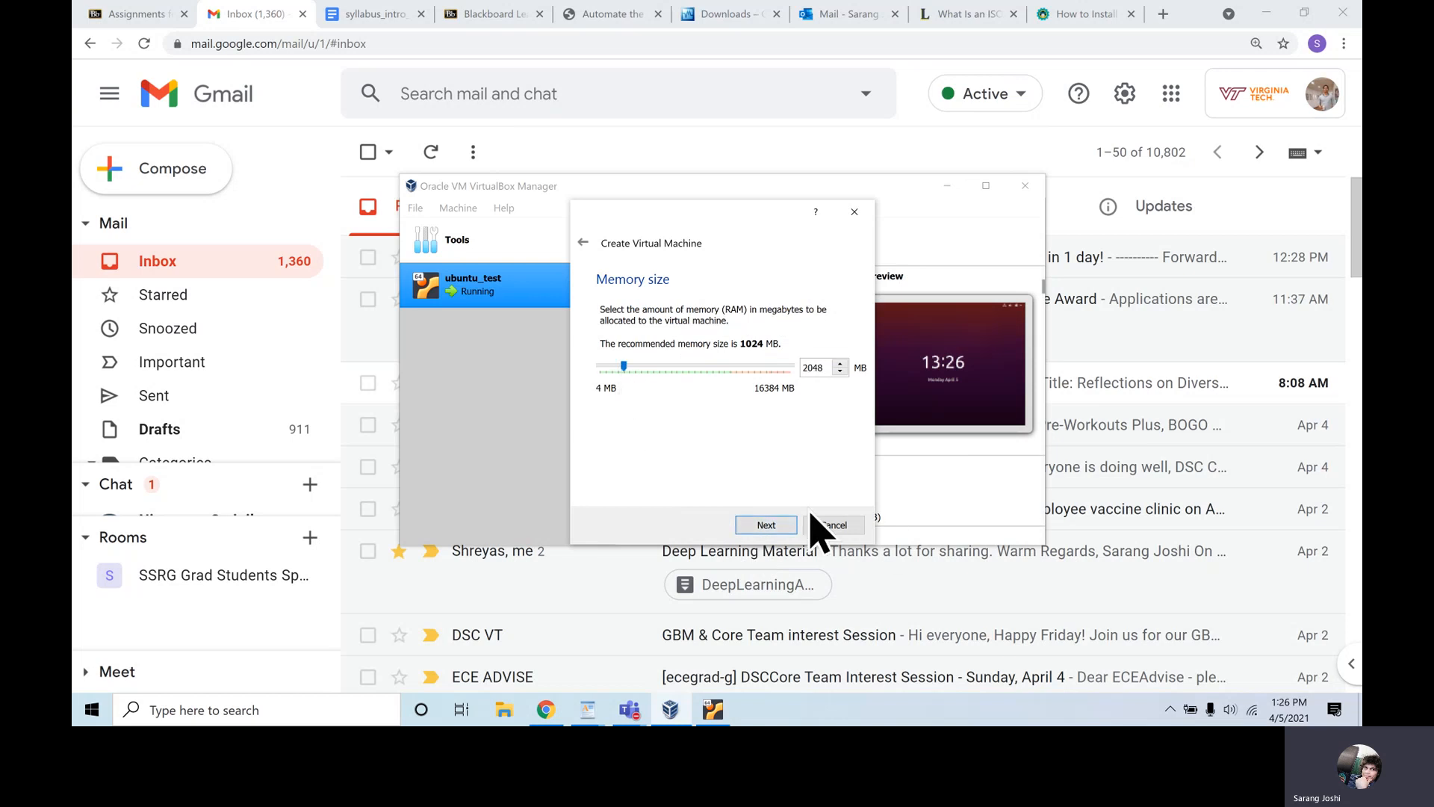
left_click(758, 525)
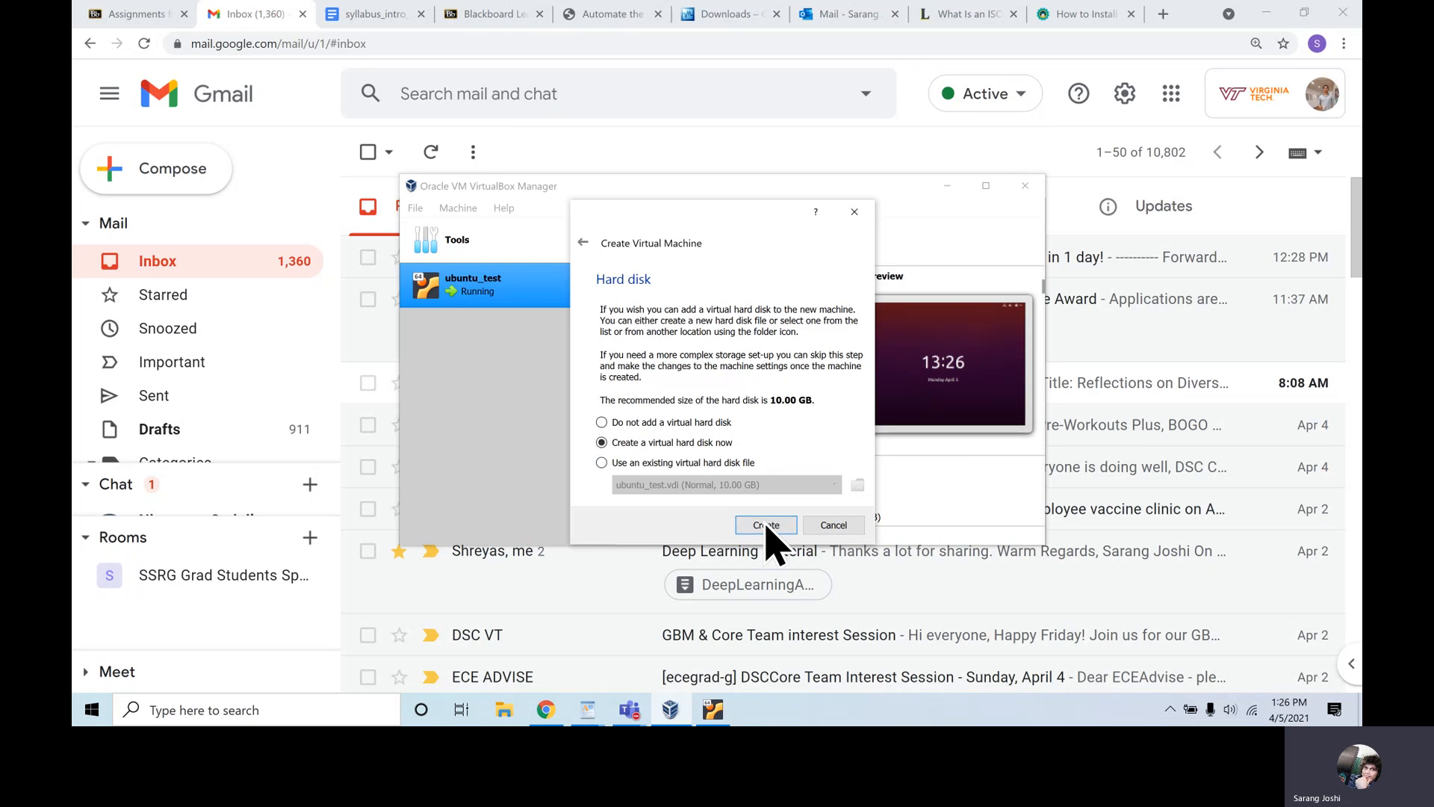
- Create a dynamically allocated 10.00 GB VDI hard disk for ubuntu_attempt_2 in its default location
left_click(766, 526)
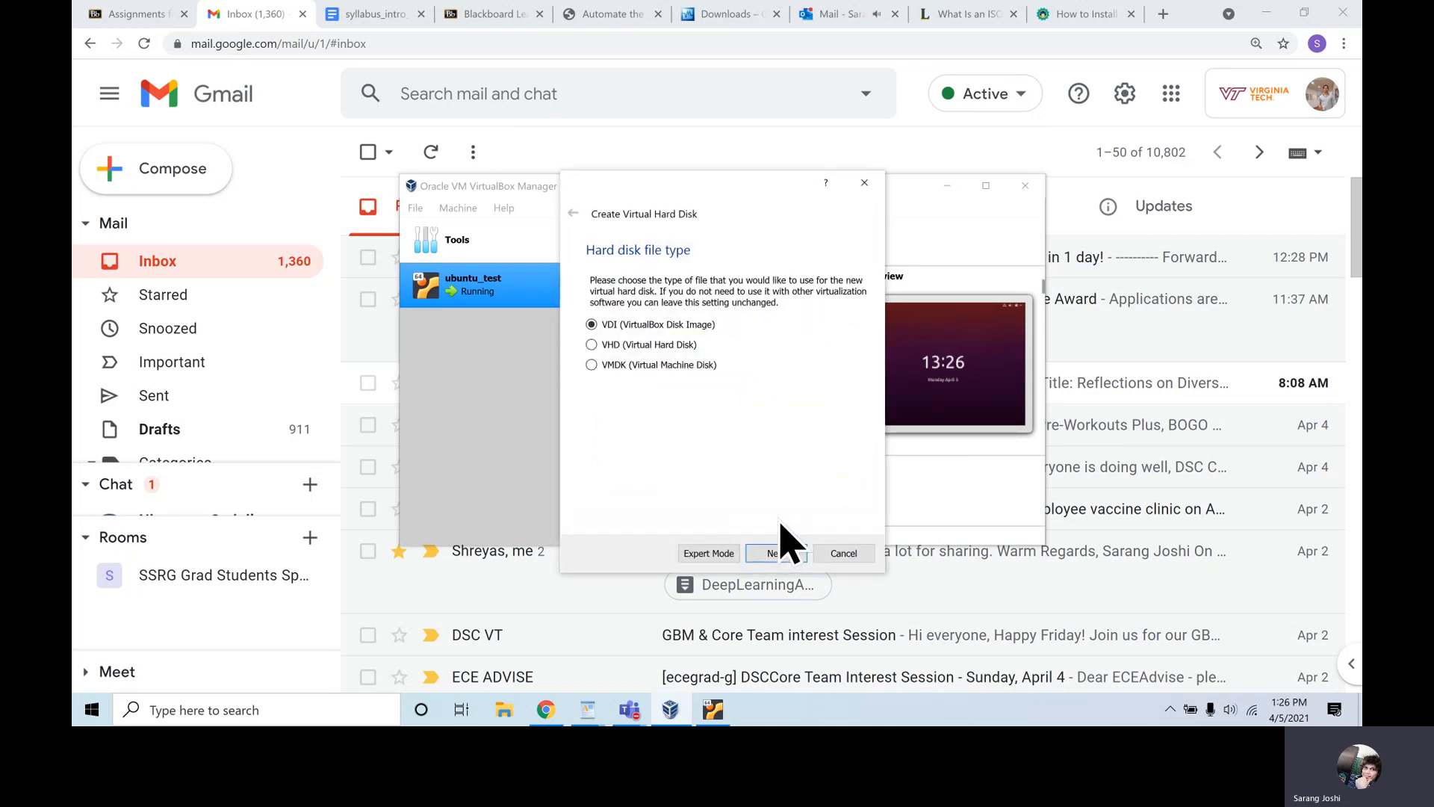
left_click(777, 554)
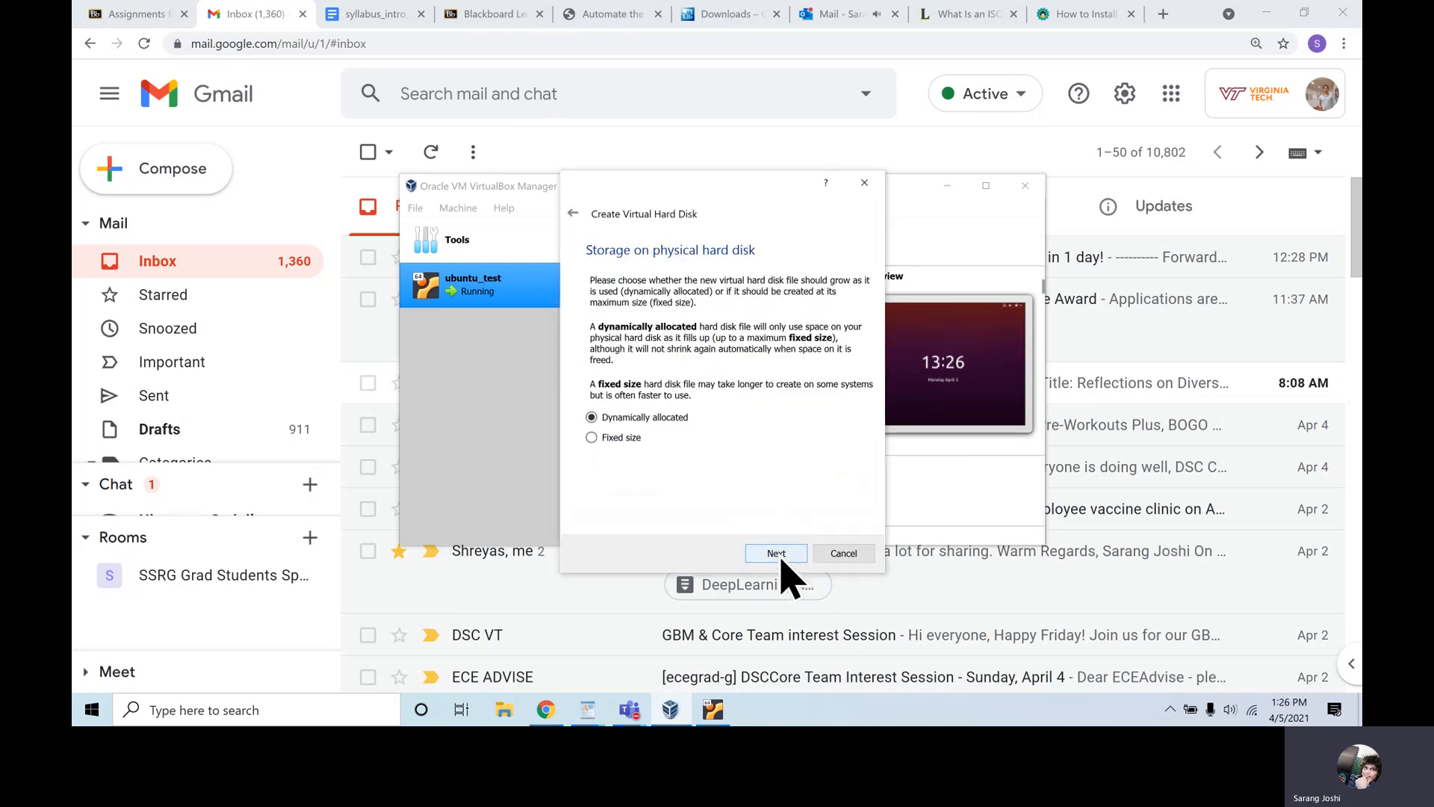
left_click(777, 553)
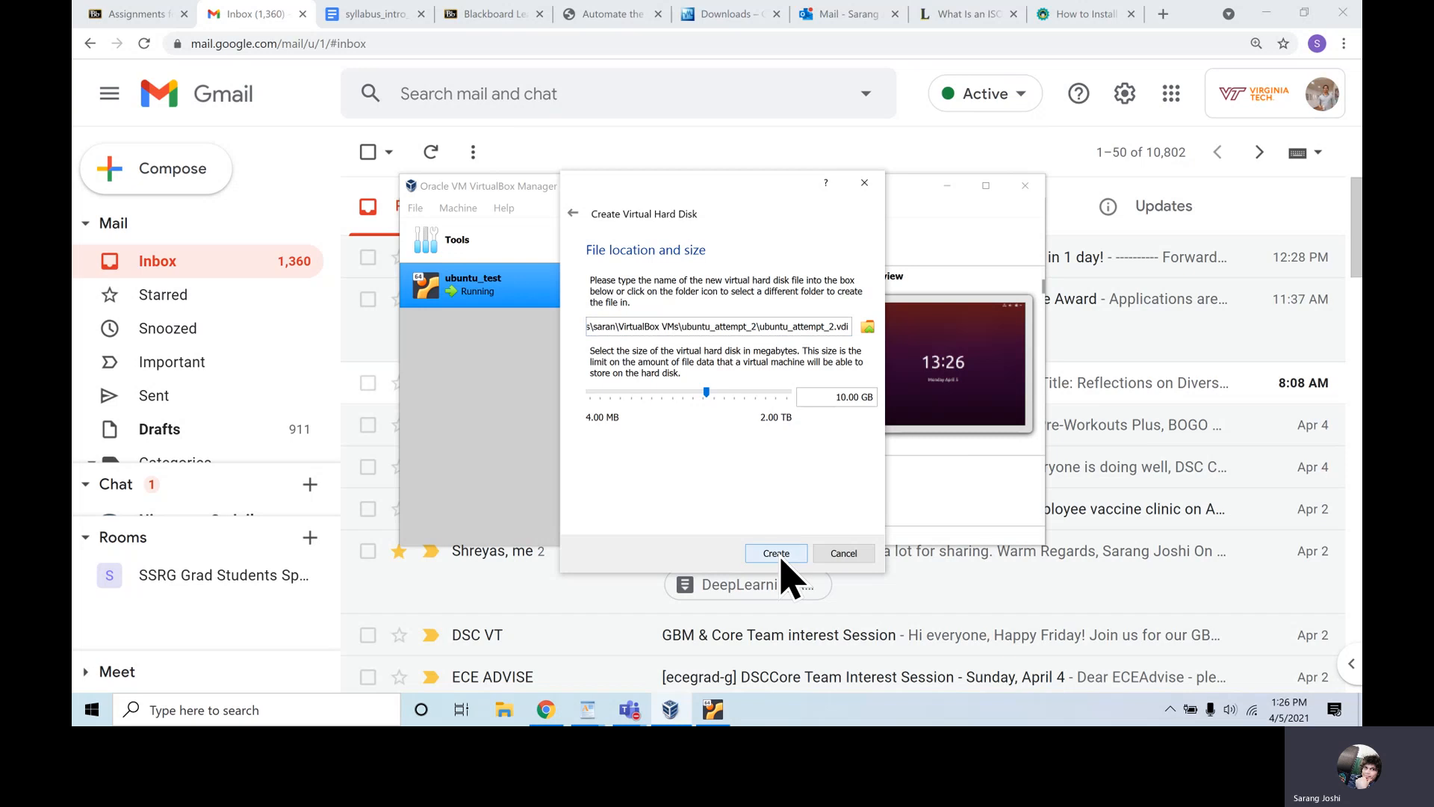
left_click(781, 558)
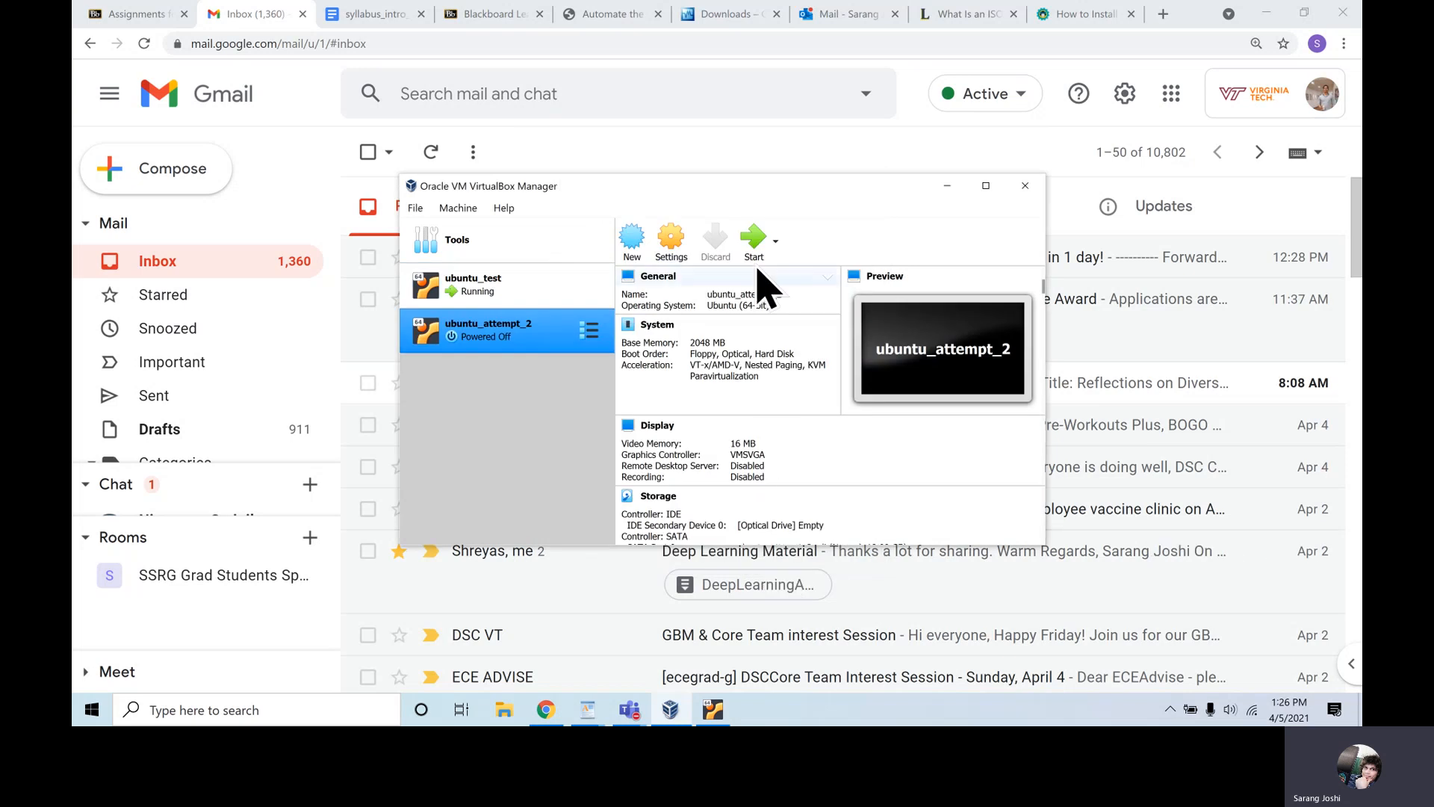
- Start ubuntu_attempt_2 with ubuntu-20.04.2.0-desktop-amd64.iso as the start-up disk
left_click(754, 239)
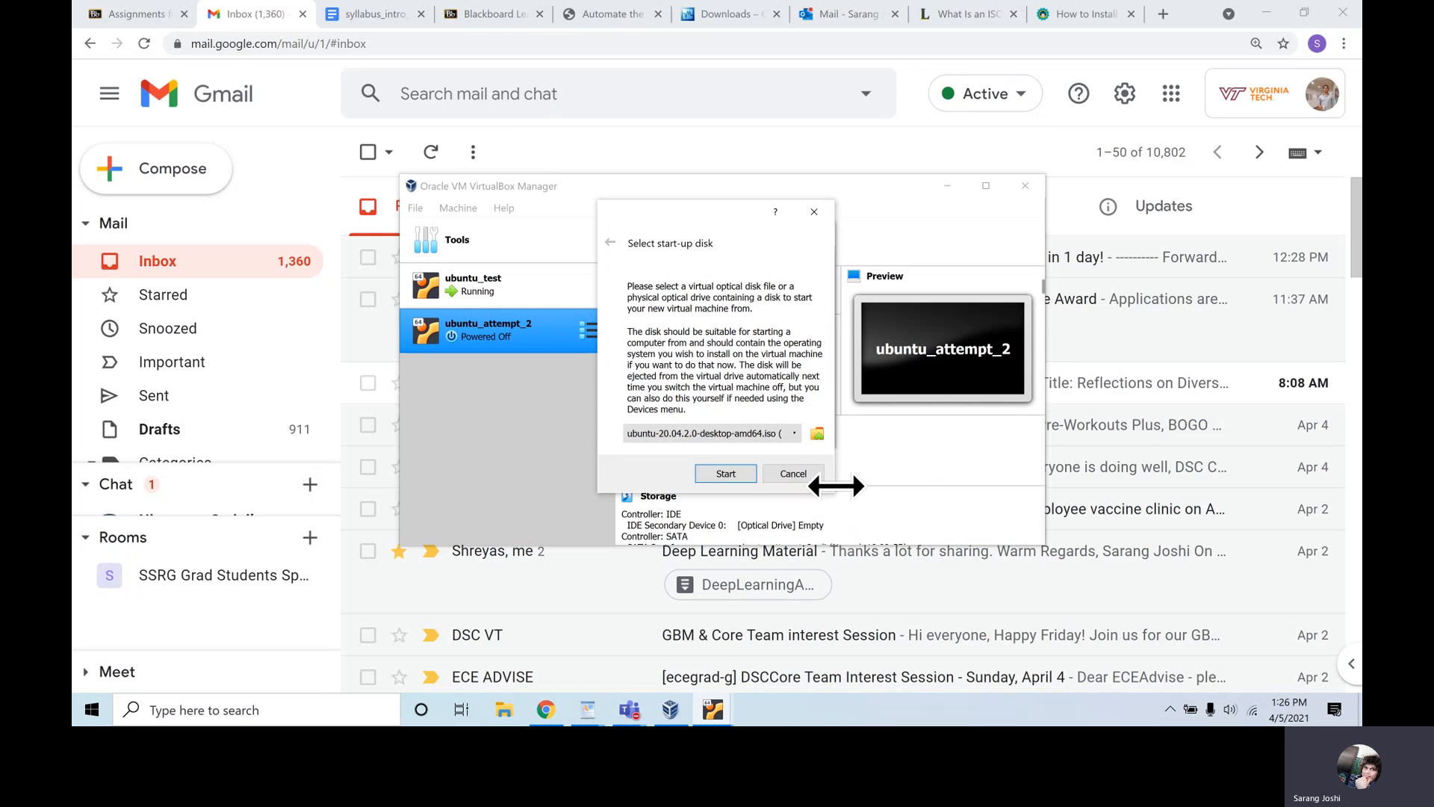
left_click_drag(837, 497, 1059, 590)
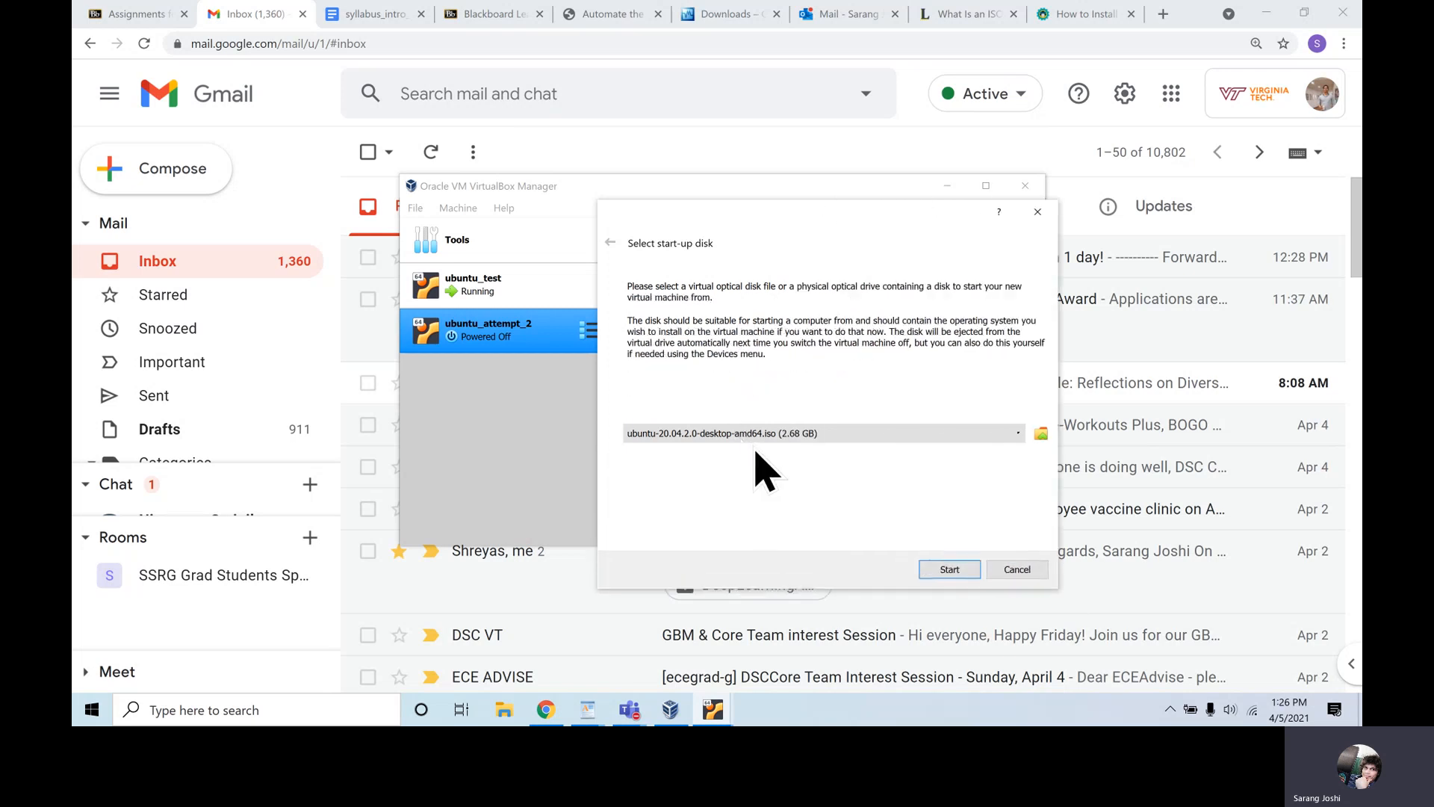
left_click(950, 570)
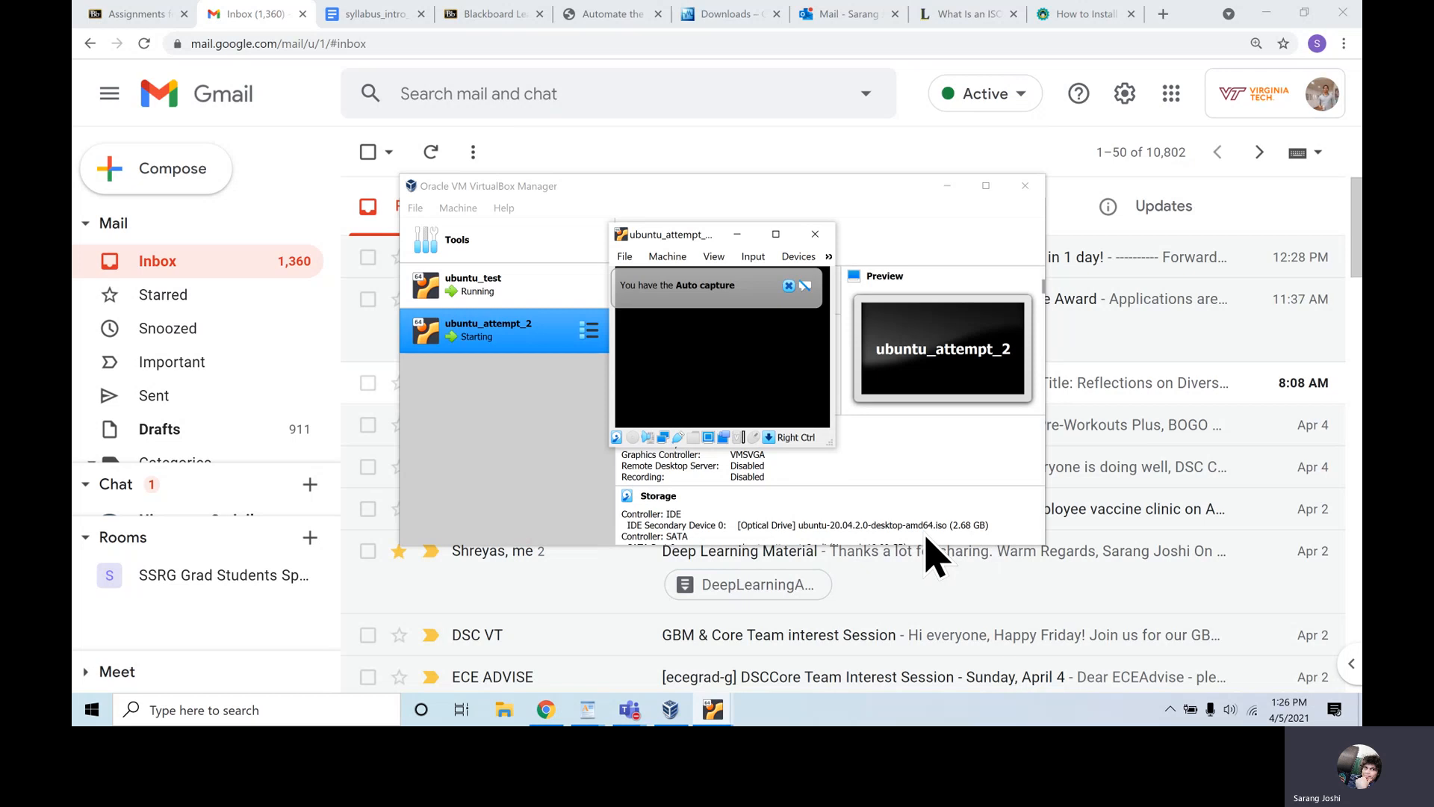
- Adjust the ubuntu_attempt_2 window size and switch the window to scaled mode
left_click(629, 261)
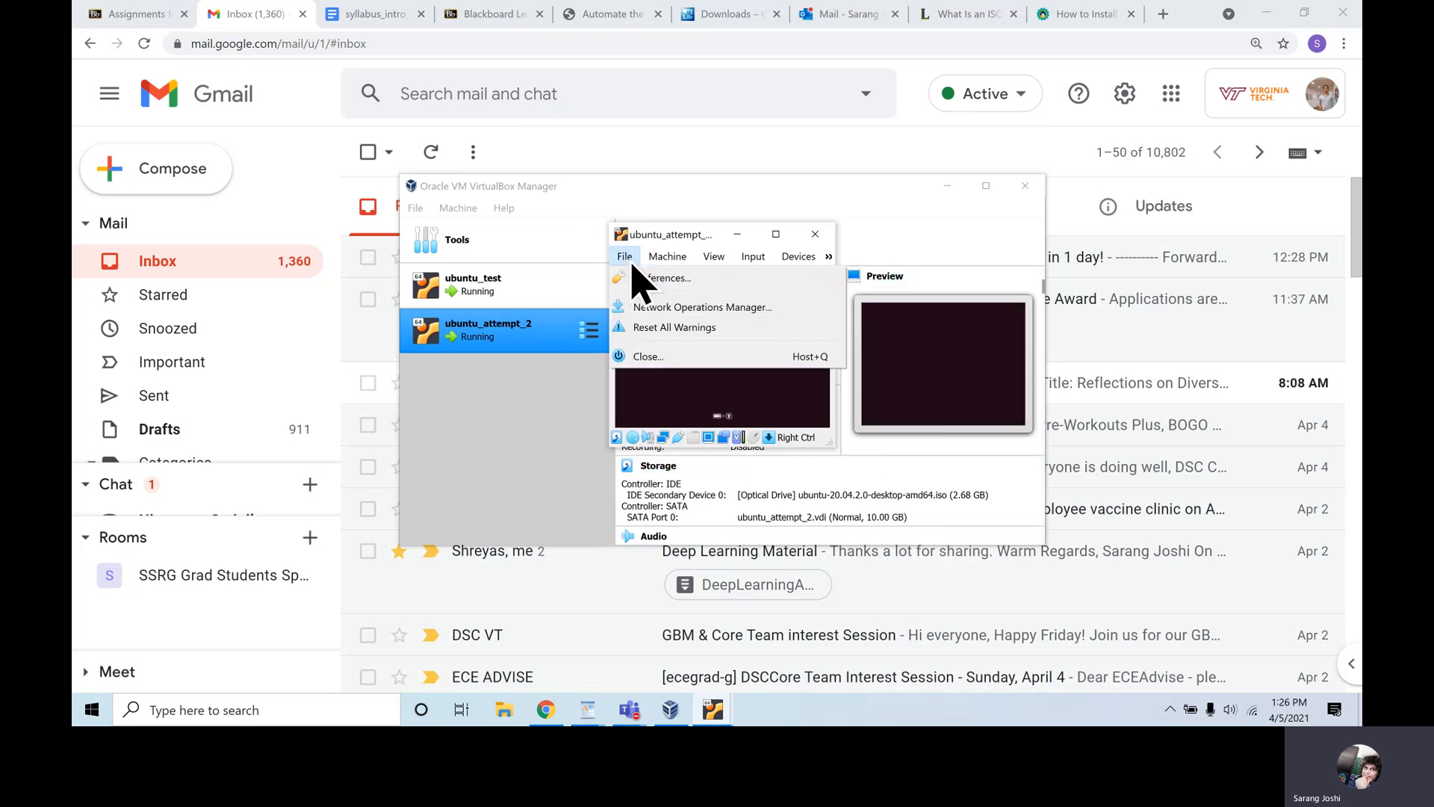
mouse_move(717, 258)
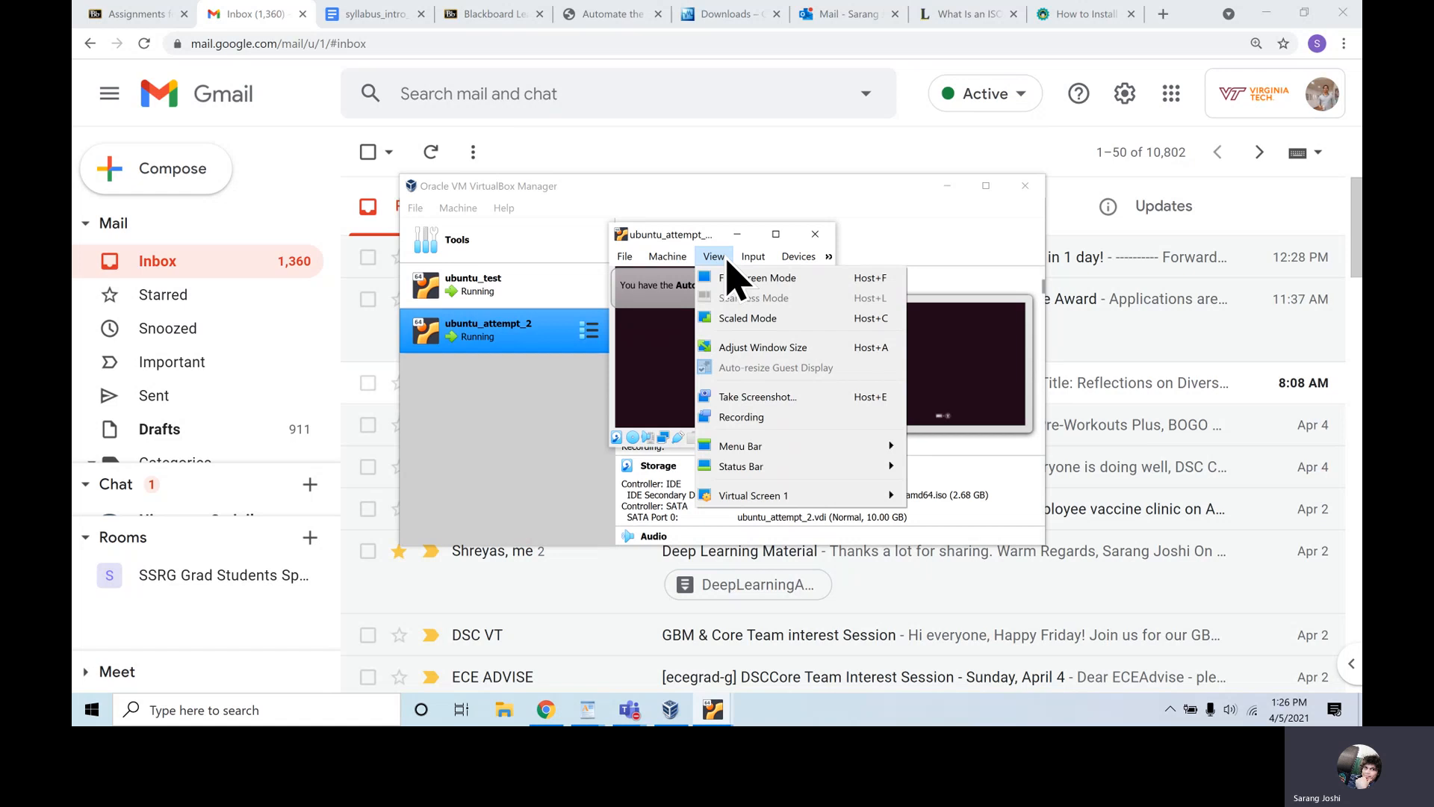
left_click(777, 350)
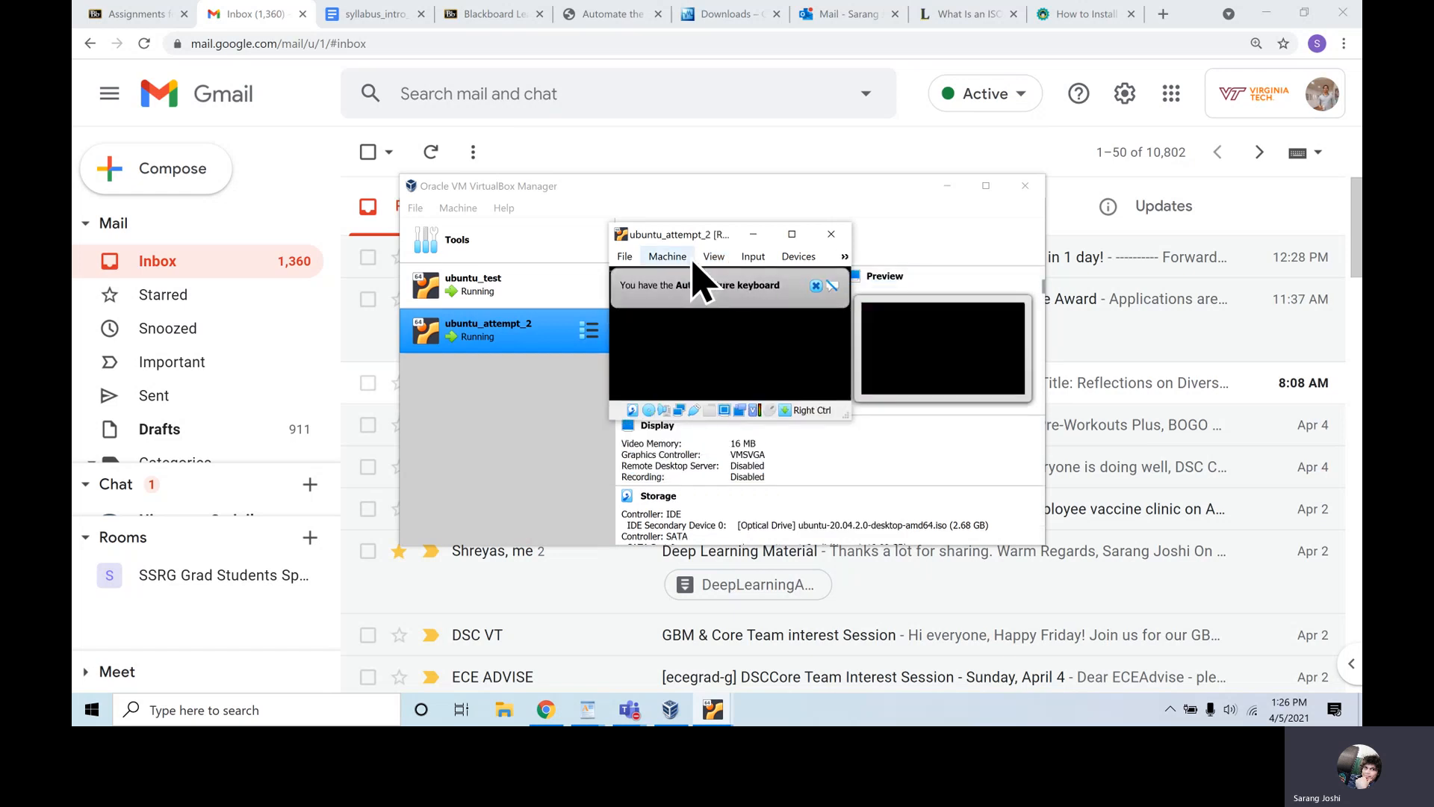
left_click(717, 258)
left_click(770, 320)
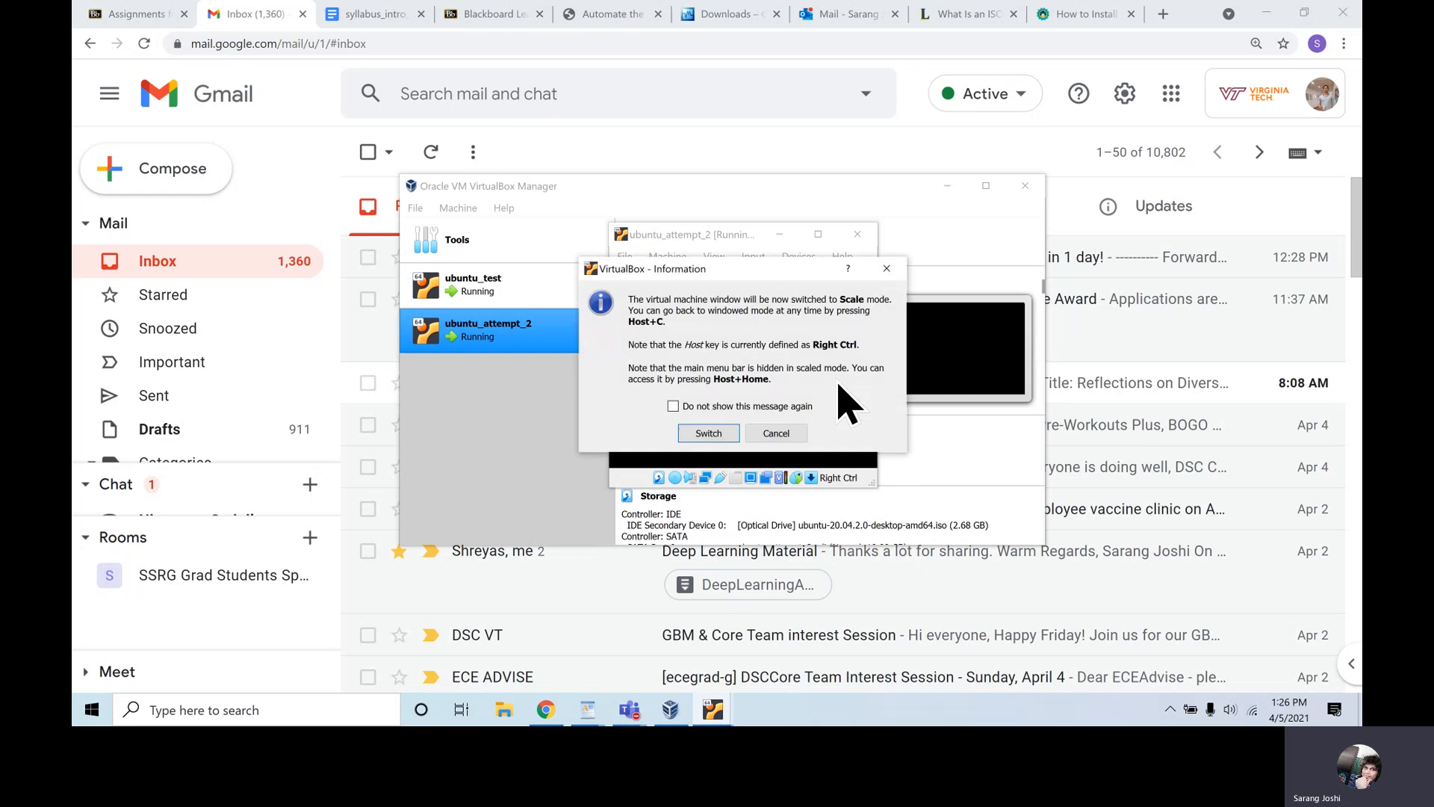
left_click(716, 433)
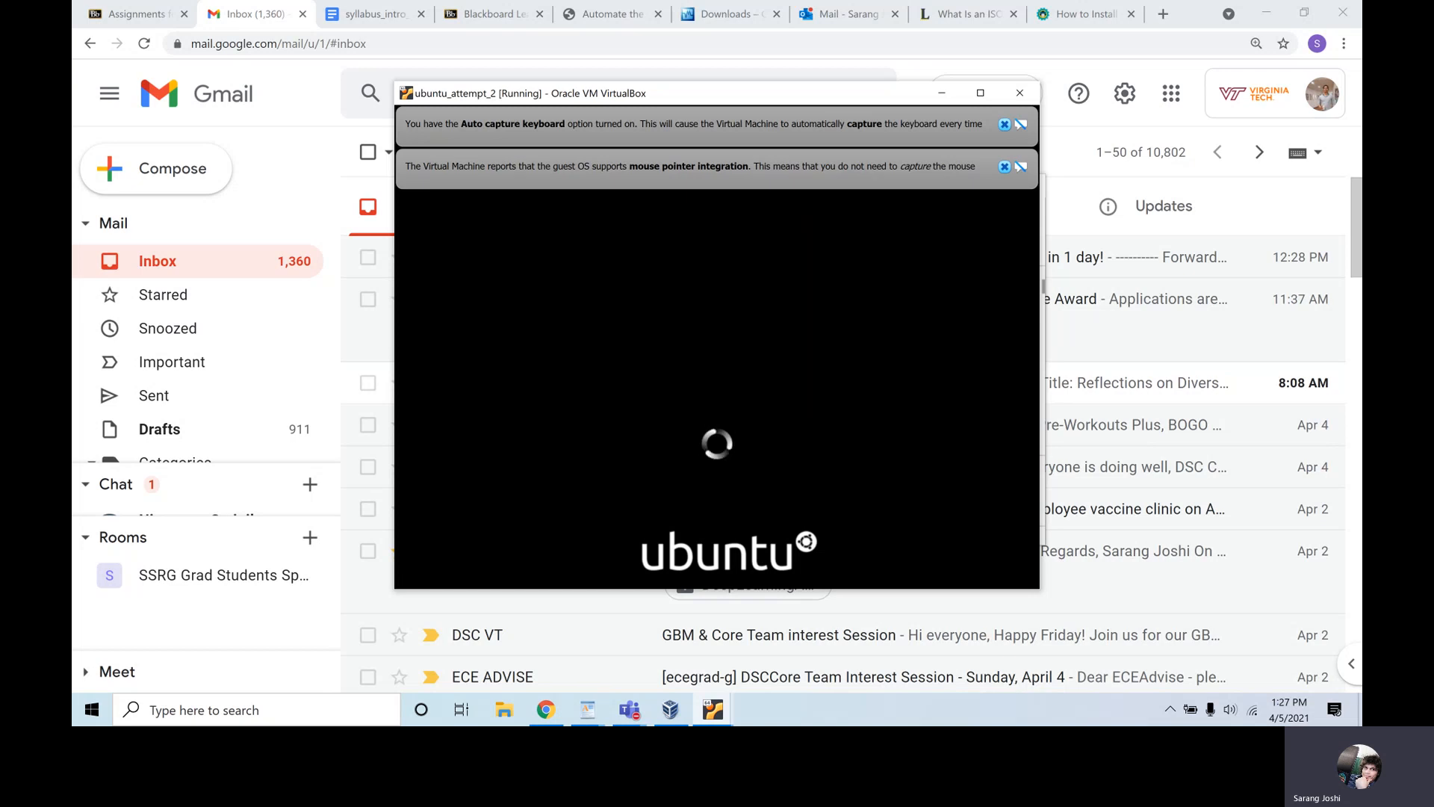
- Dismiss the mouse pointer integration and keyboard capture notifications in the ubuntu_attempt_2 window and keep it at its windowed size
left_click(1005, 166)
left_click(1005, 124)
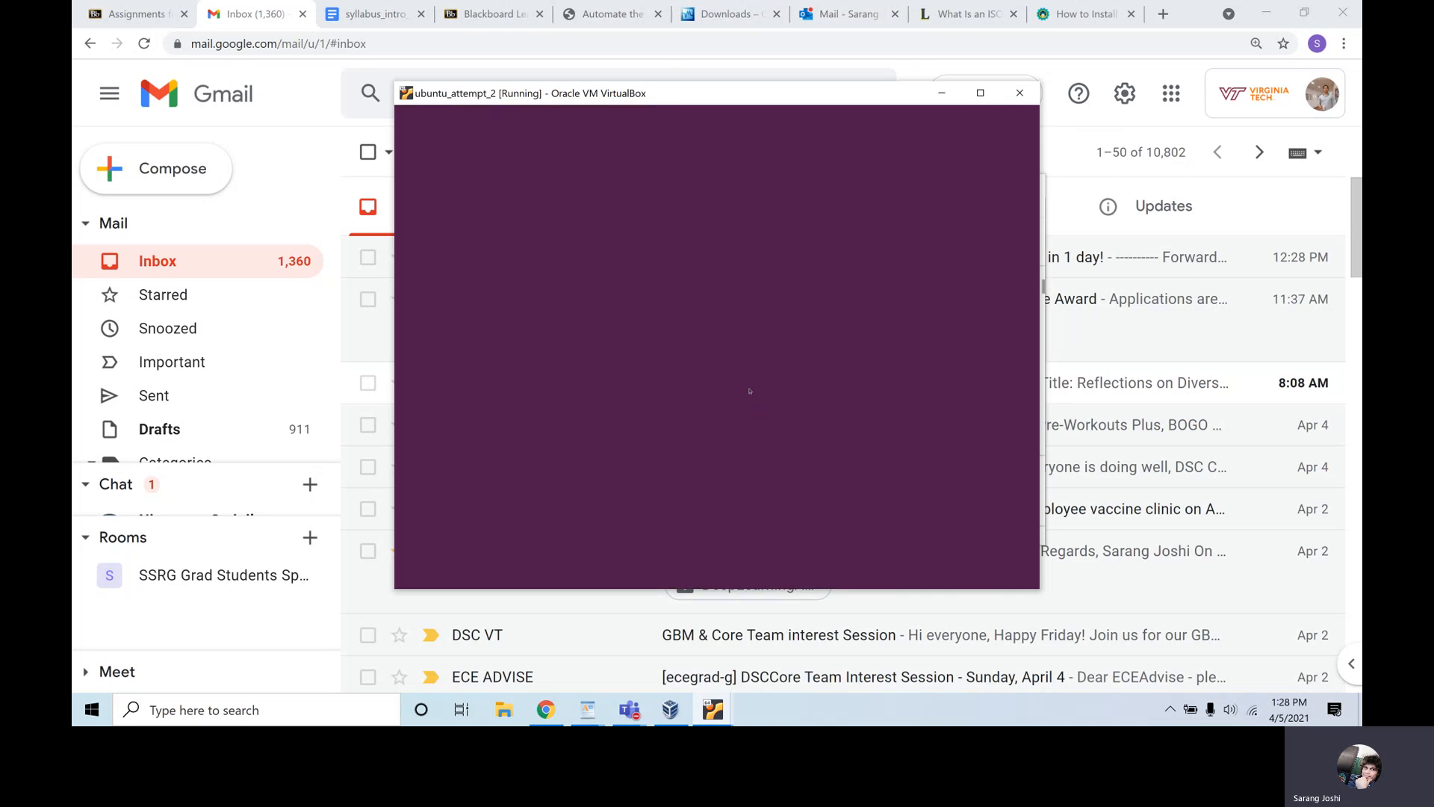
left_click(981, 92)
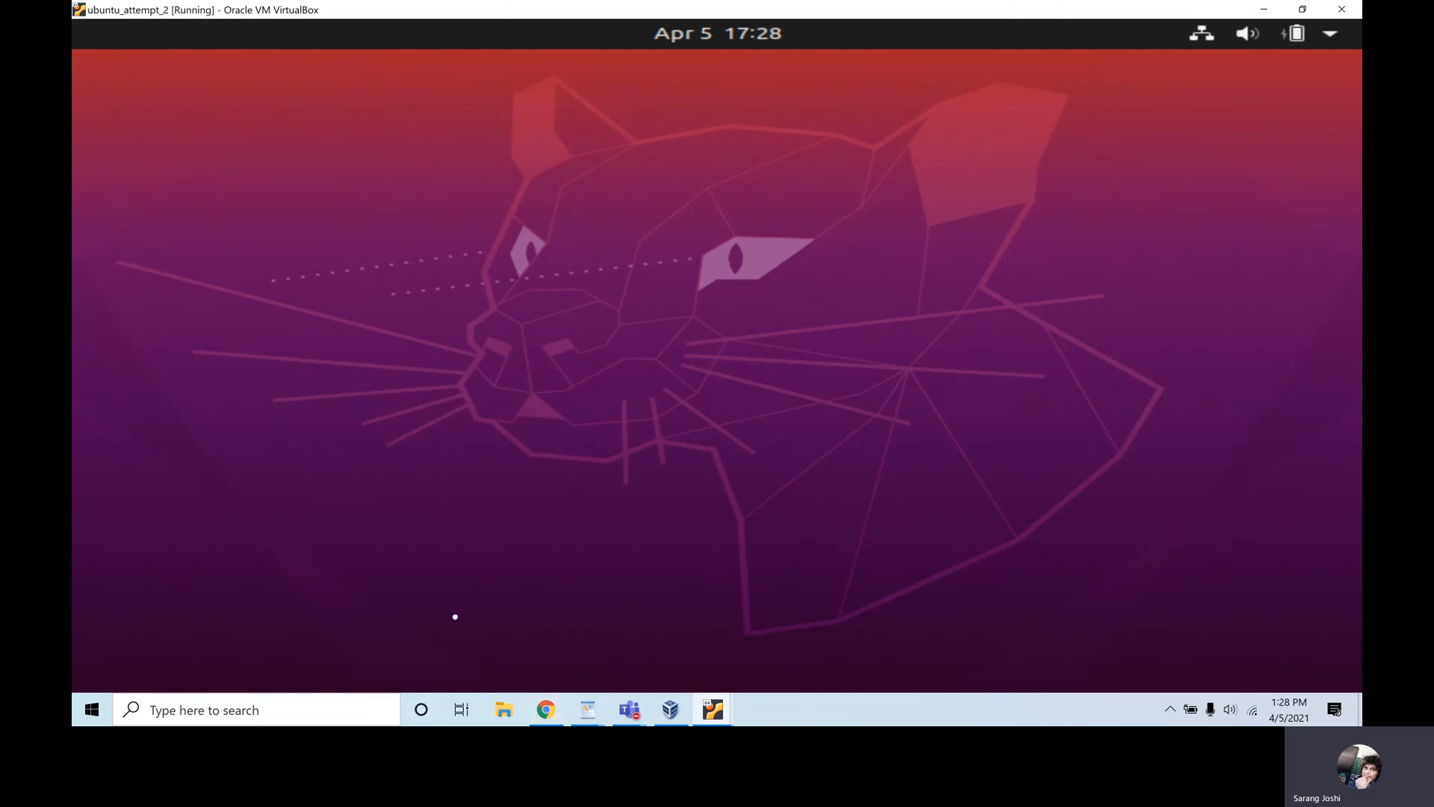
left_click(1301, 9)
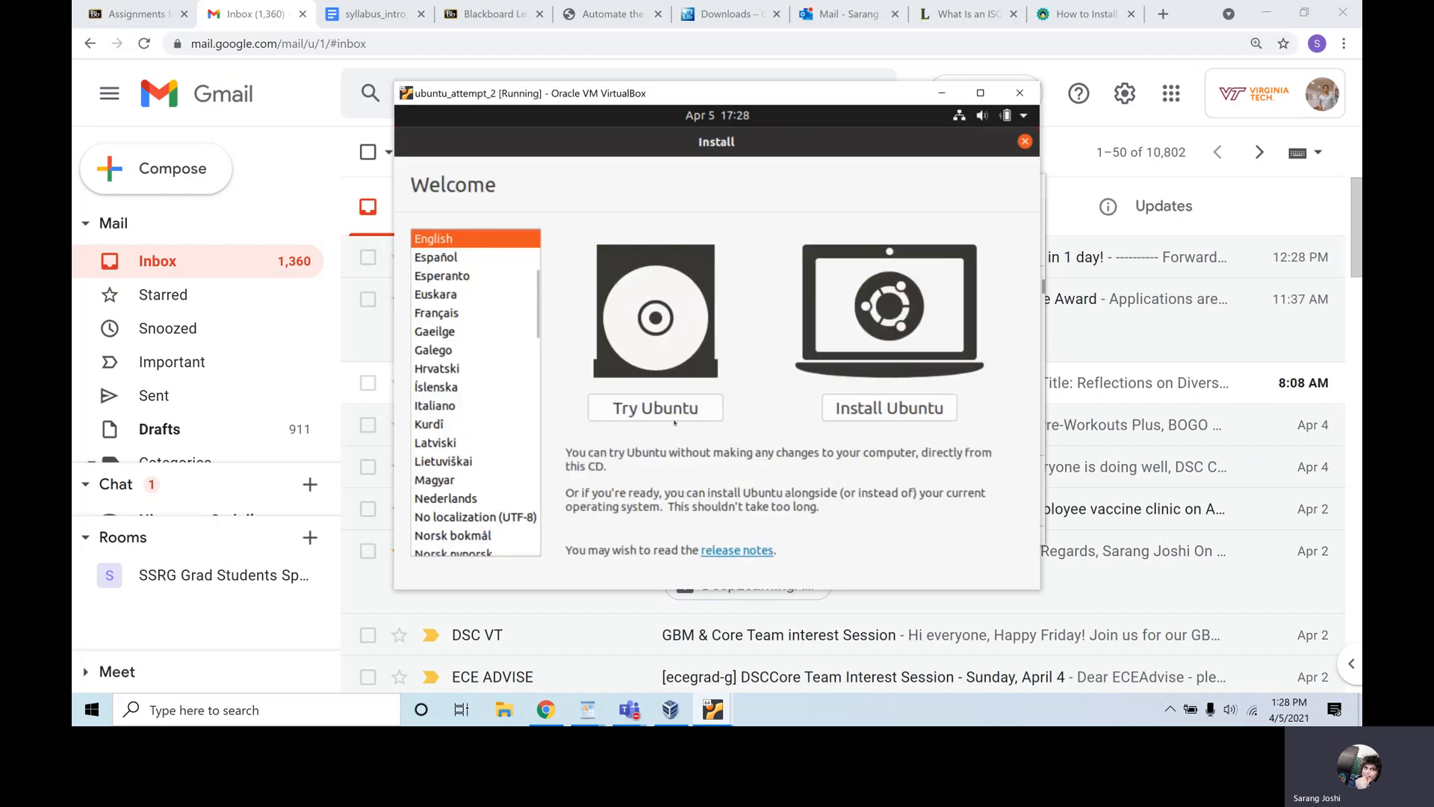
- Go through the Ubuntu installer to the installation type page, using the English (US) keyboard, normal installation and downloading updates while installing
left_click(849, 420)
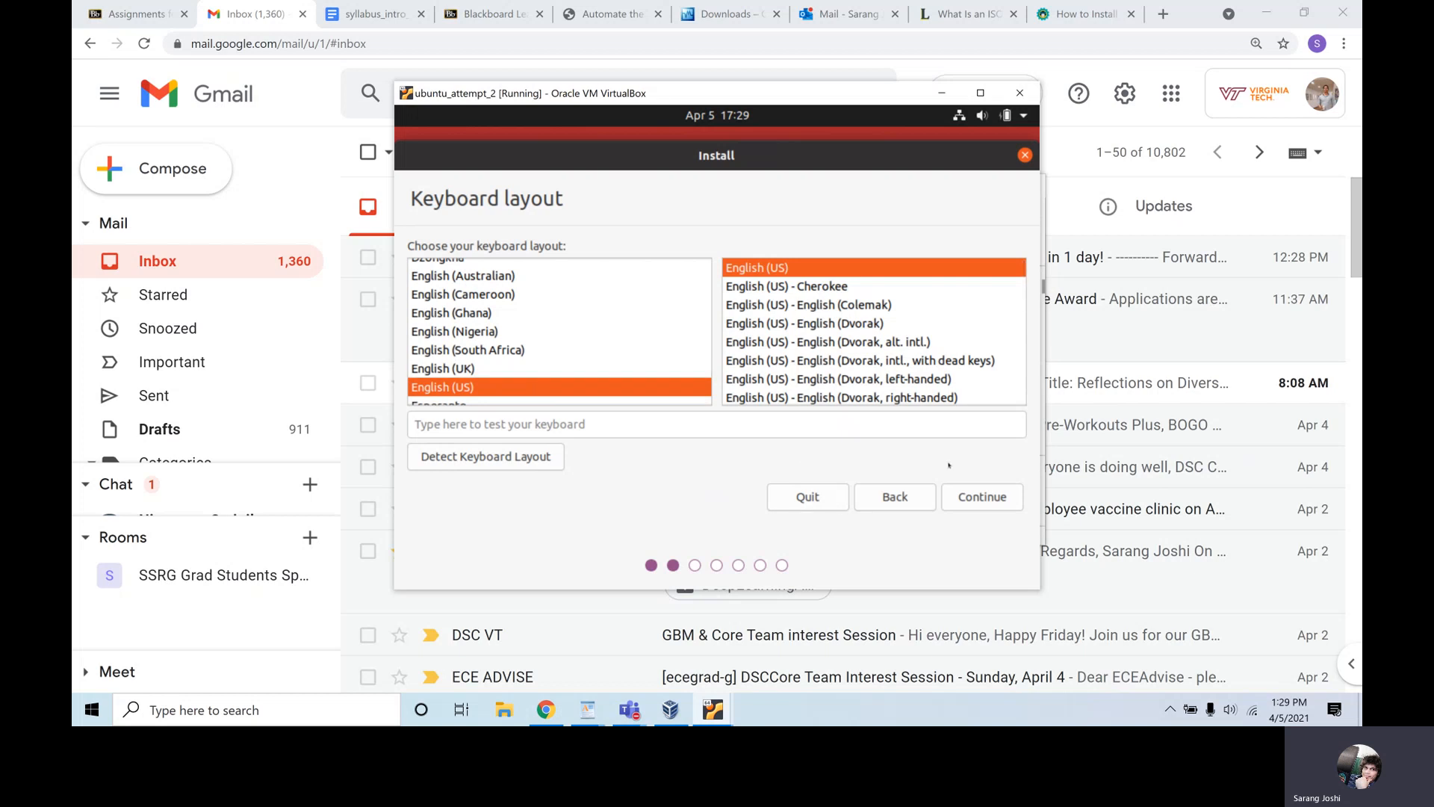
left_click(995, 507)
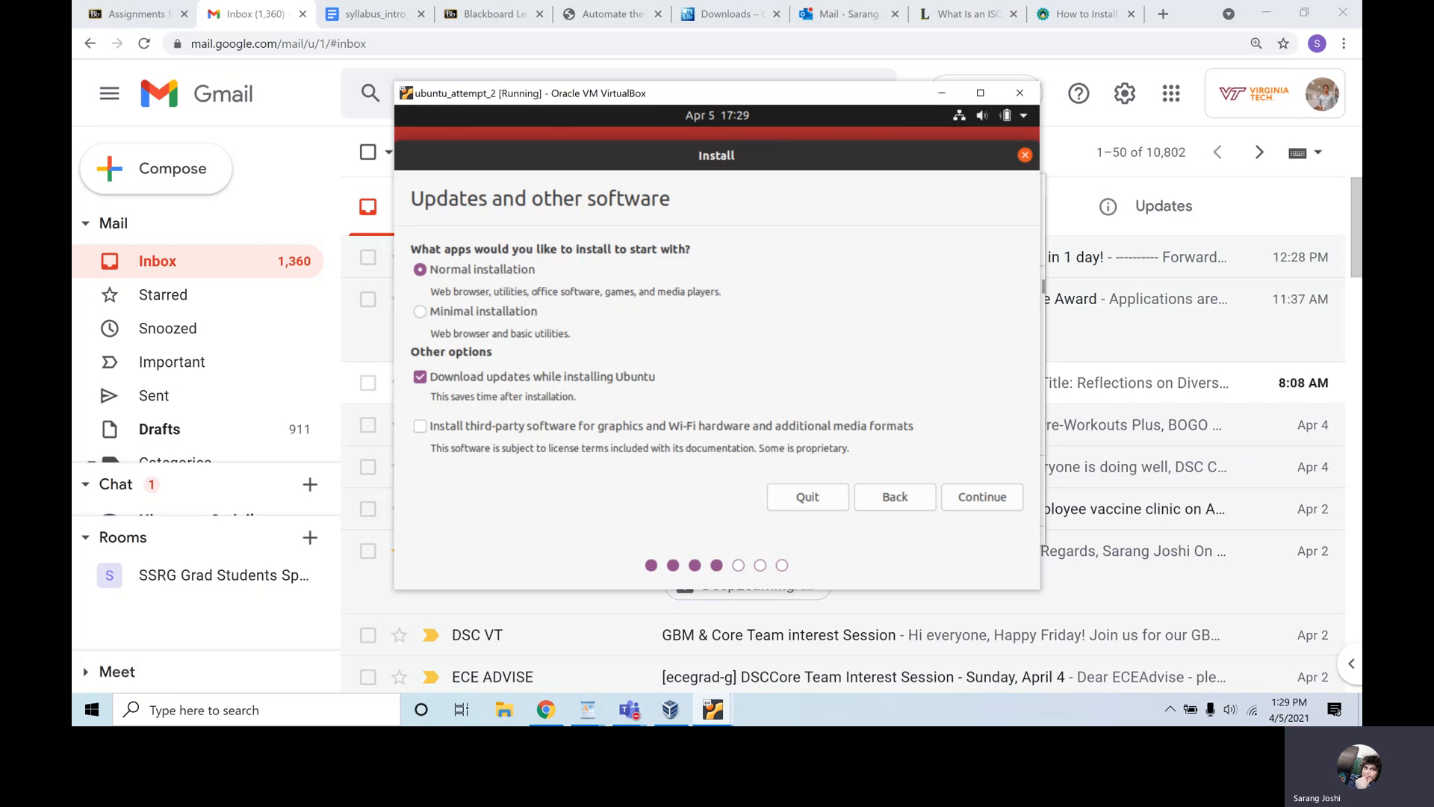
left_click(420, 312)
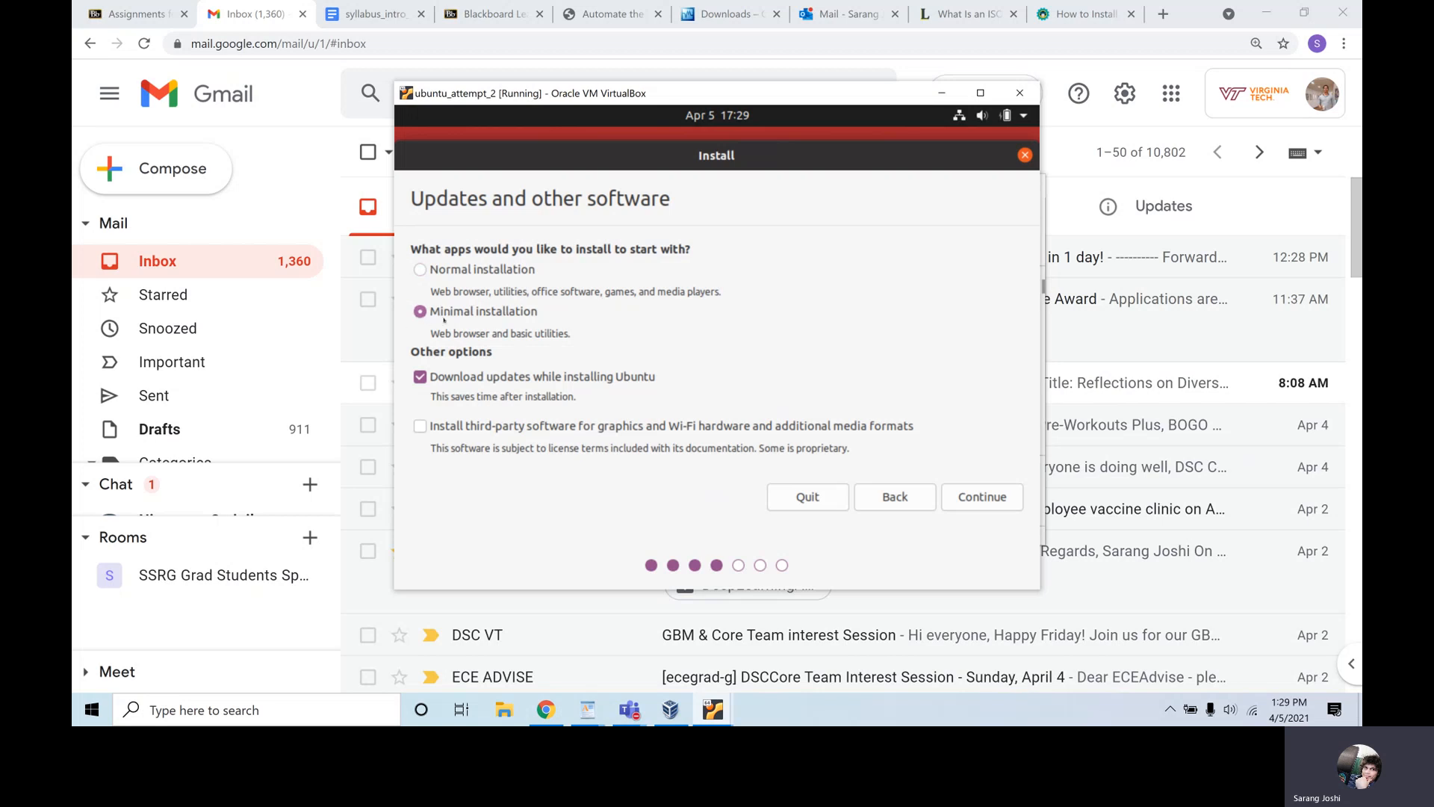
left_click(420, 271)
left_click(991, 498)
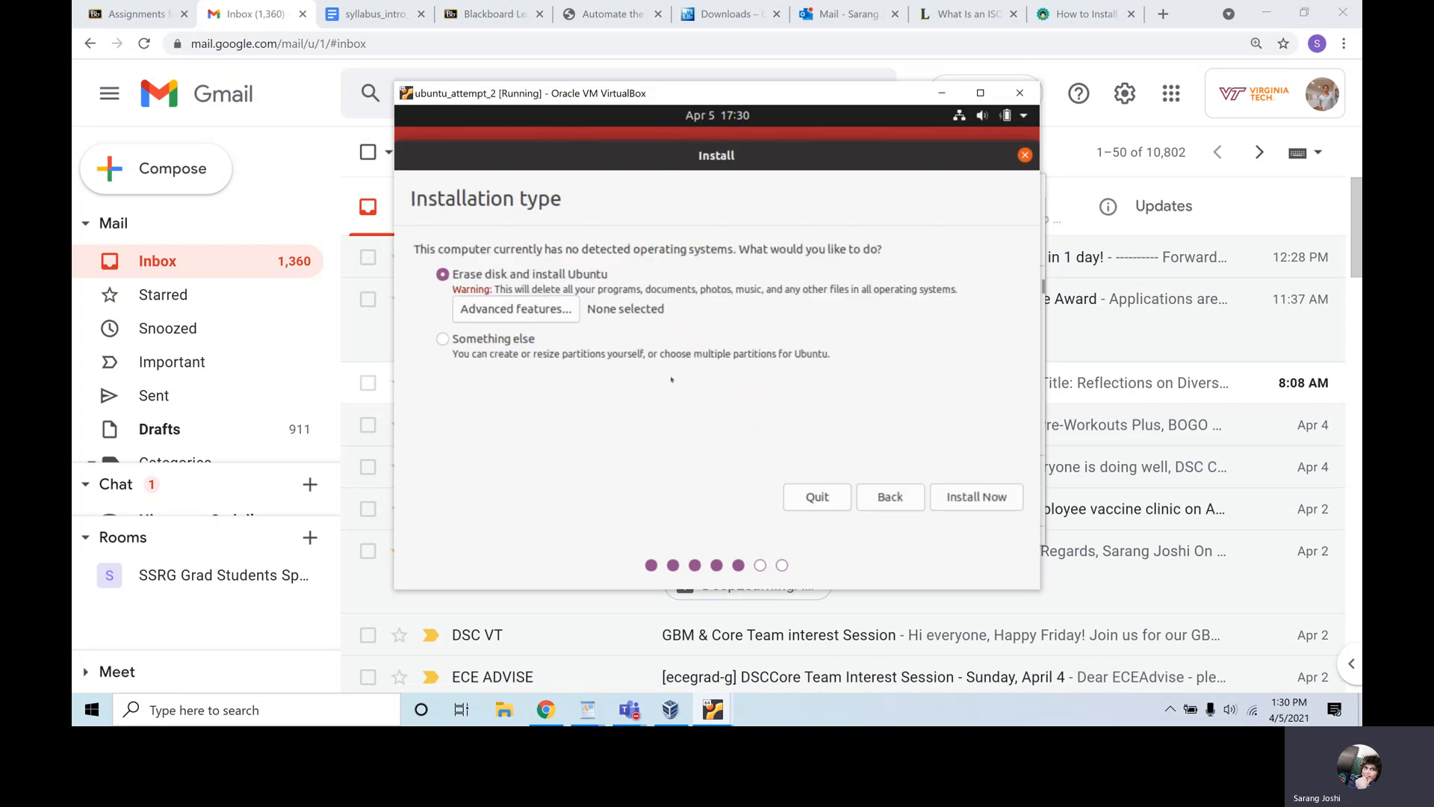
- Quit the Ubuntu installation on ubuntu_attempt_2
left_click(816, 497)
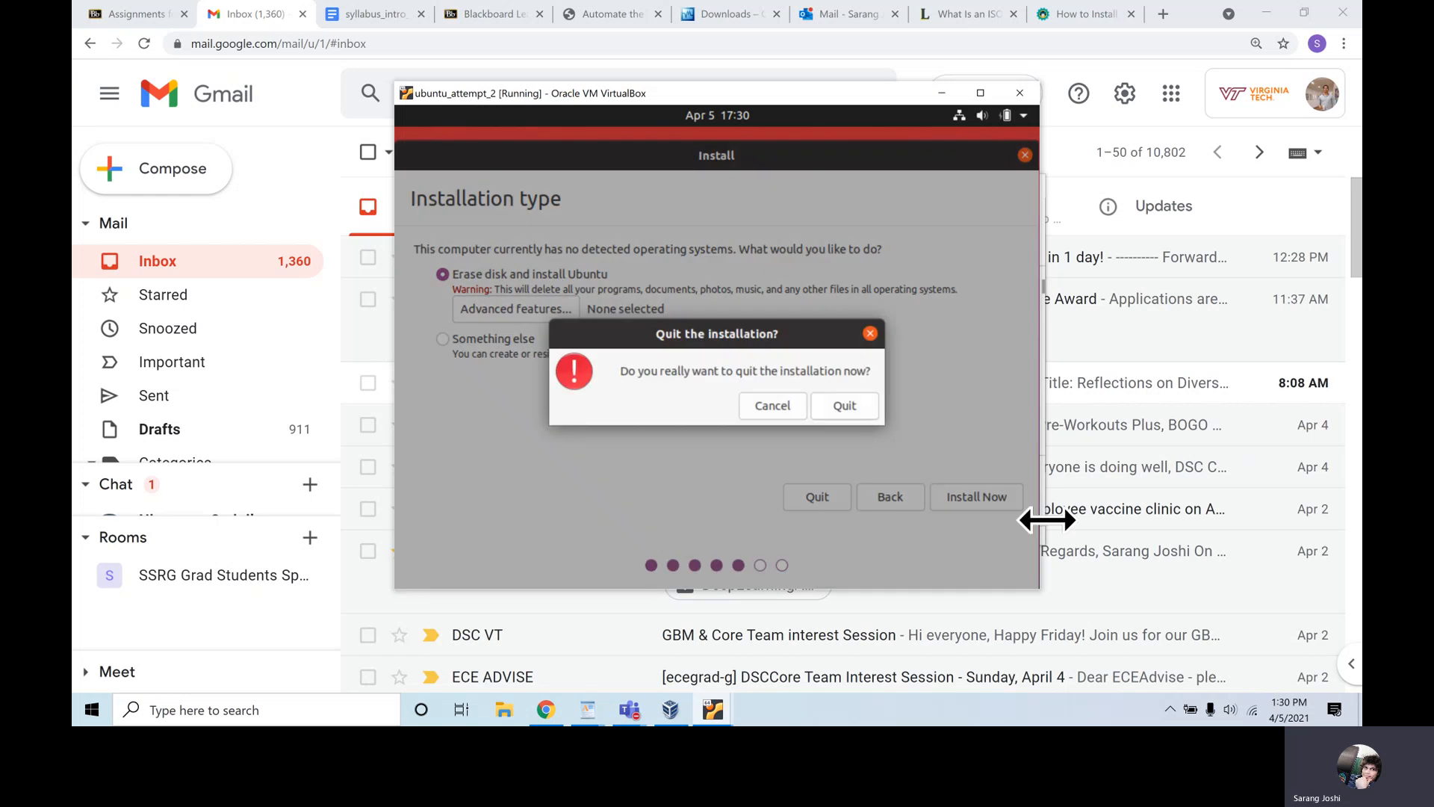
left_click(845, 406)
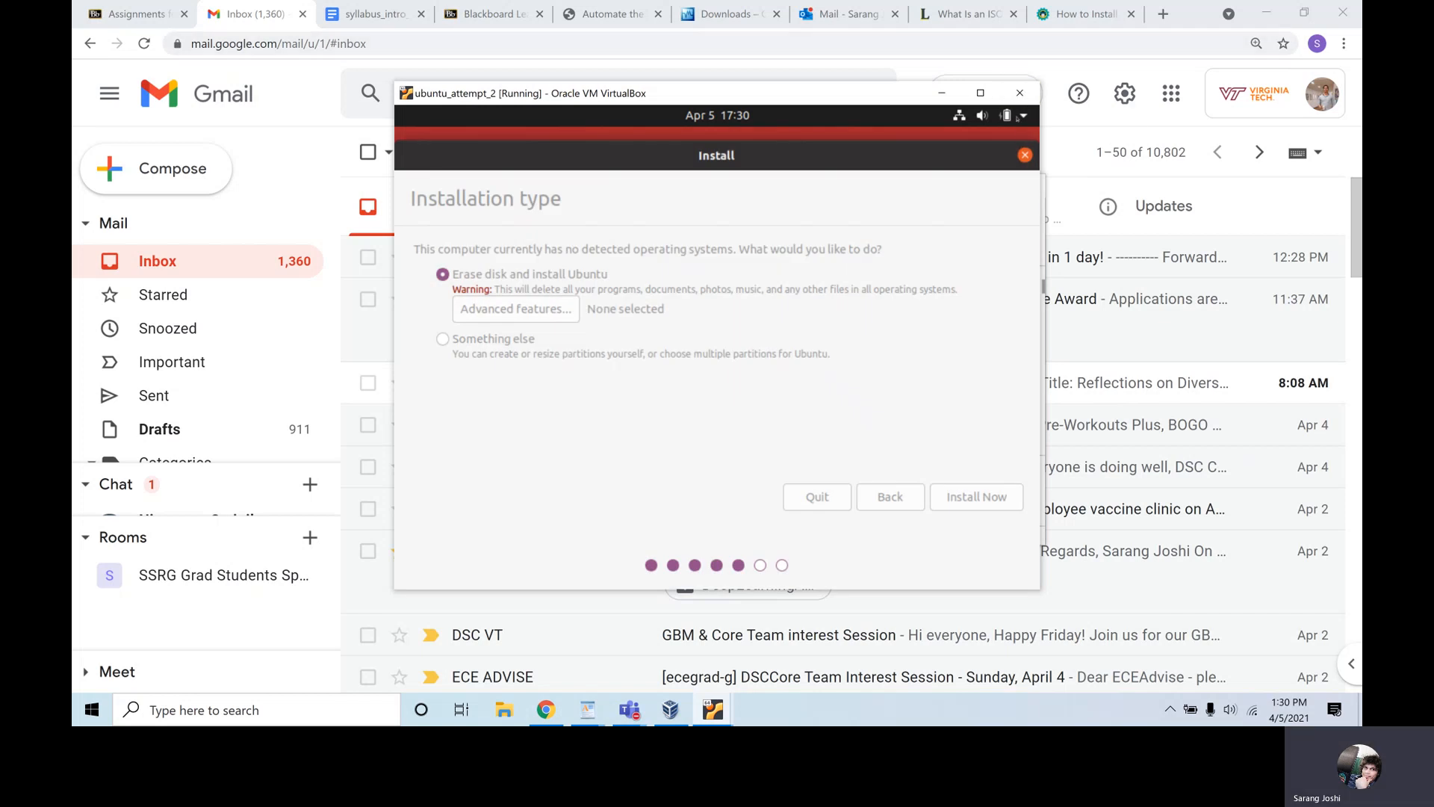
- Switch to the running ubuntu_test machine and log in by entering the account password
left_click(713, 710)
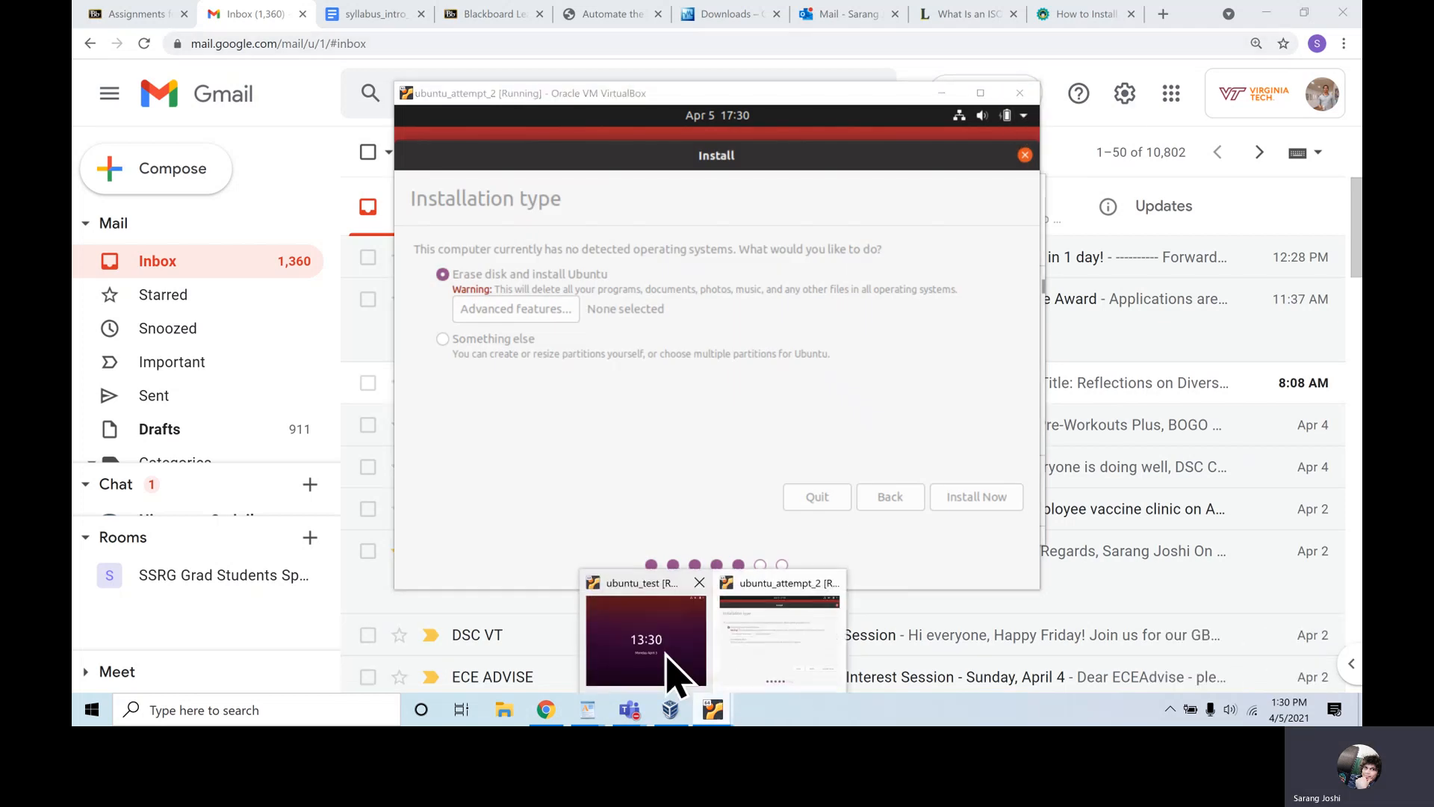
left_click(676, 673)
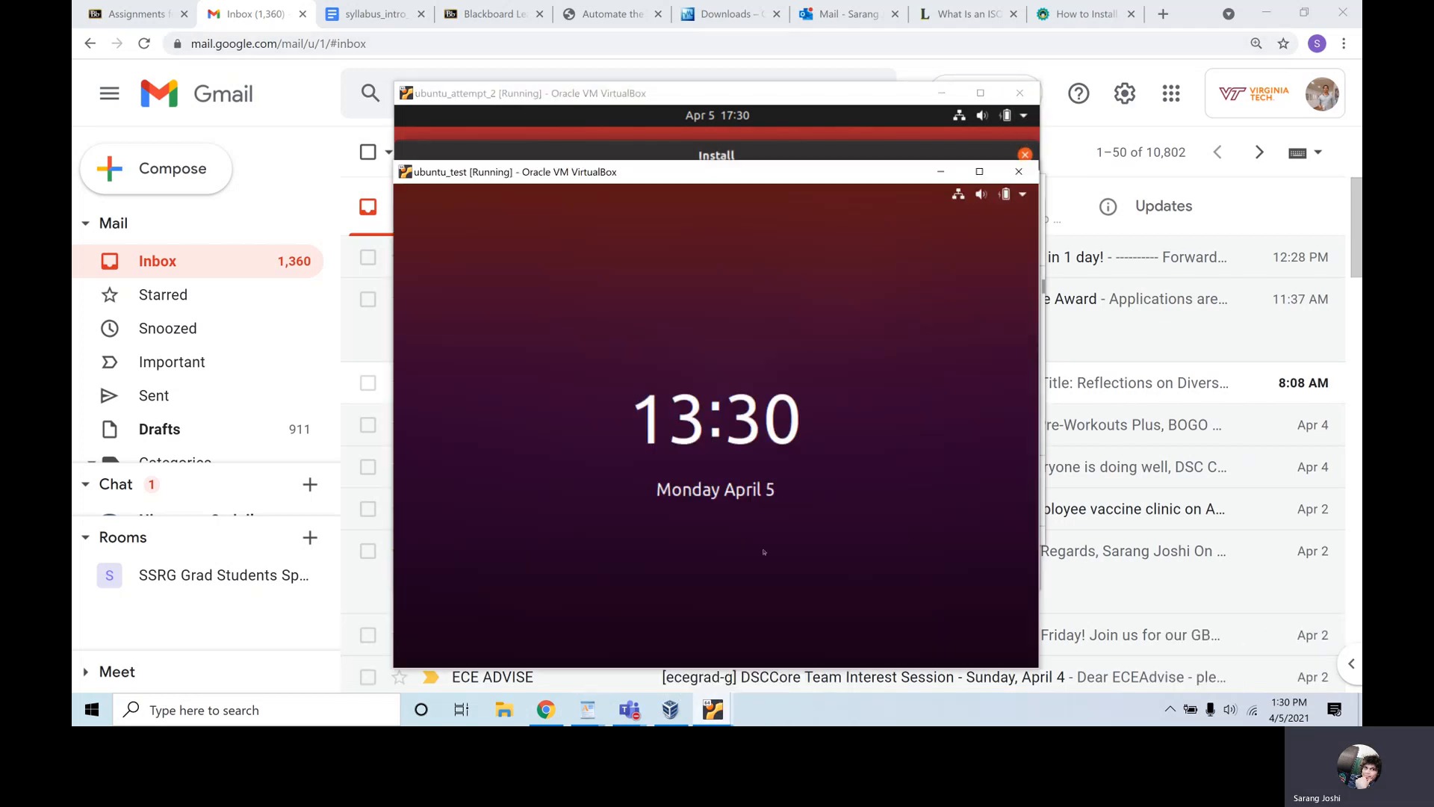
left_click(698, 333)
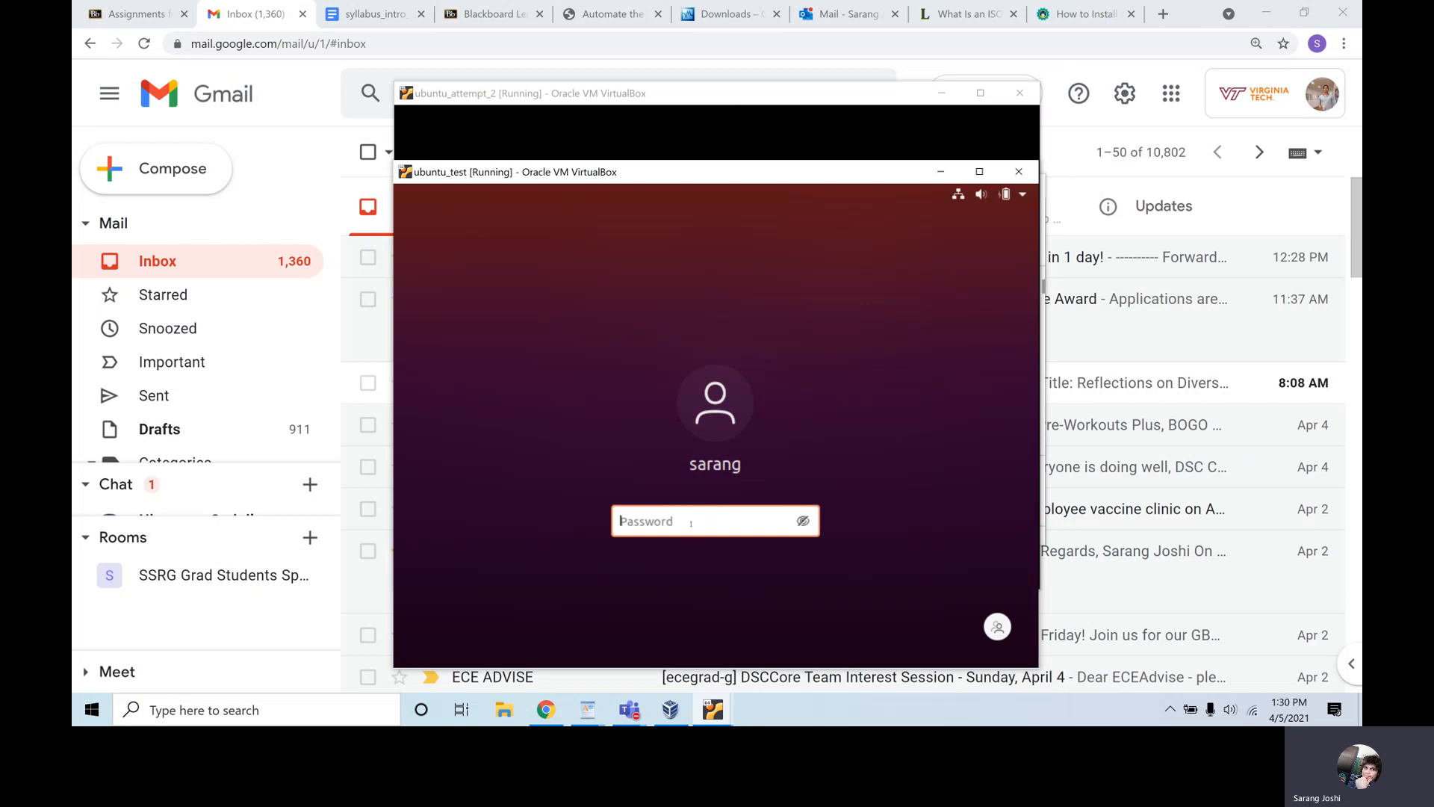
type("••")
key("BackSpace")
key("BackSpace")
type("••••")
key("Return")
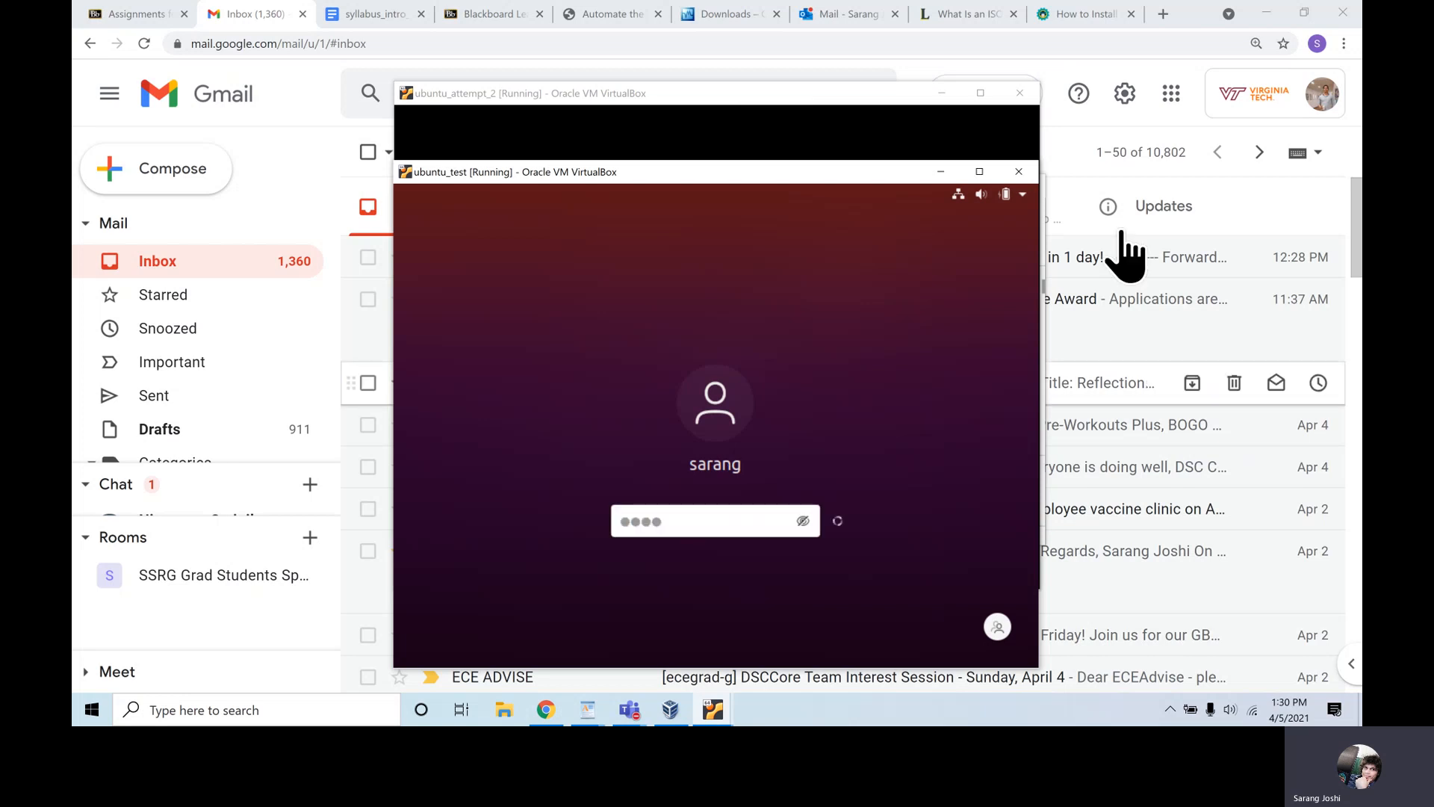
- Maximize the ubuntu_test window and launch Terminal from the Ubuntu applications overview
left_click(978, 172)
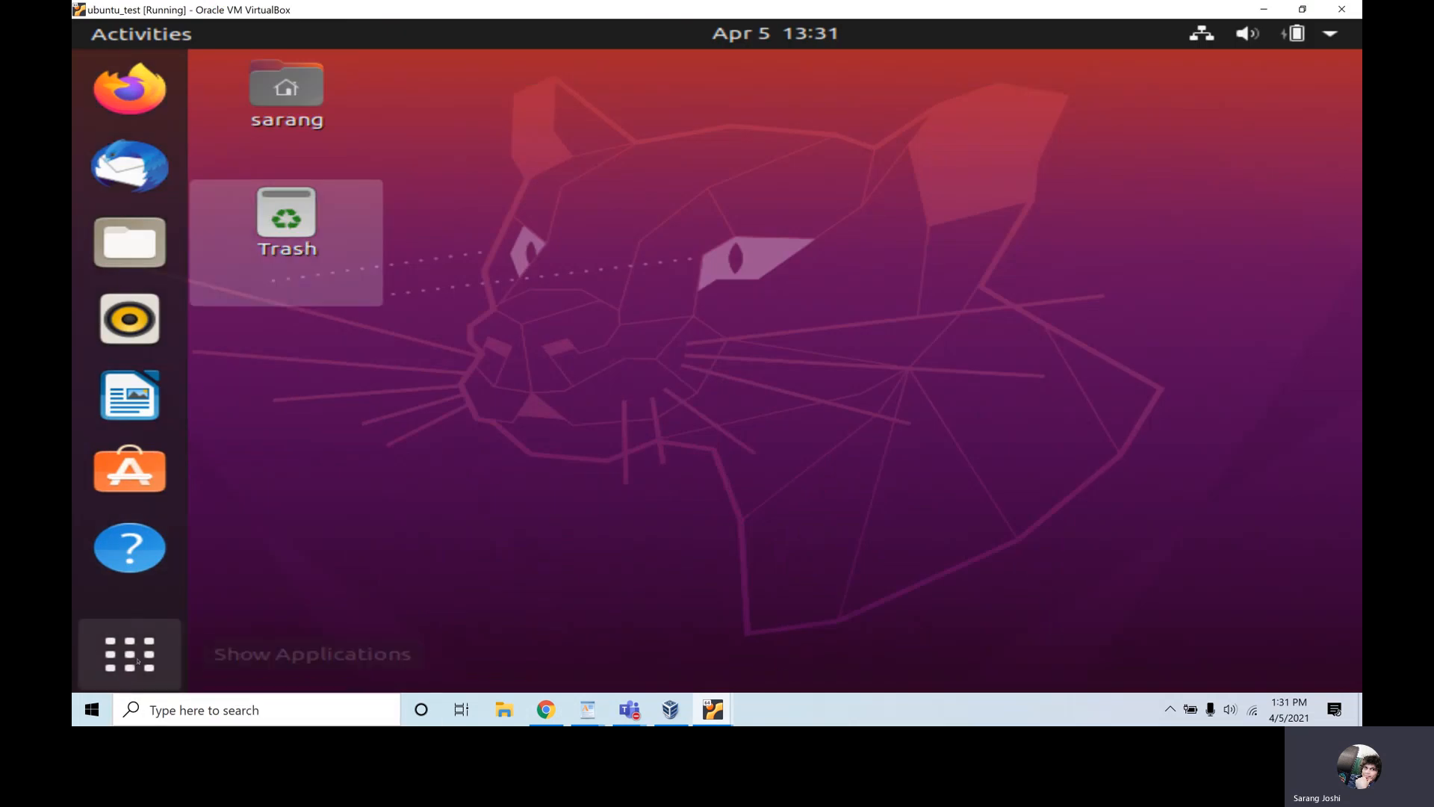
left_click(138, 661)
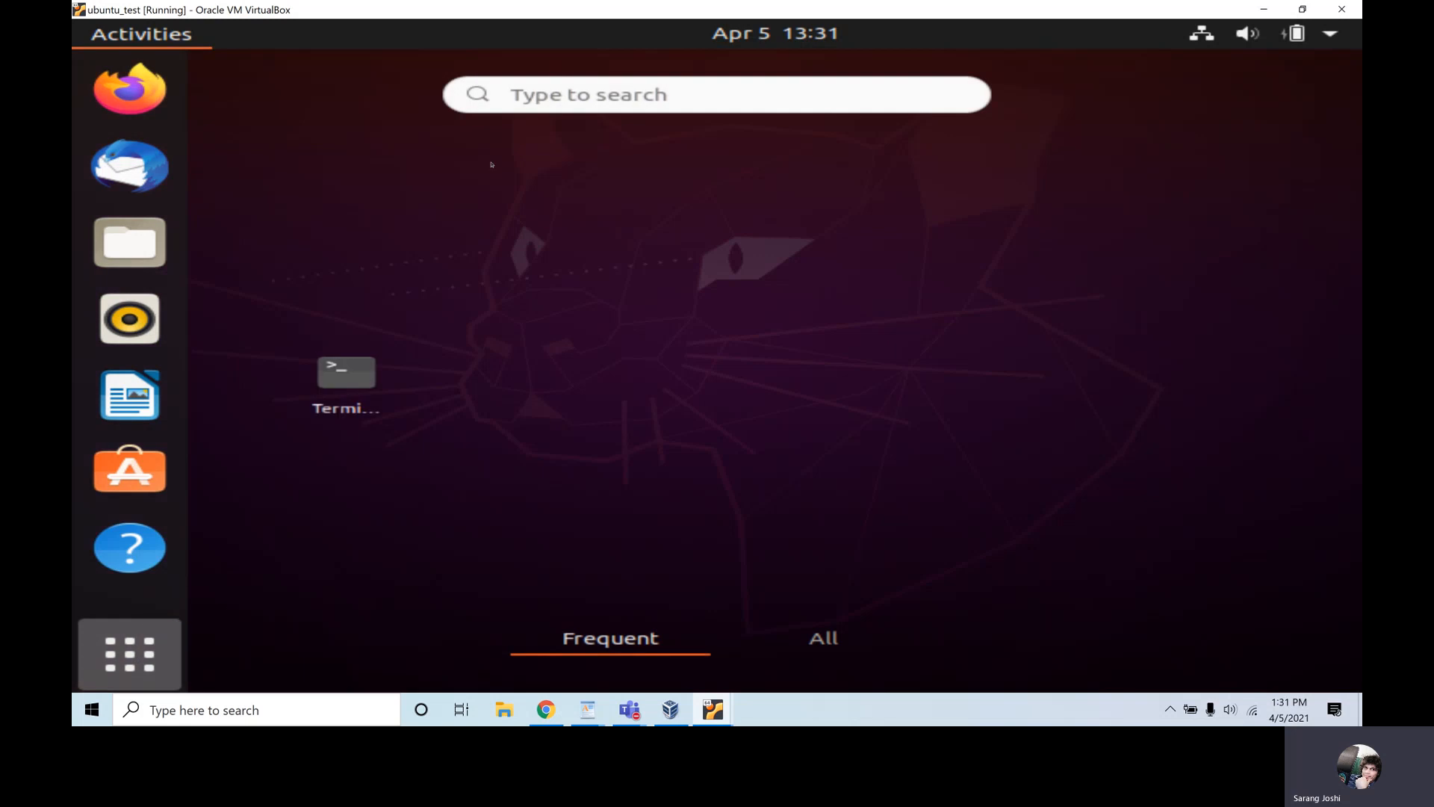
left_click(464, 240)
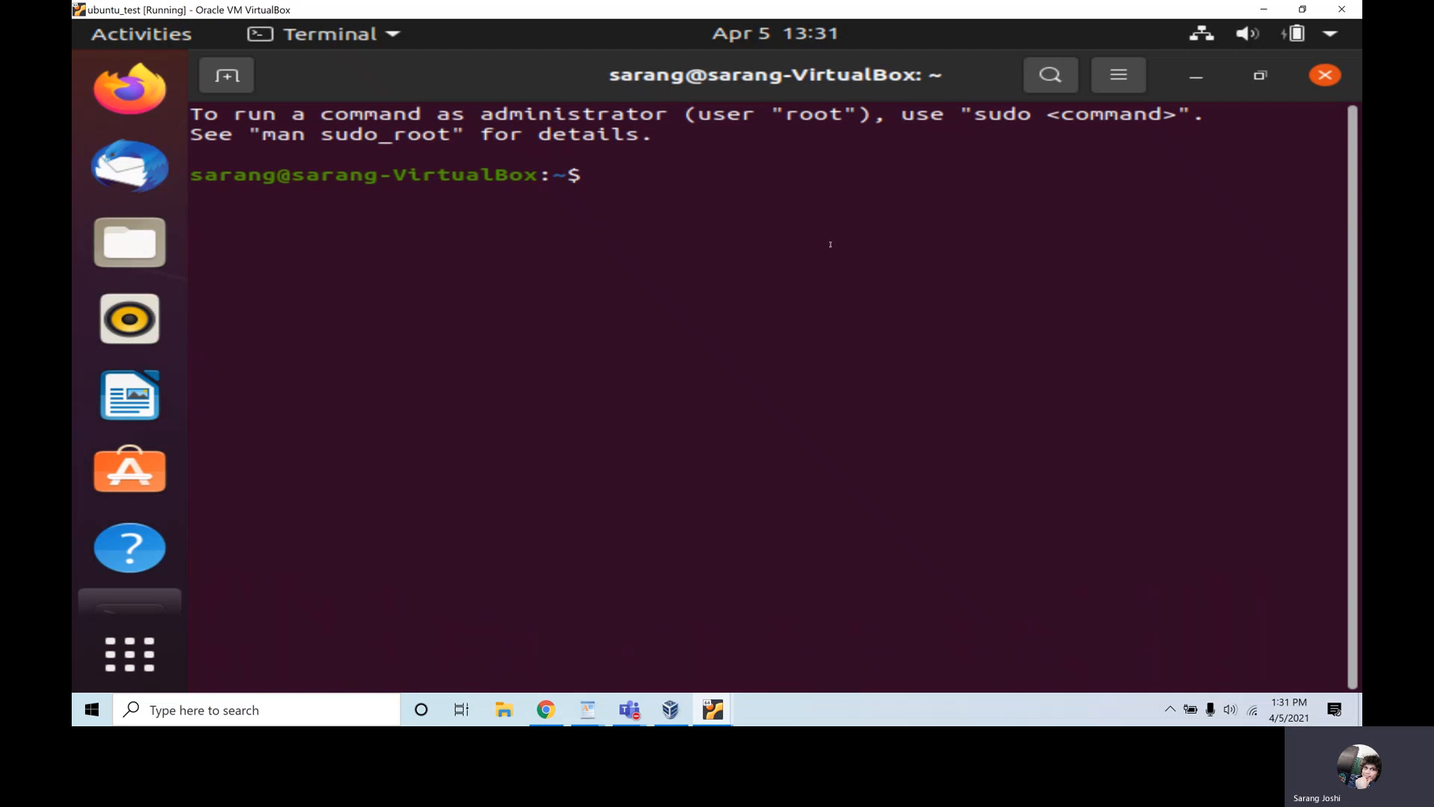
- Run the whoami command in the ubuntu_test terminal
type("whoami")
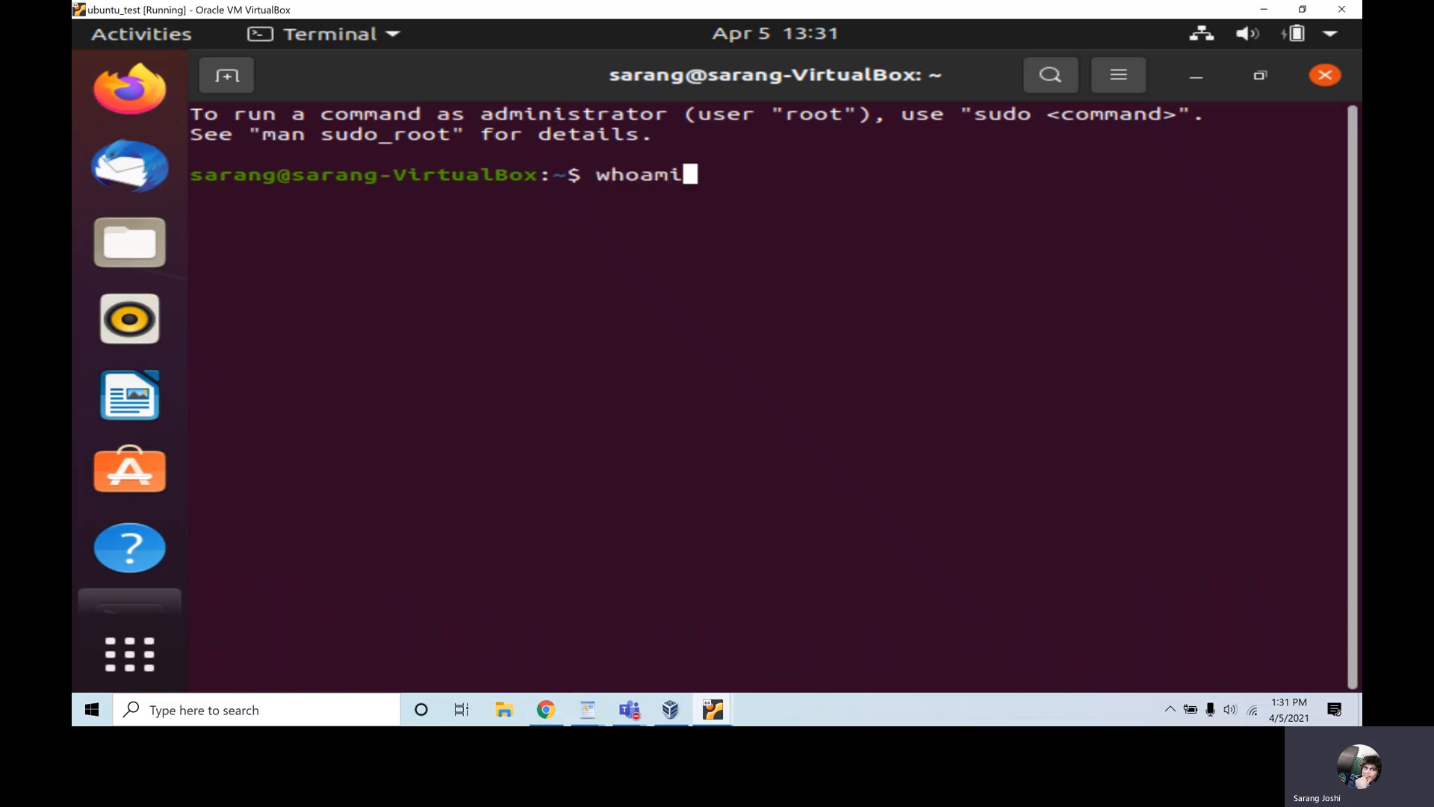
key("BackSpace")
key("BackSpace")
key("BackSpace")
type("am i")
key("BackSpace")
key("BackSpace")
key("BackSpace")
key("BackSpace")
key("BackSpace")
key("BackSpace")
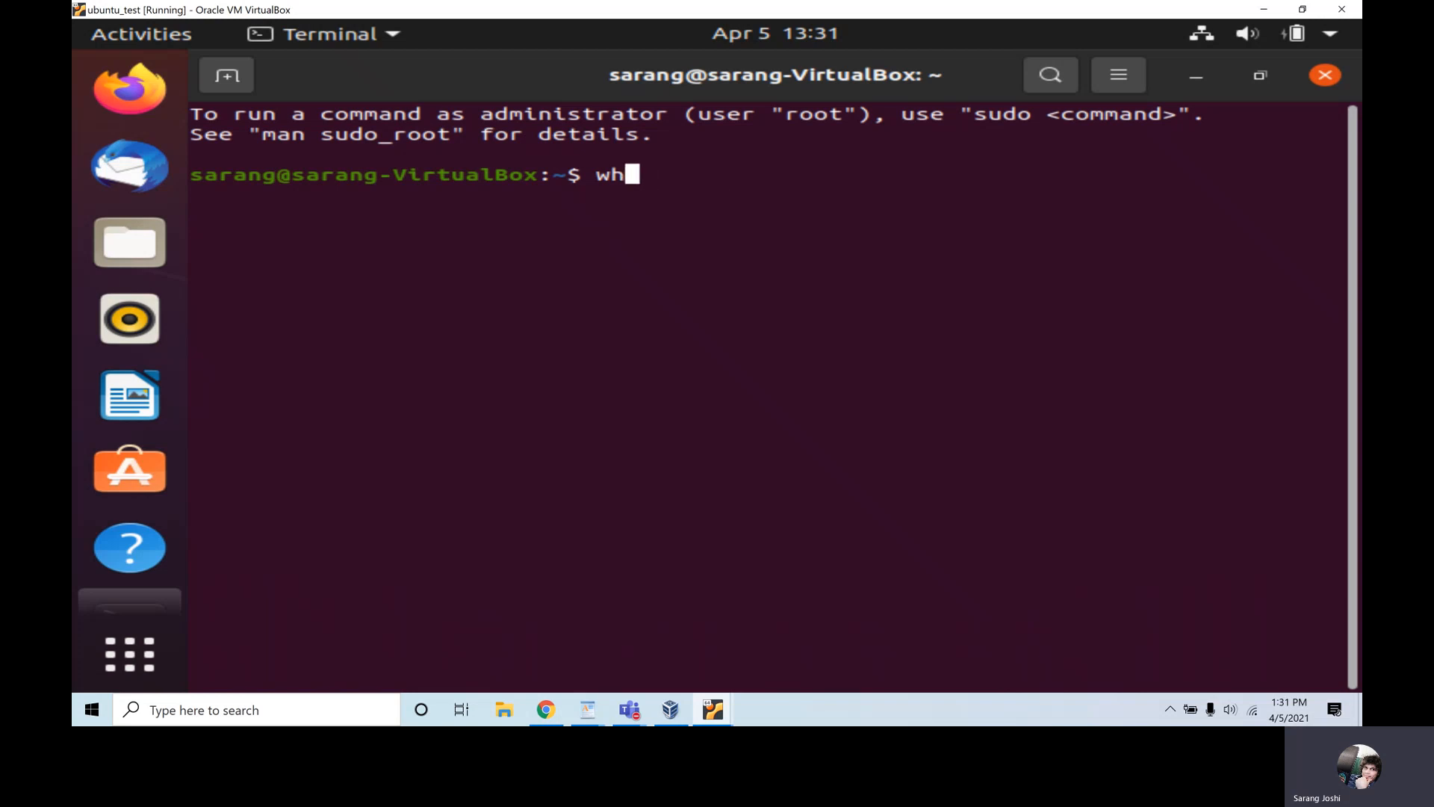
type("oami")
key("Return")
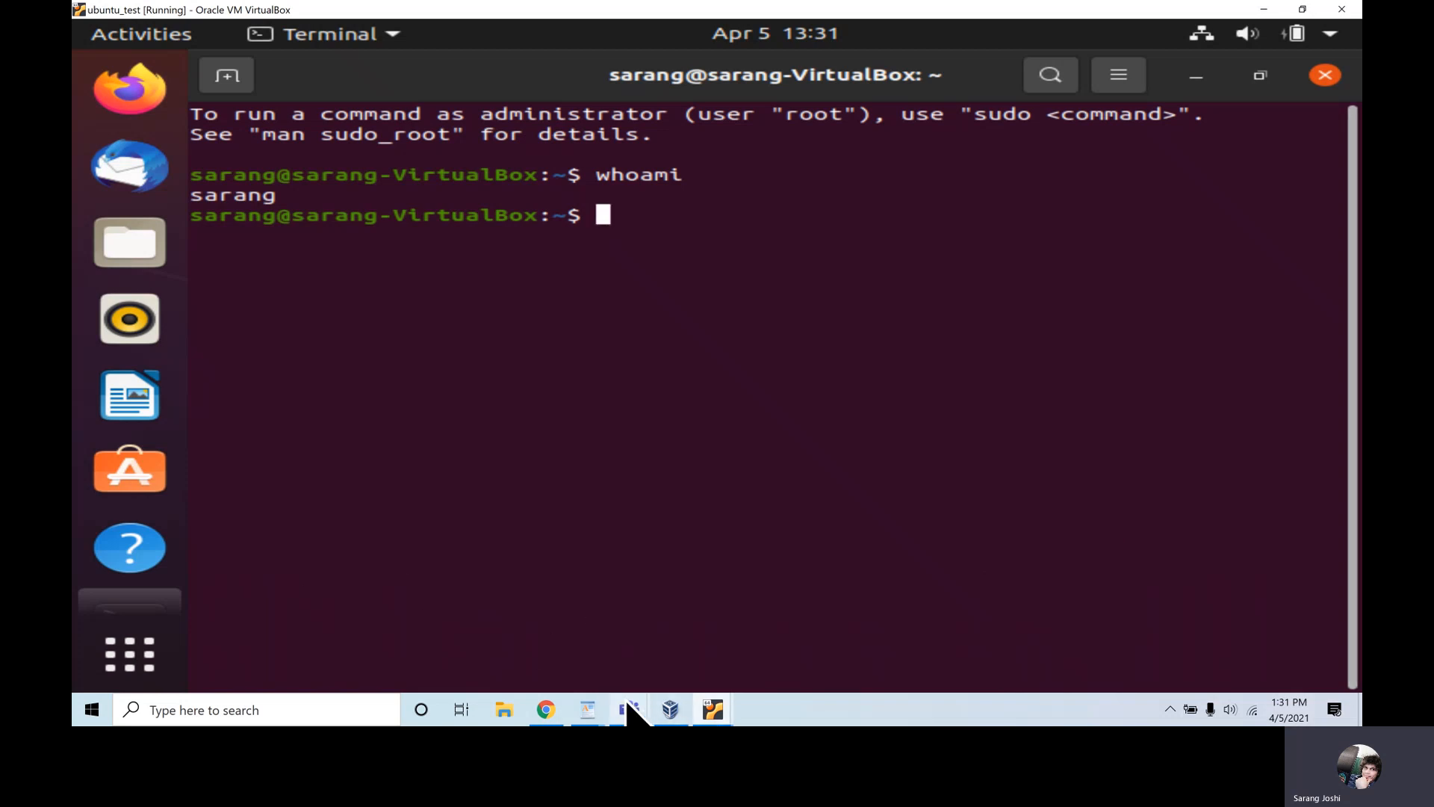
- Switch to the Microsoft Teams meeting window and request to stop the meeting recording
mouse_move(629, 710)
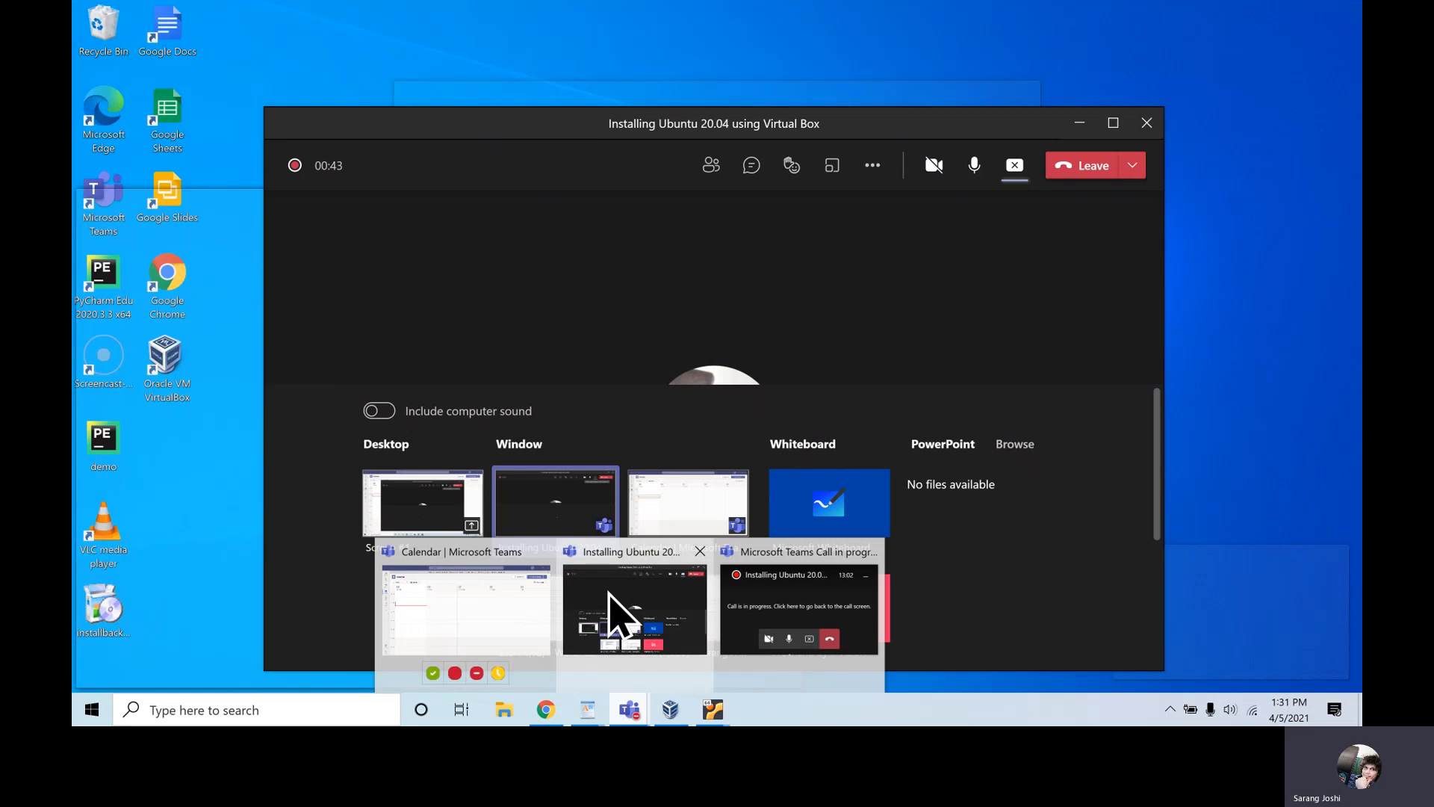
left_click(609, 607)
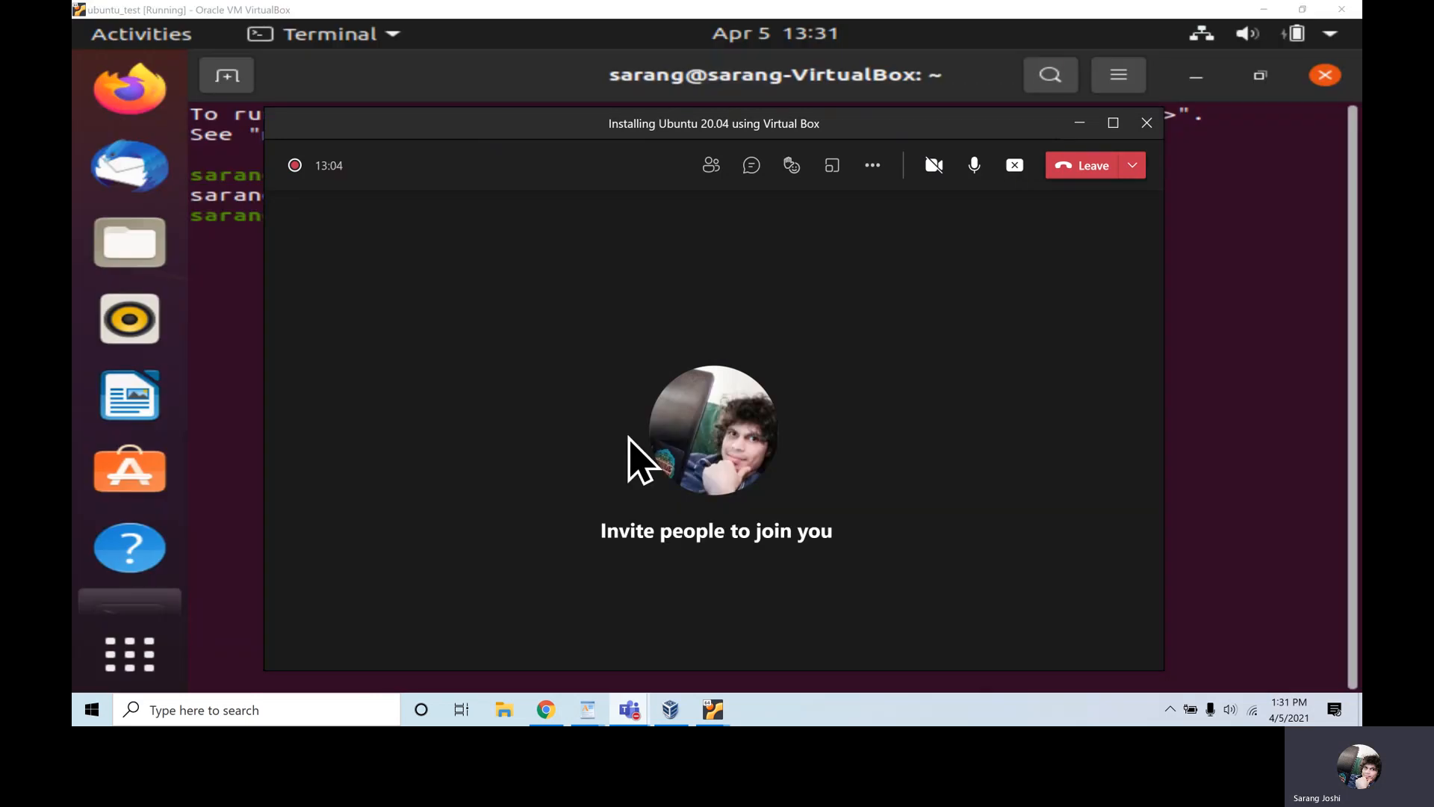
left_click(871, 166)
left_click(914, 570)
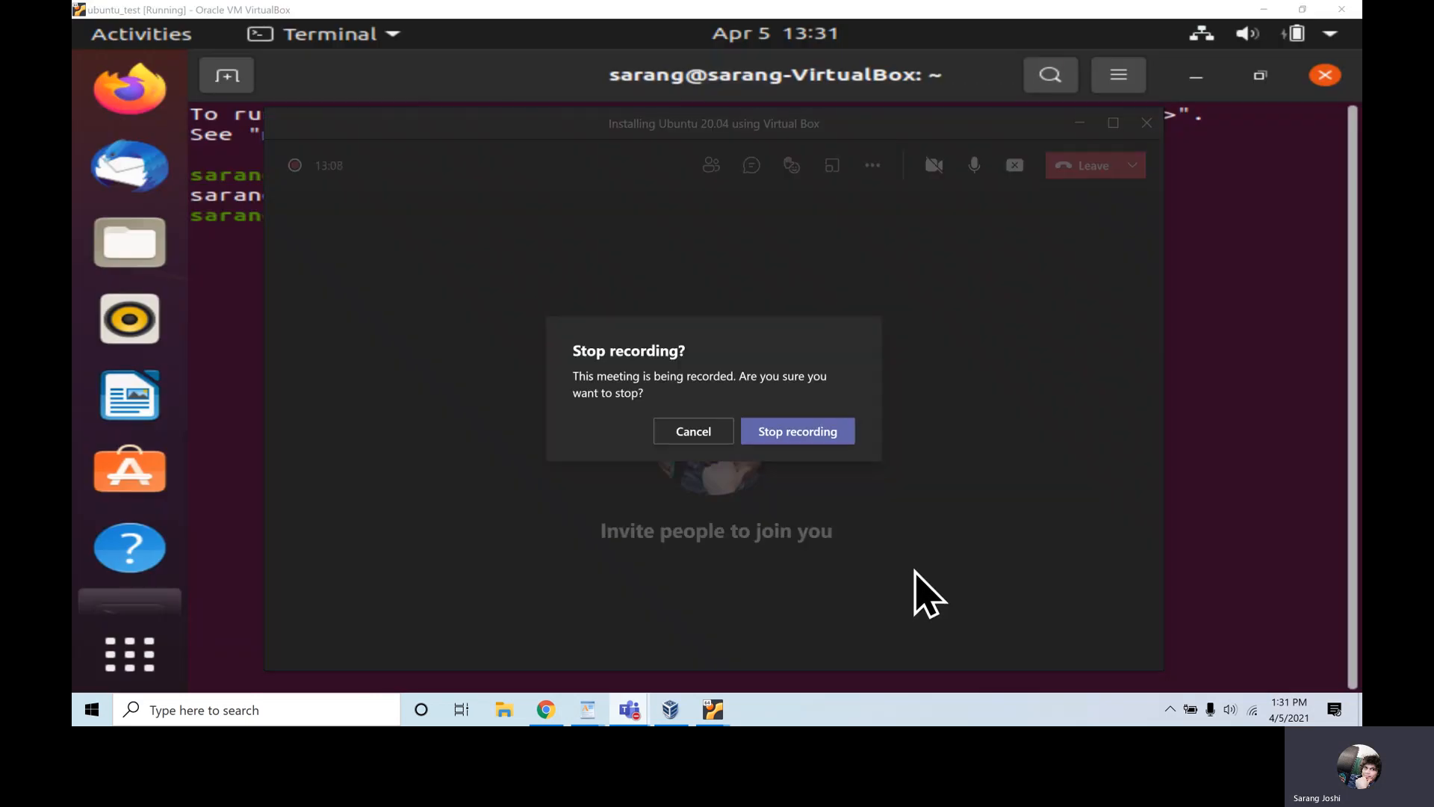